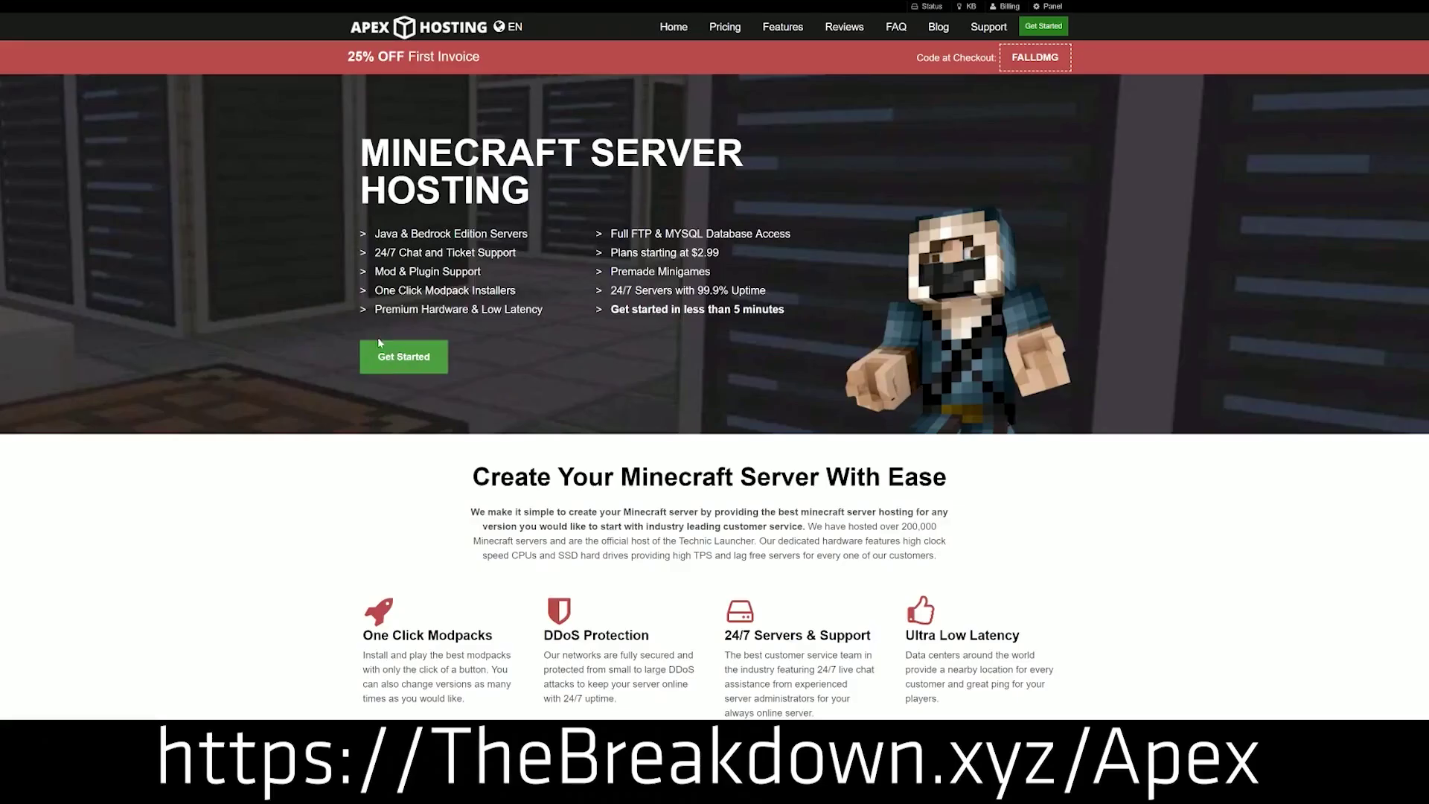
Review the feature sections on Apex Hosting's home page and the Paper versions in Server 2's JAR file list.
scroll(561, 448, "down", 4)
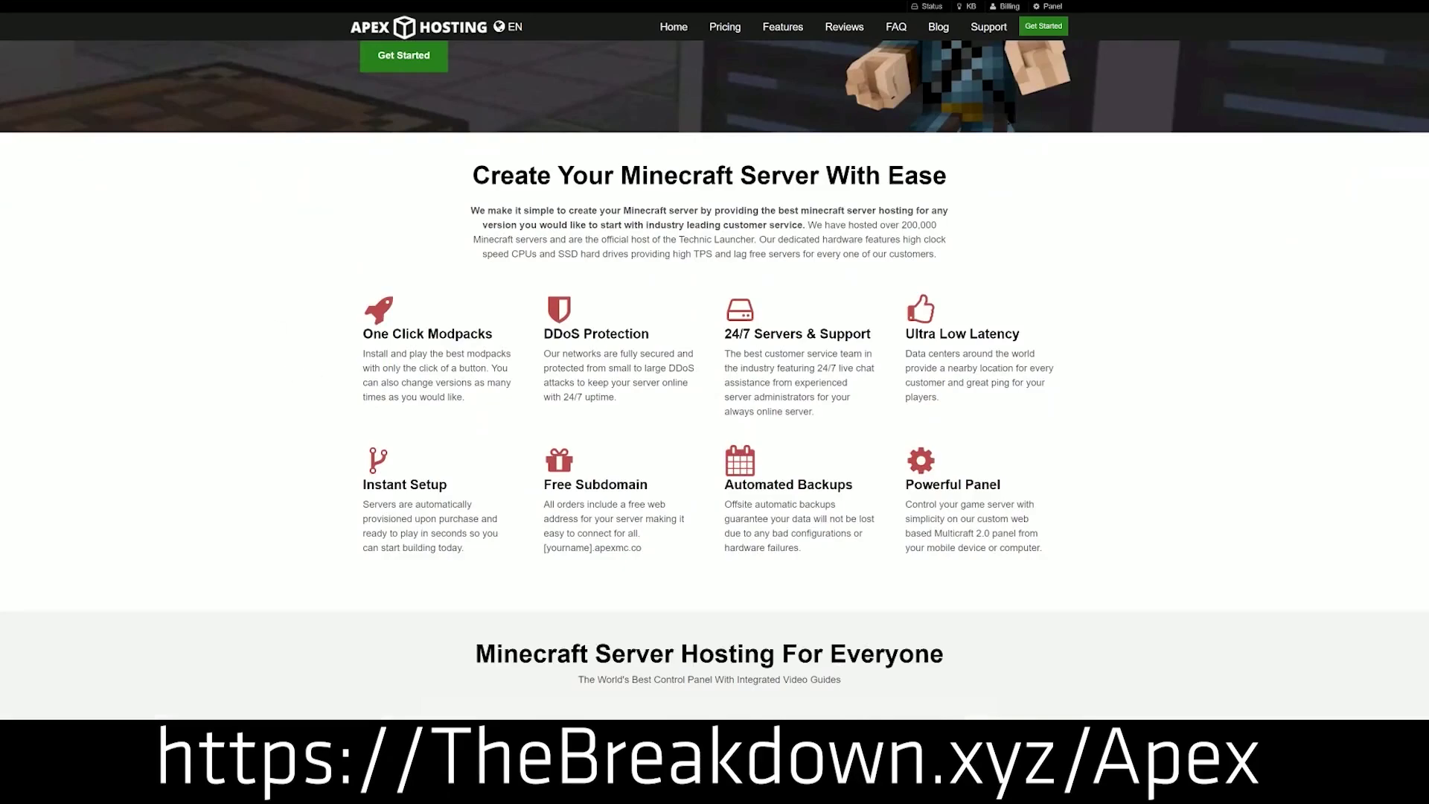
double_click(376, 333)
left_click_drag(376, 333, 873, 336)
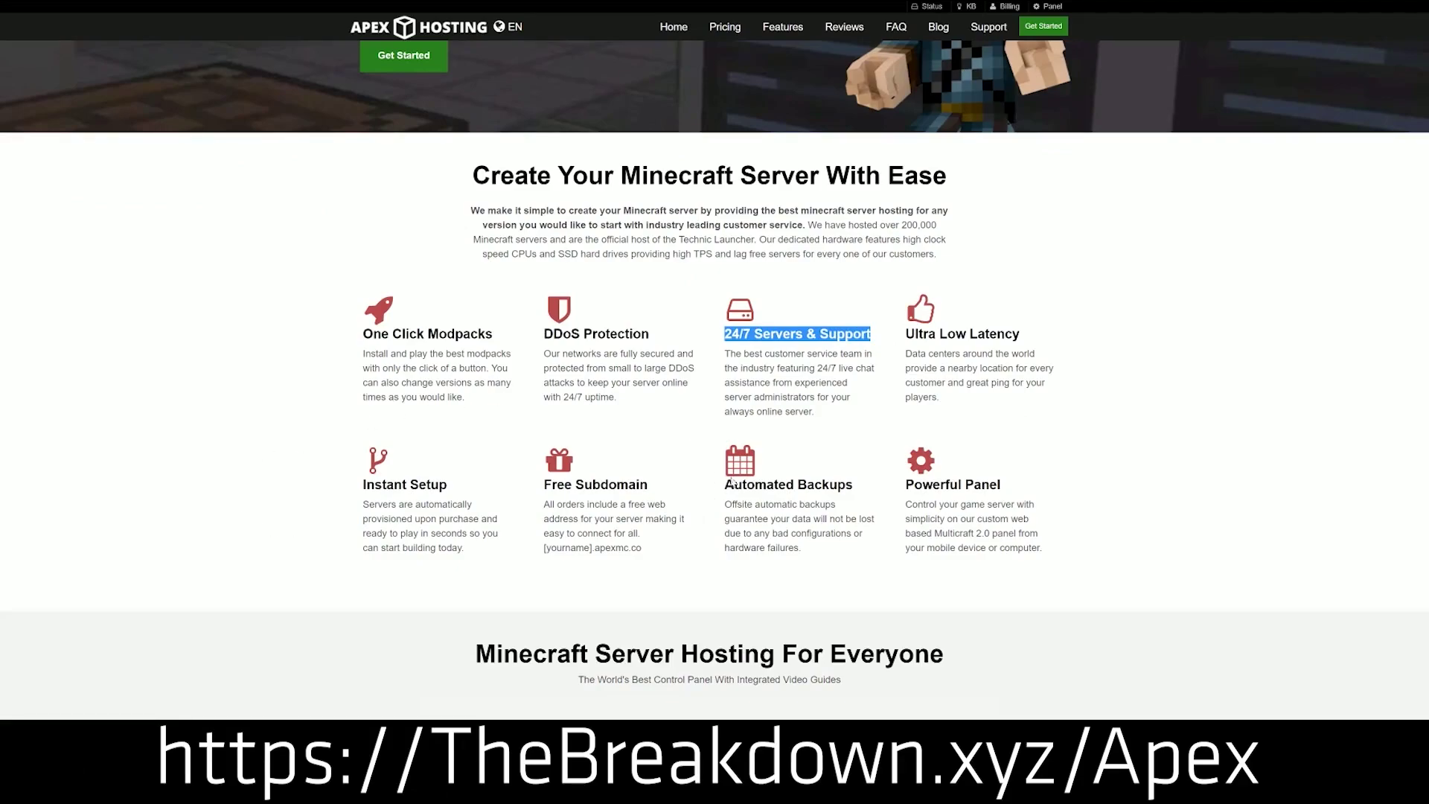
left_click_drag(725, 483, 897, 484)
left_click(708, 489)
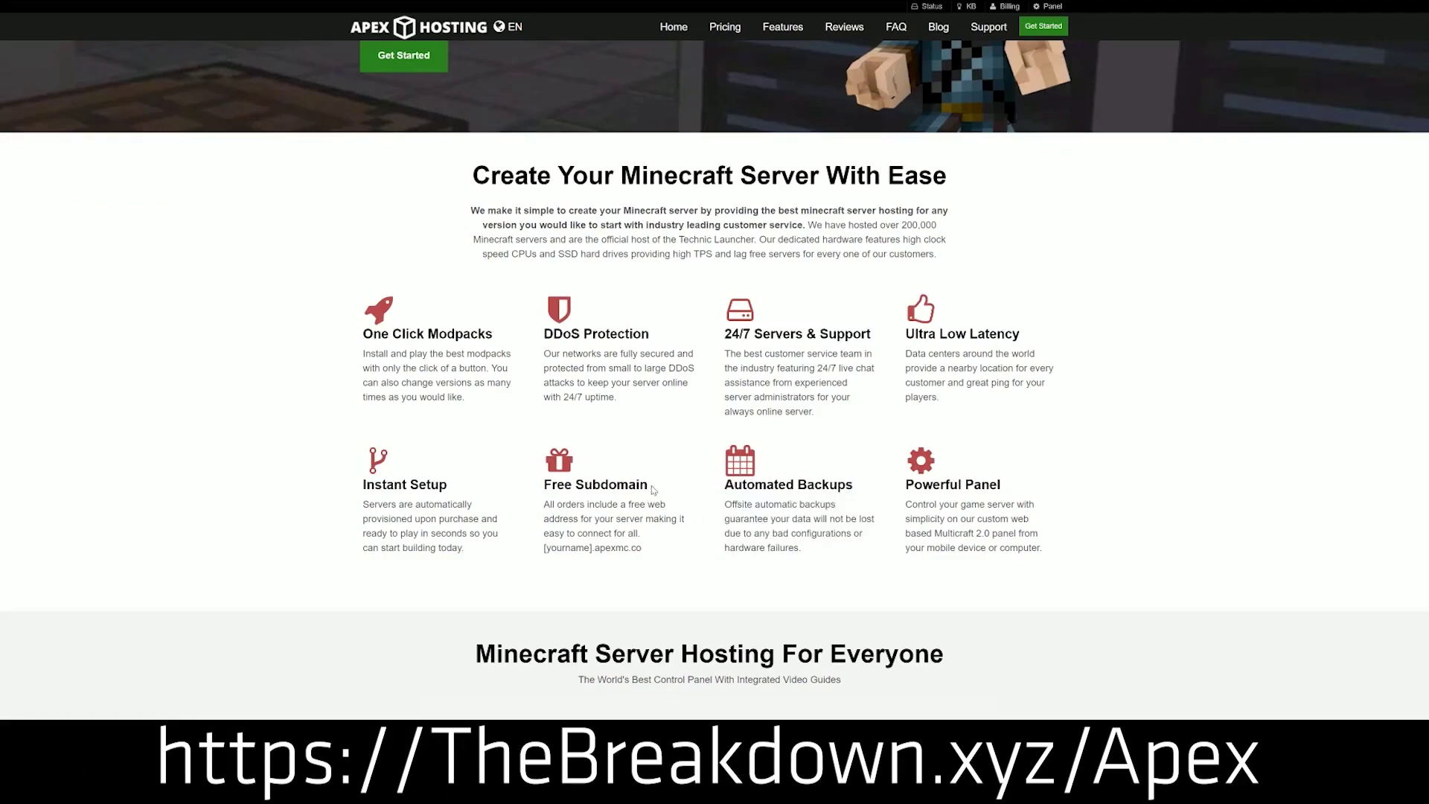
left_click_drag(465, 549, 363, 484)
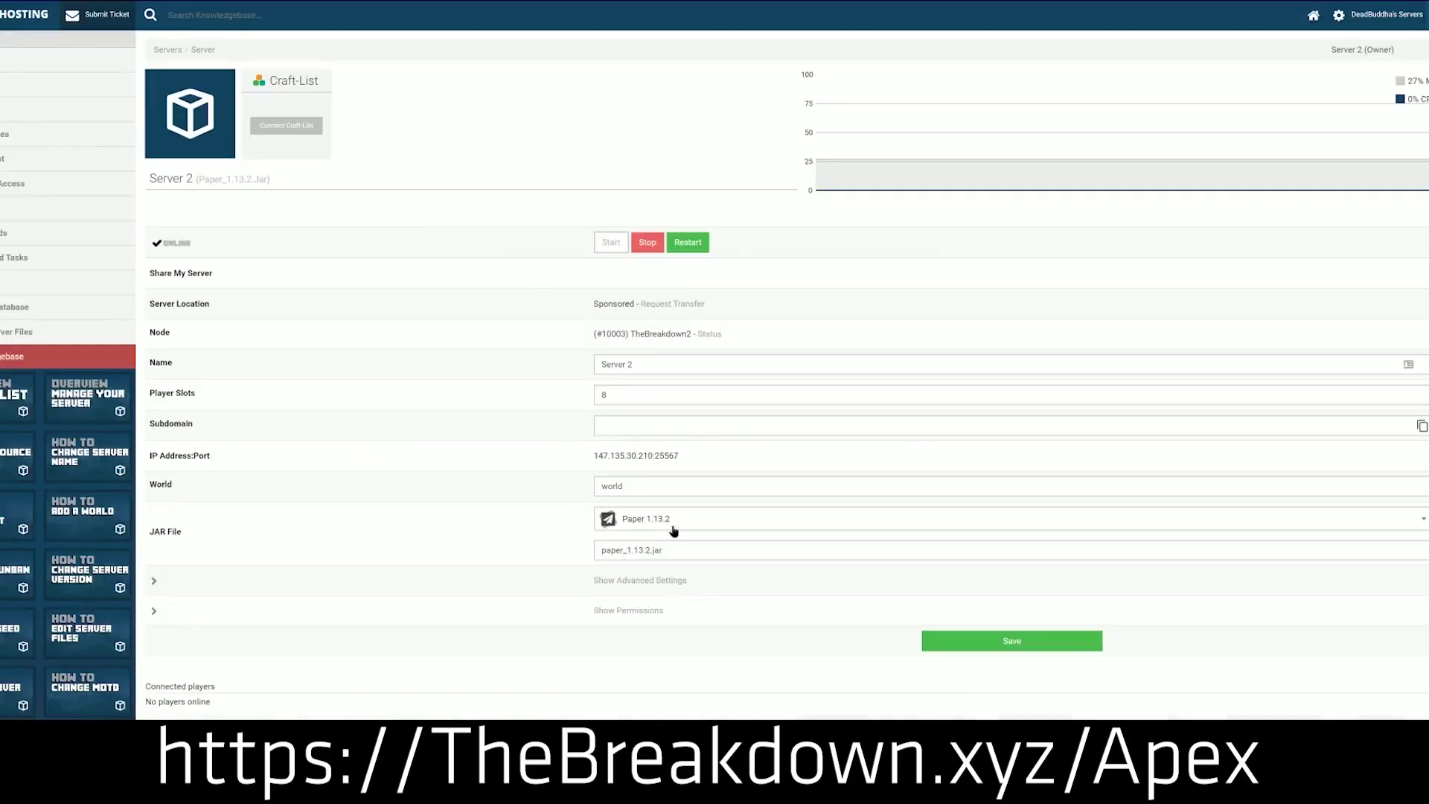
left_click(674, 530)
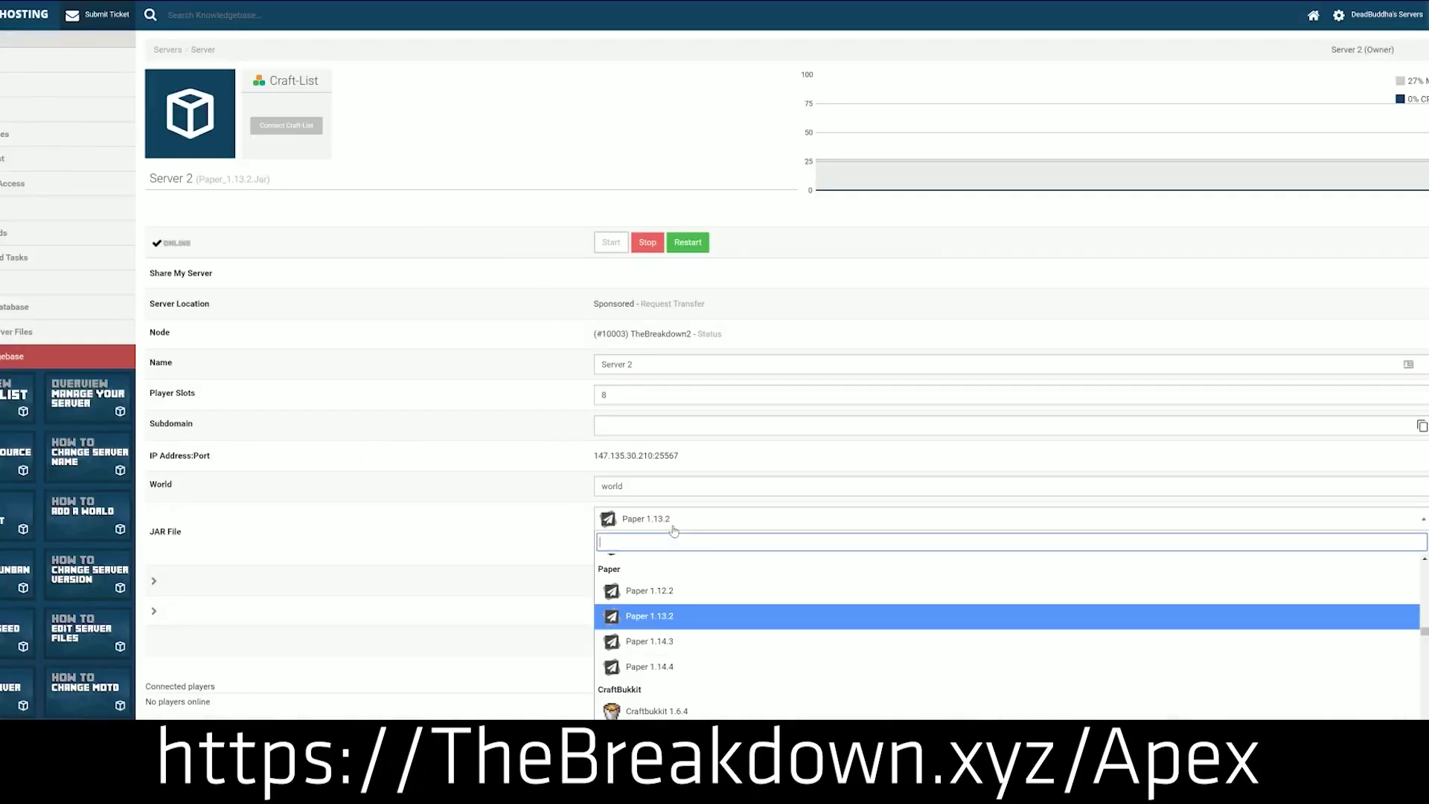
scroll(665, 627, "down", 5)
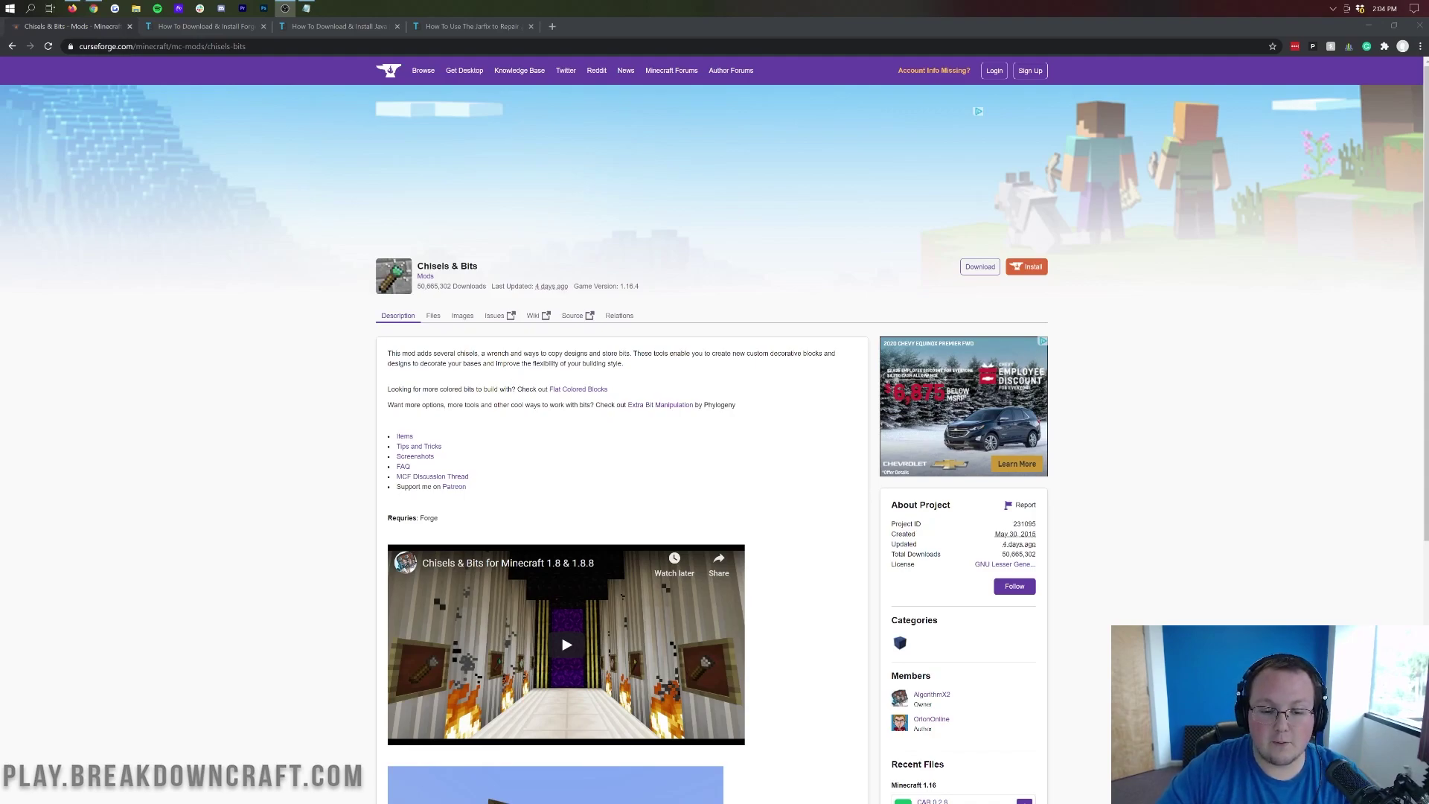
Download the C&B 0.2.8 release for Minecraft 1.16 from the Chisels & Bits mod page and keep the flagged jar.
scroll(501, 390, "down", 2)
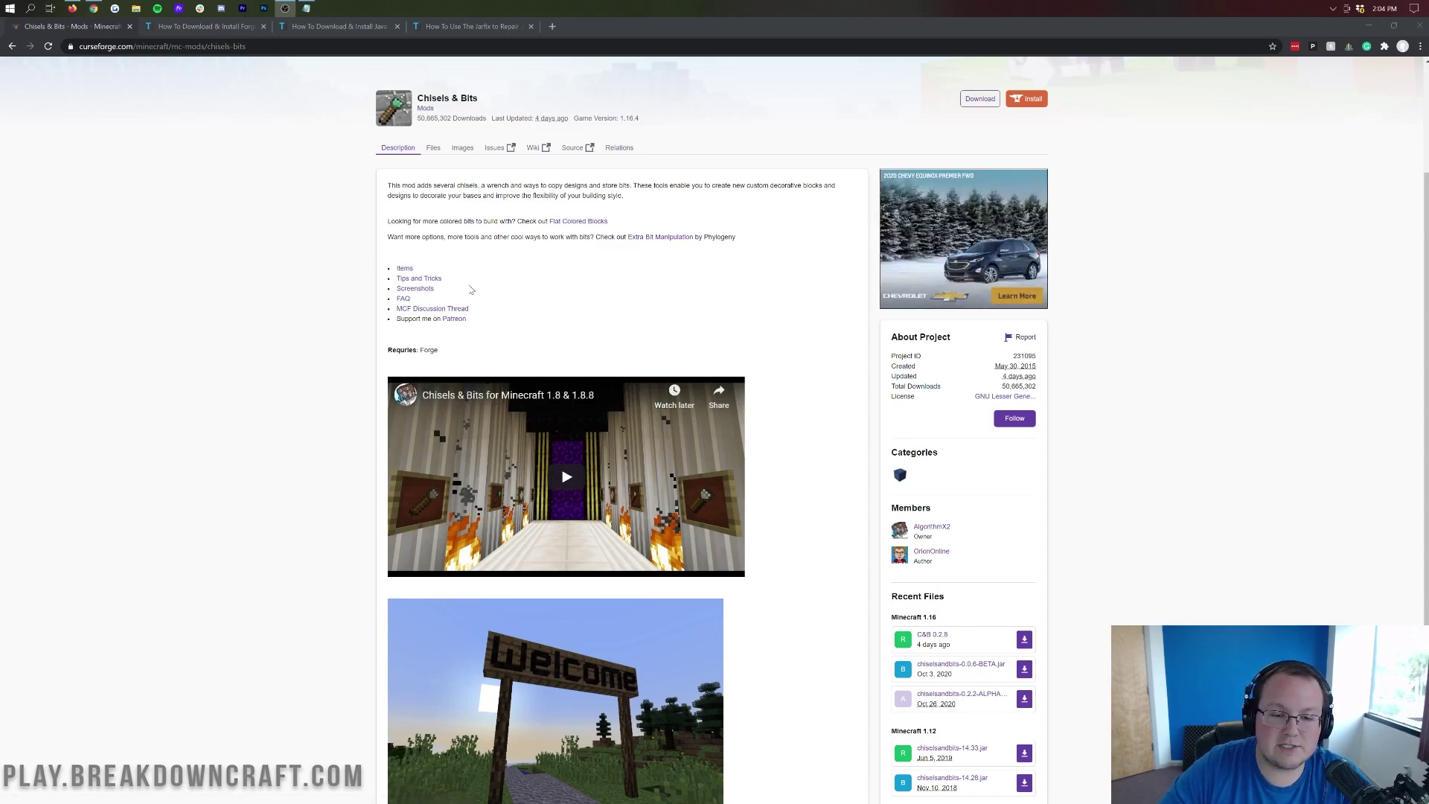
scroll(476, 320, "up", 3)
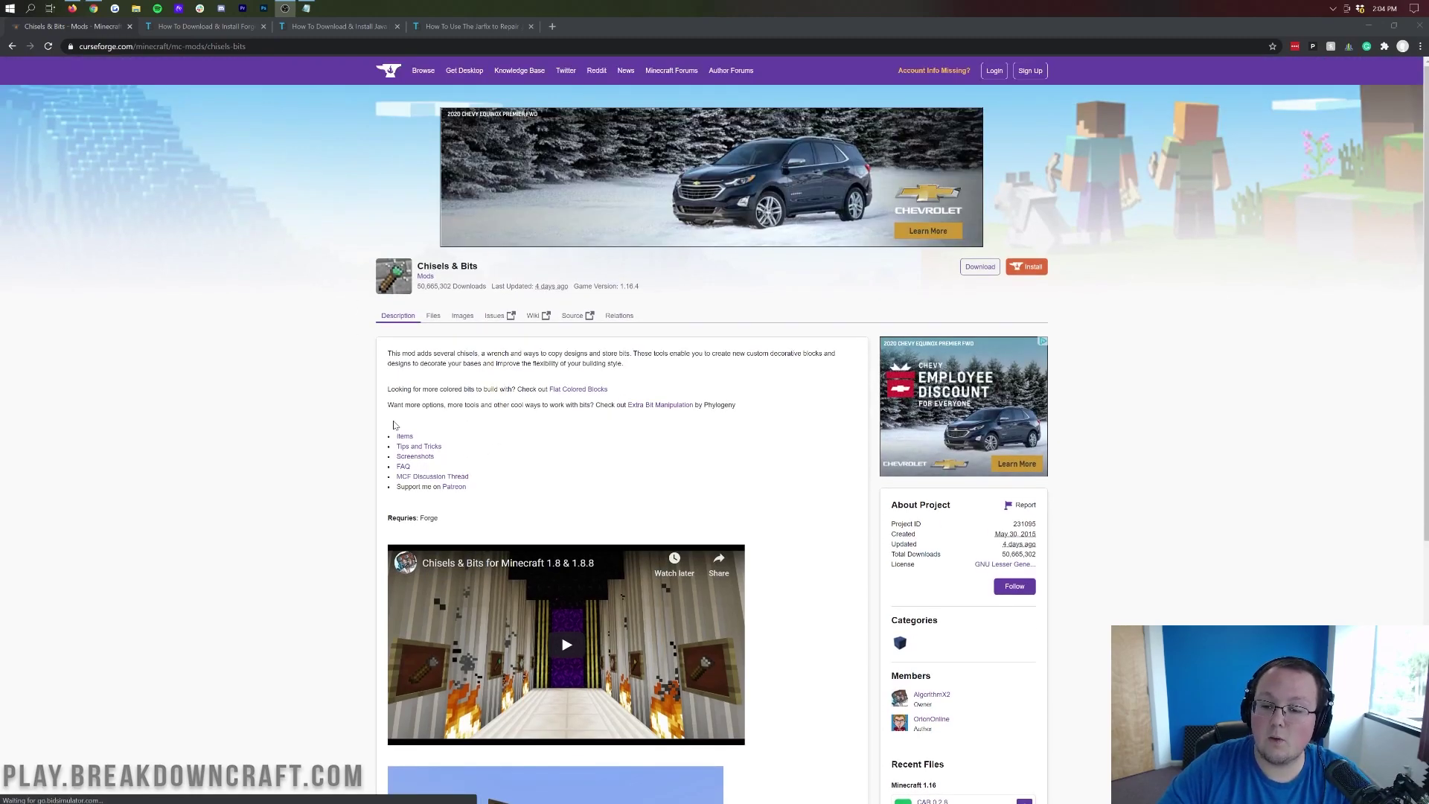
scroll(919, 289, "down", 5)
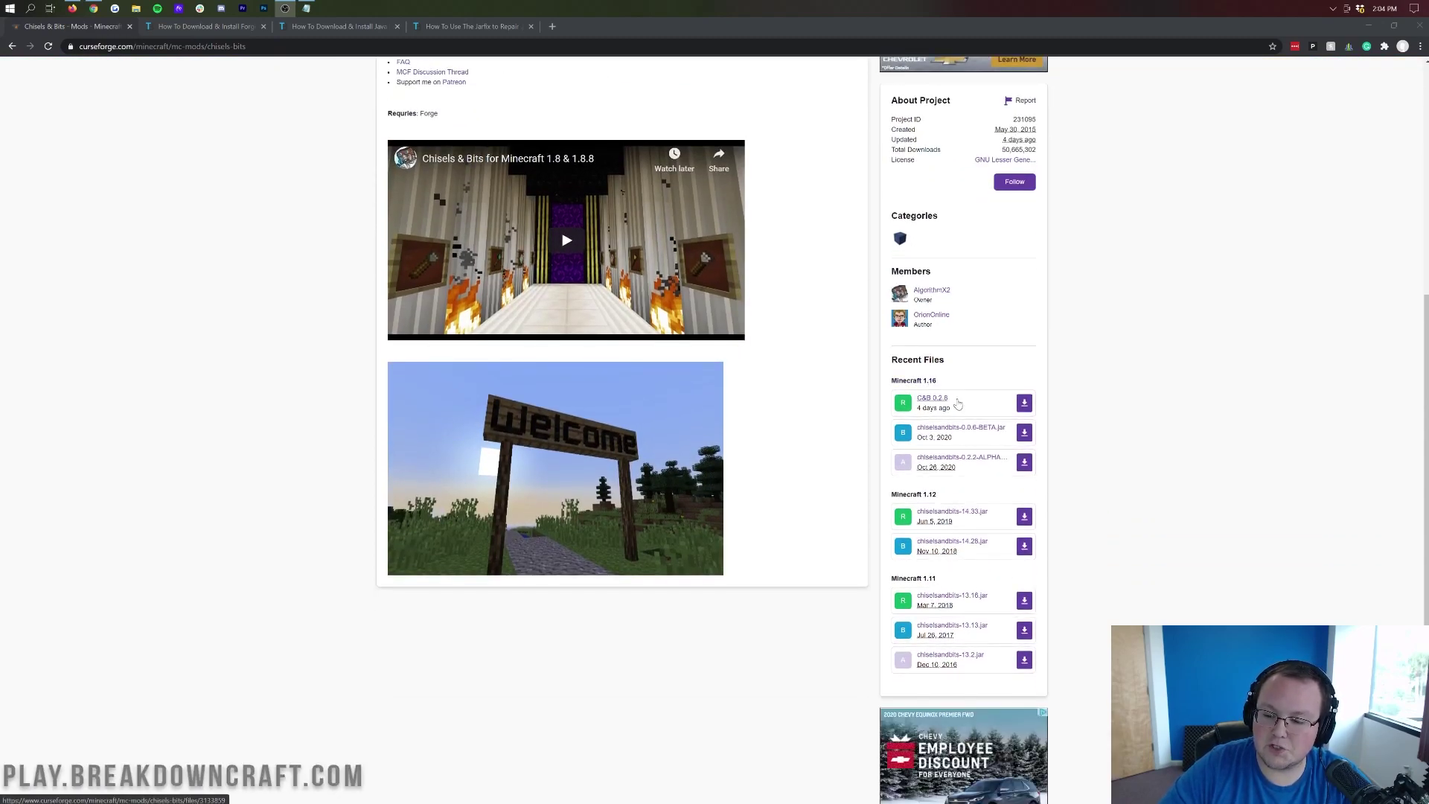
left_click(1024, 402)
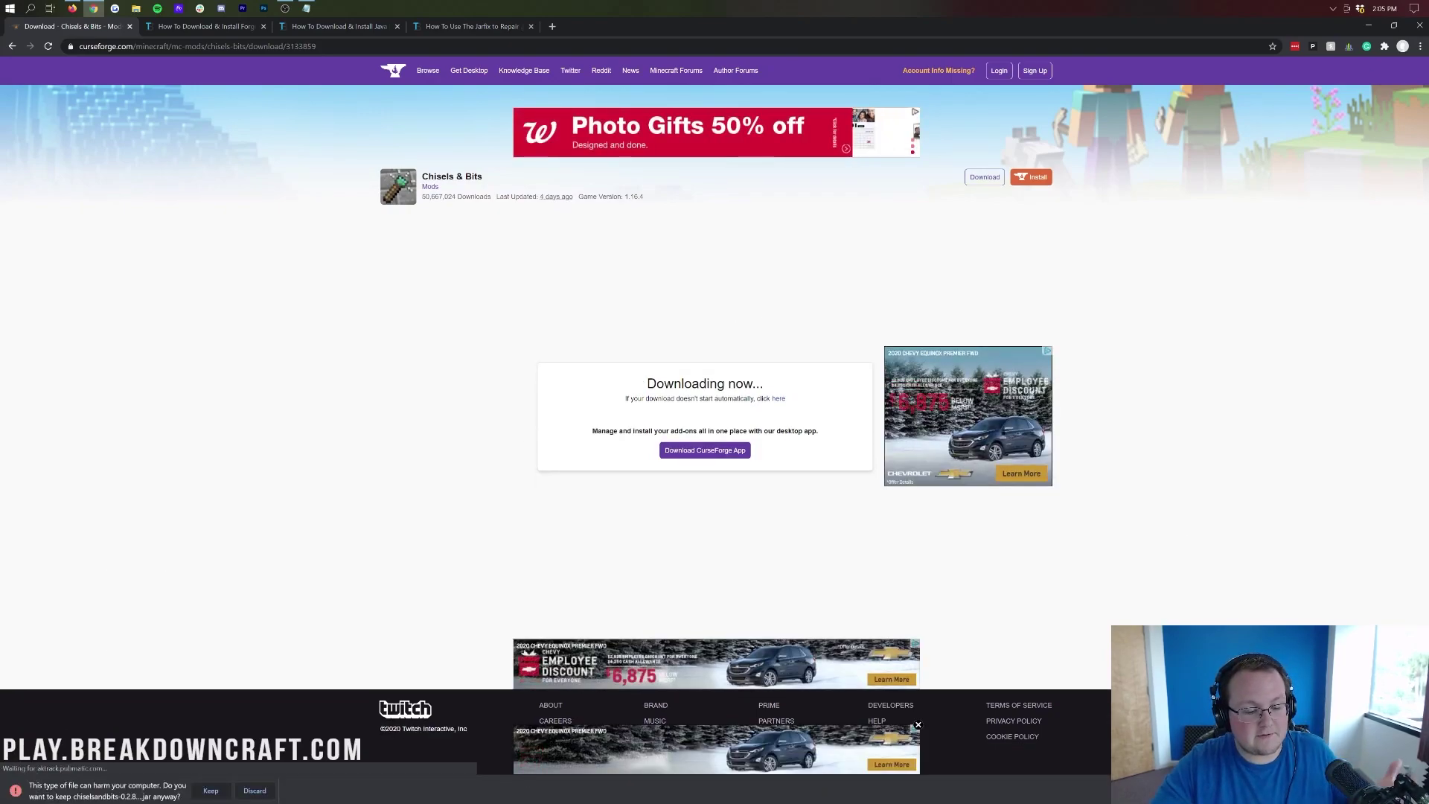
left_click(211, 792)
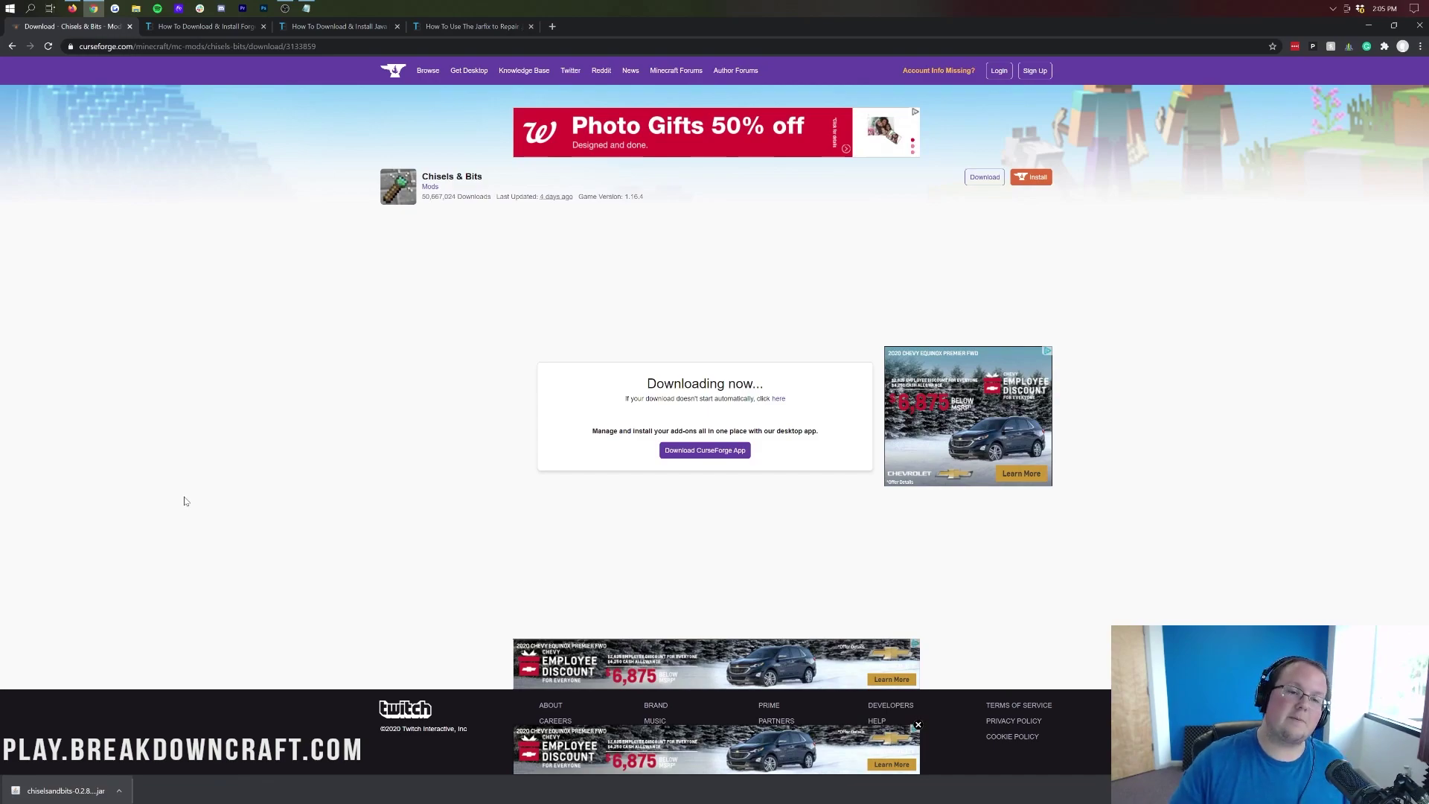
Open the official Forge downloads page through the link in TheBreakdown's Forge installation guide.
left_click(213, 29)
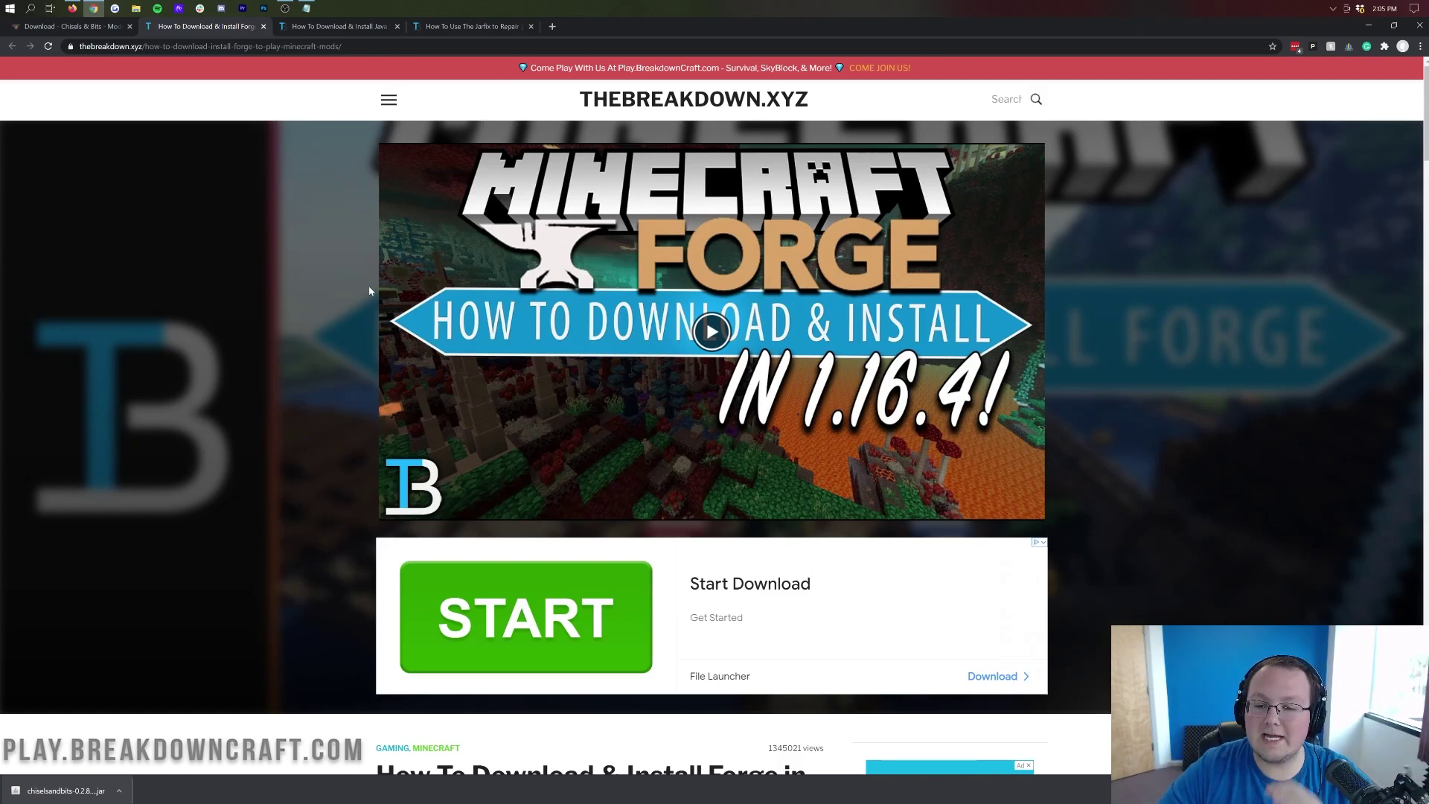
scroll(369, 291, "down", 7)
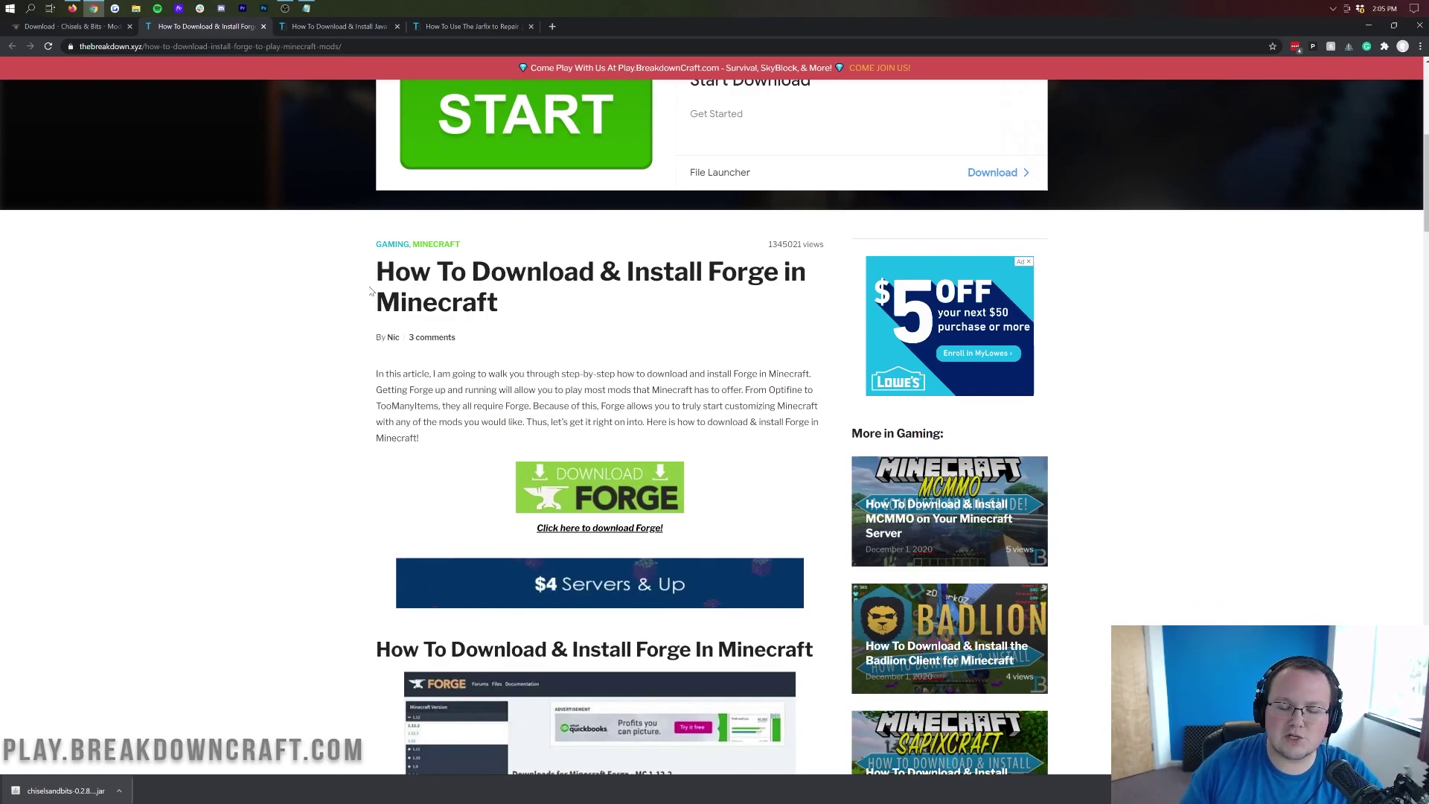
scroll(370, 291, "down", 10)
scroll(844, 390, "down", 2)
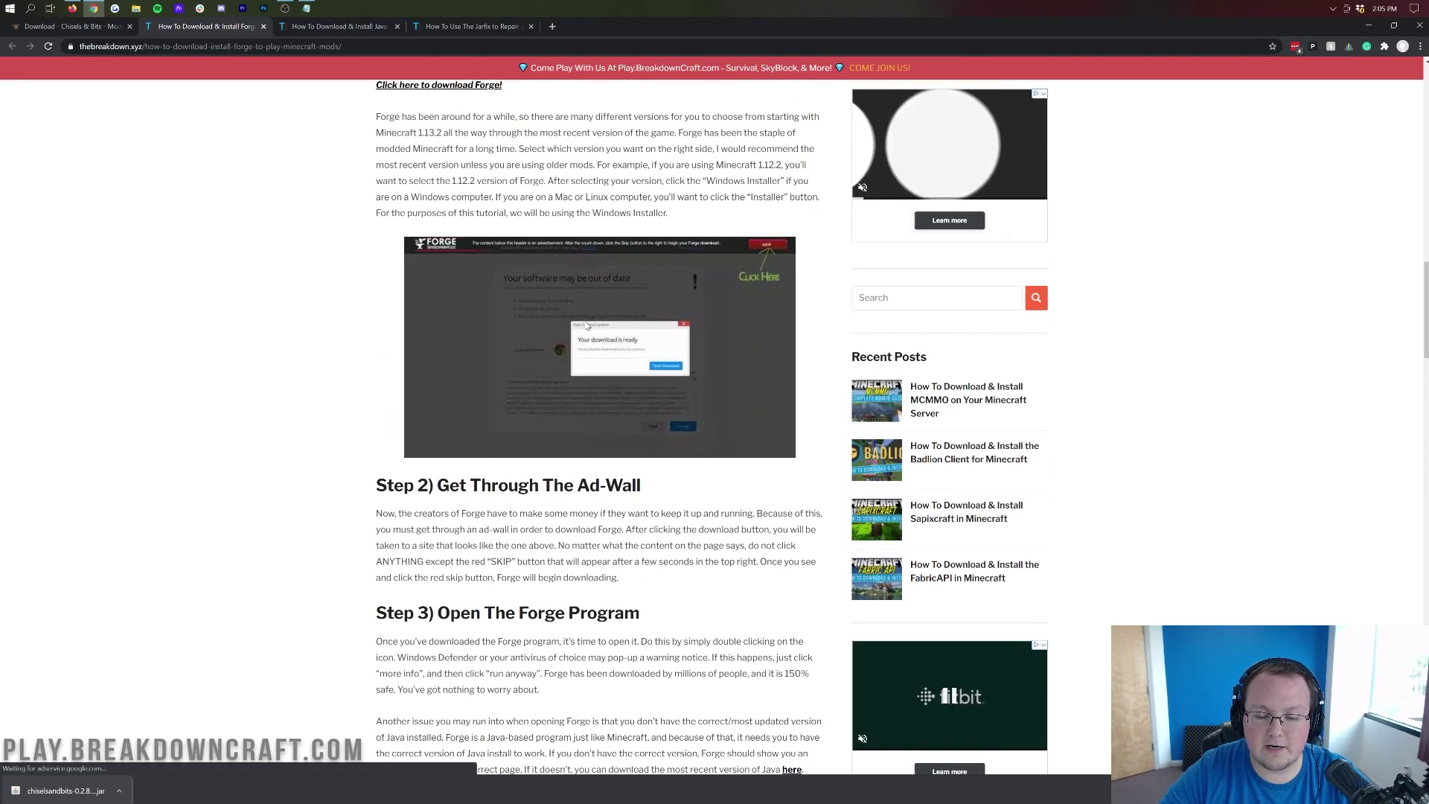
scroll(670, 357, "up", 12)
scroll(586, 325, "down", 2)
scroll(586, 325, "up", 2)
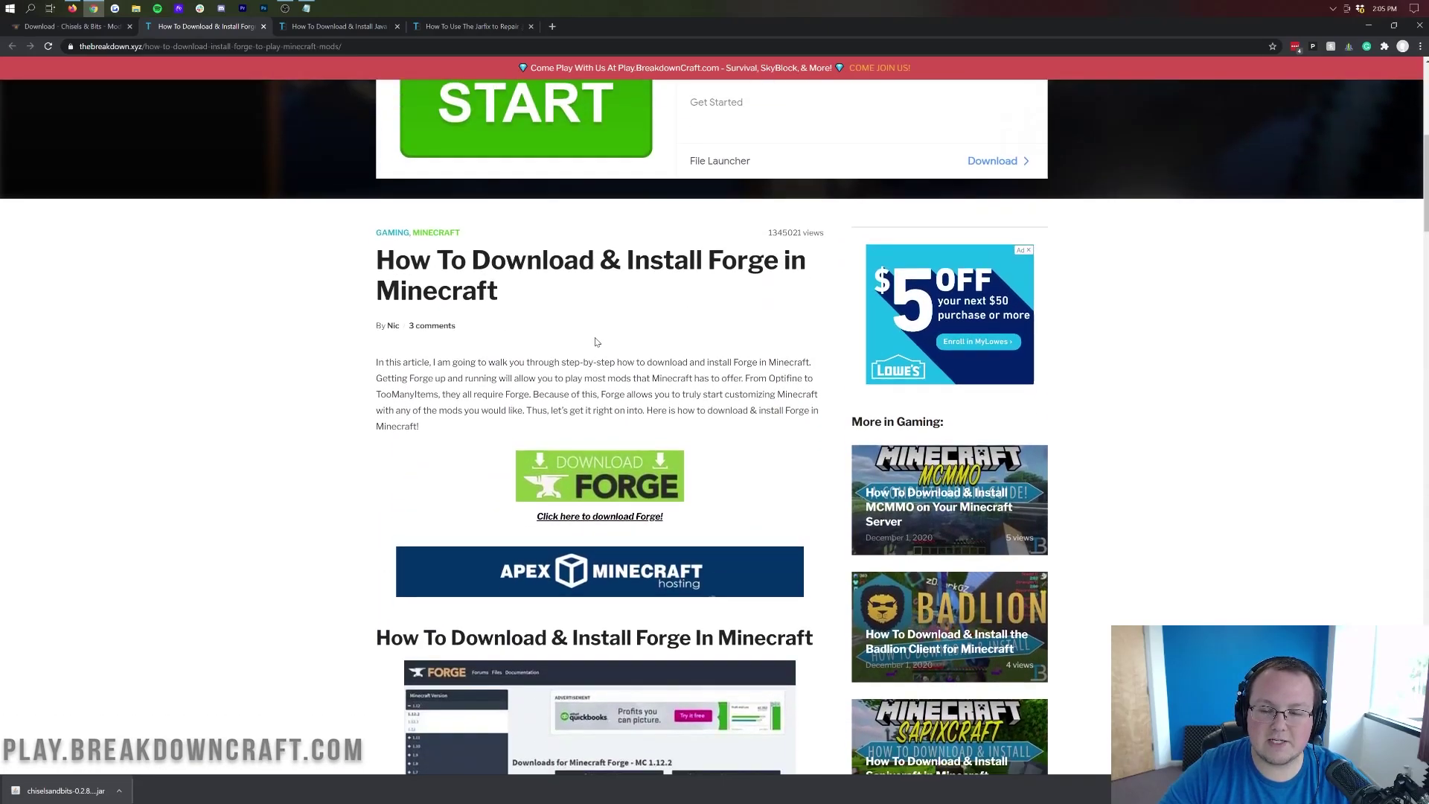
scroll(547, 387, "down", 1)
left_click(595, 436)
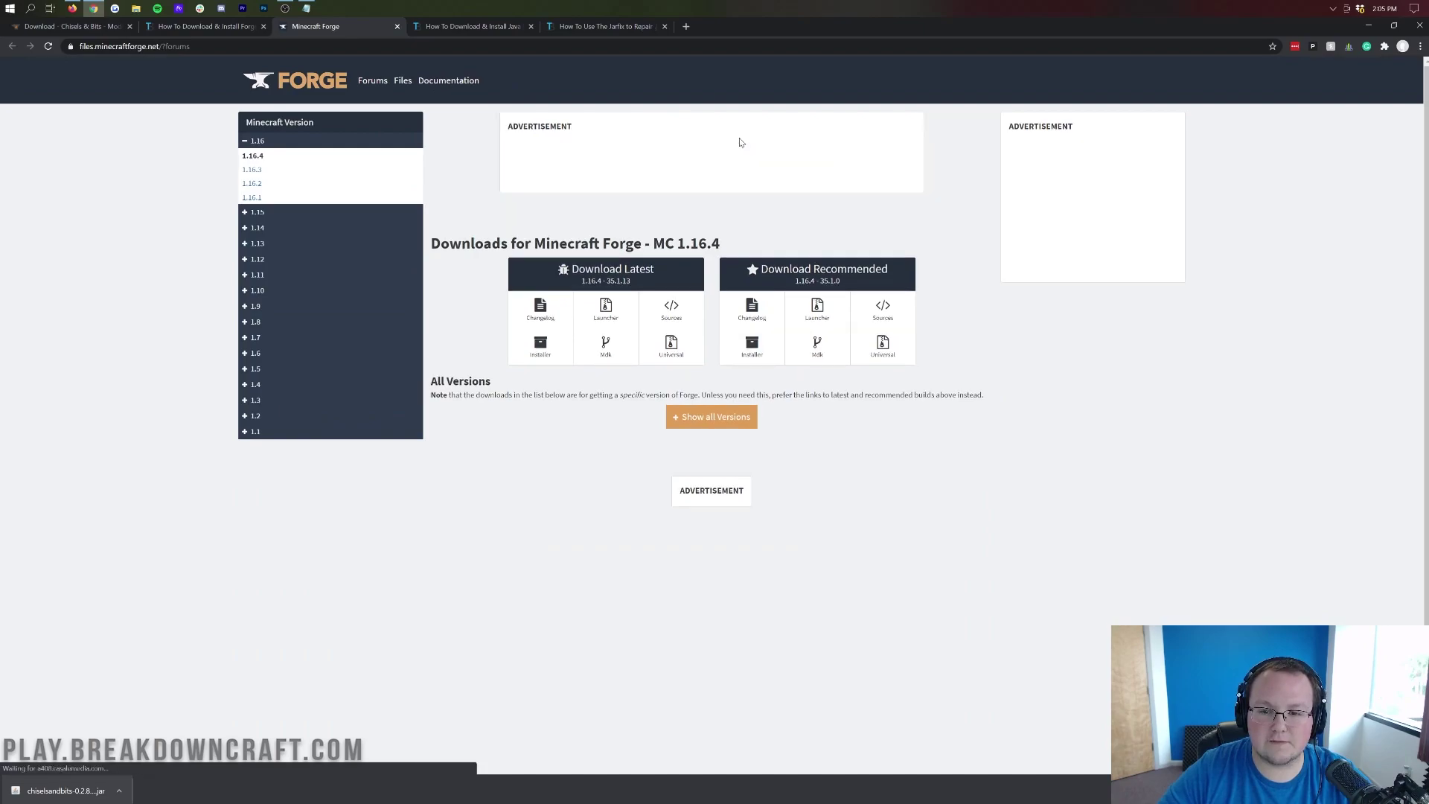
Download the recommended Forge 35.1.0 installer for Minecraft 1.16.4, skipping the ad page and keeping the flagged jar.
left_click_drag(652, 245, 737, 244)
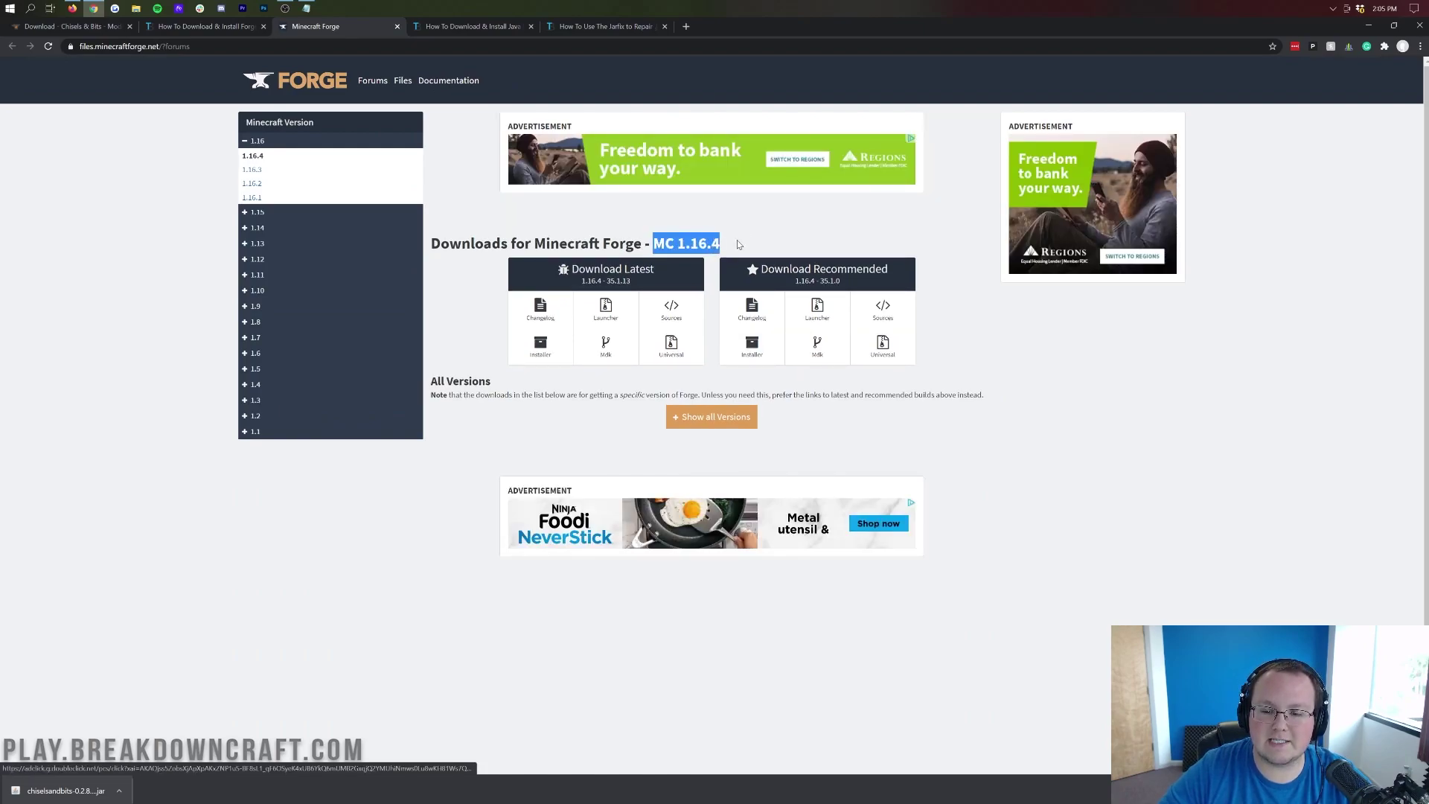
left_click(738, 244)
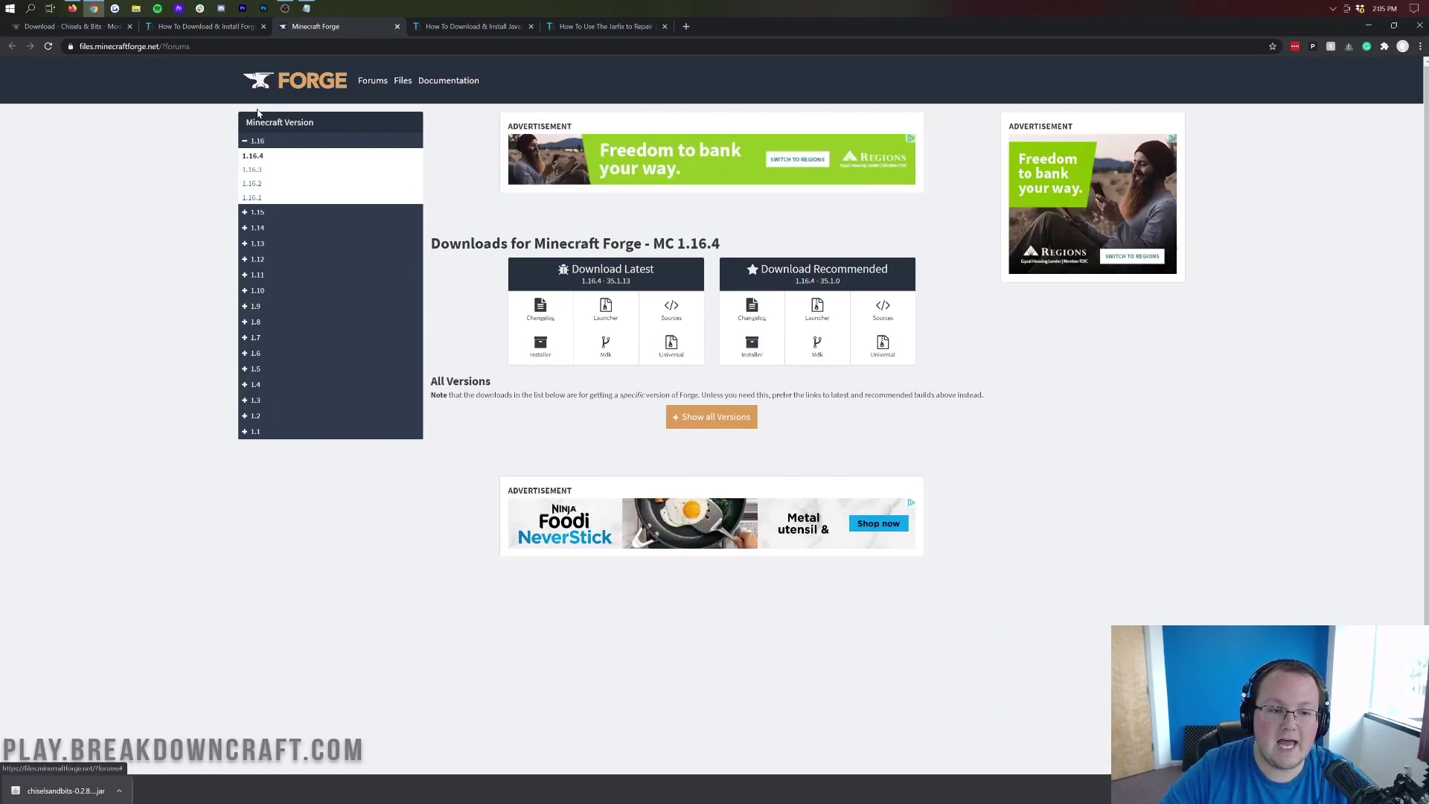
left_click(283, 141)
left_click(283, 145)
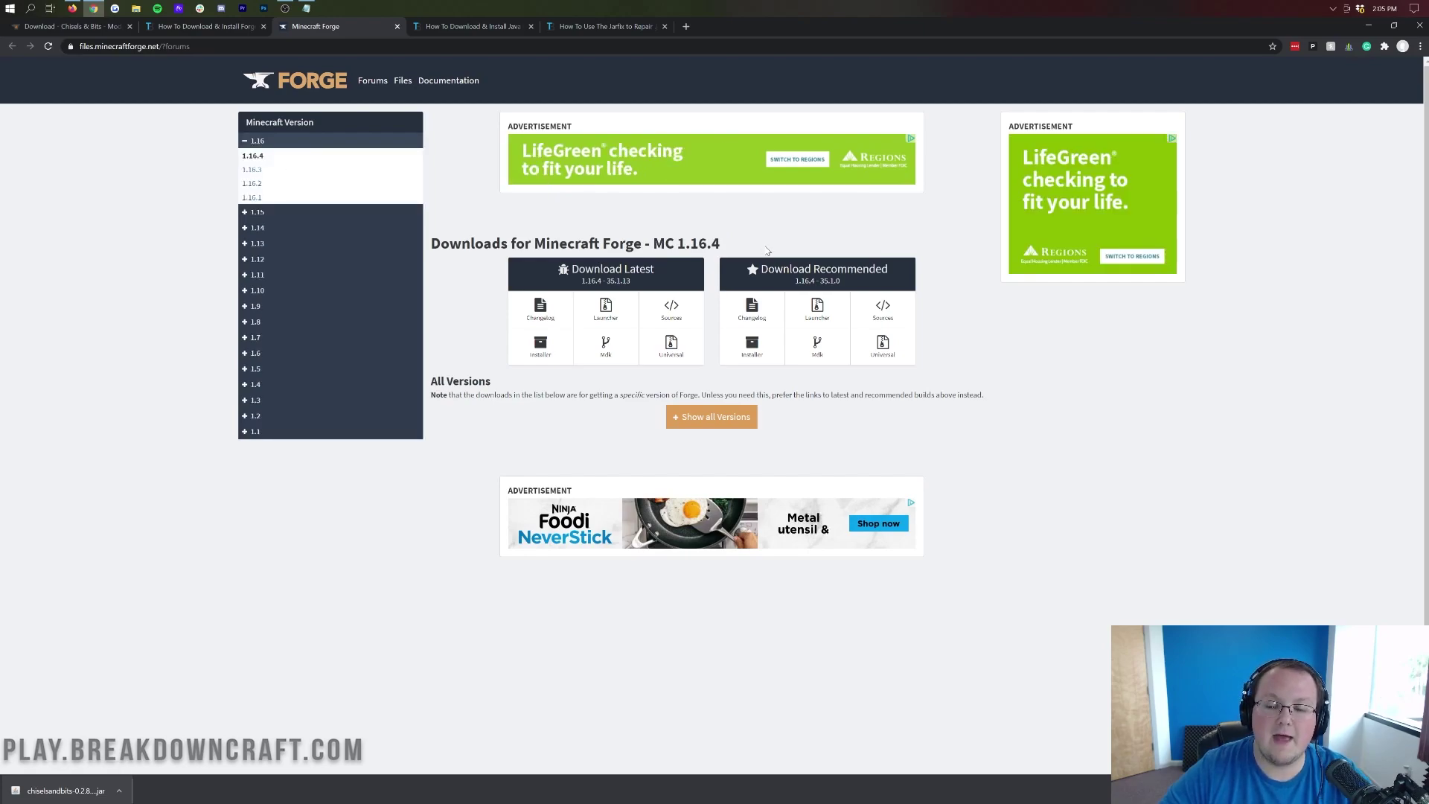
left_click(752, 345)
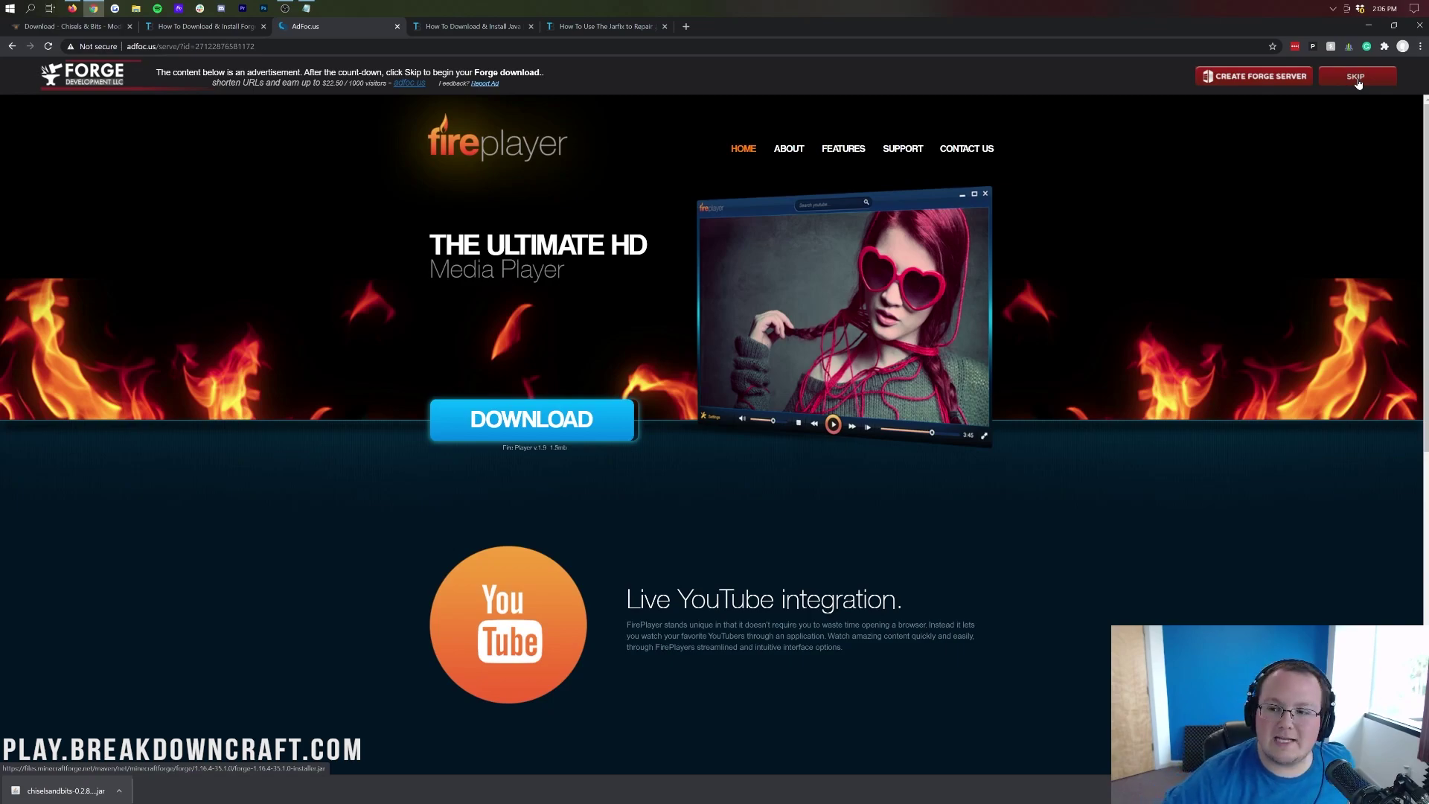
left_click(1357, 78)
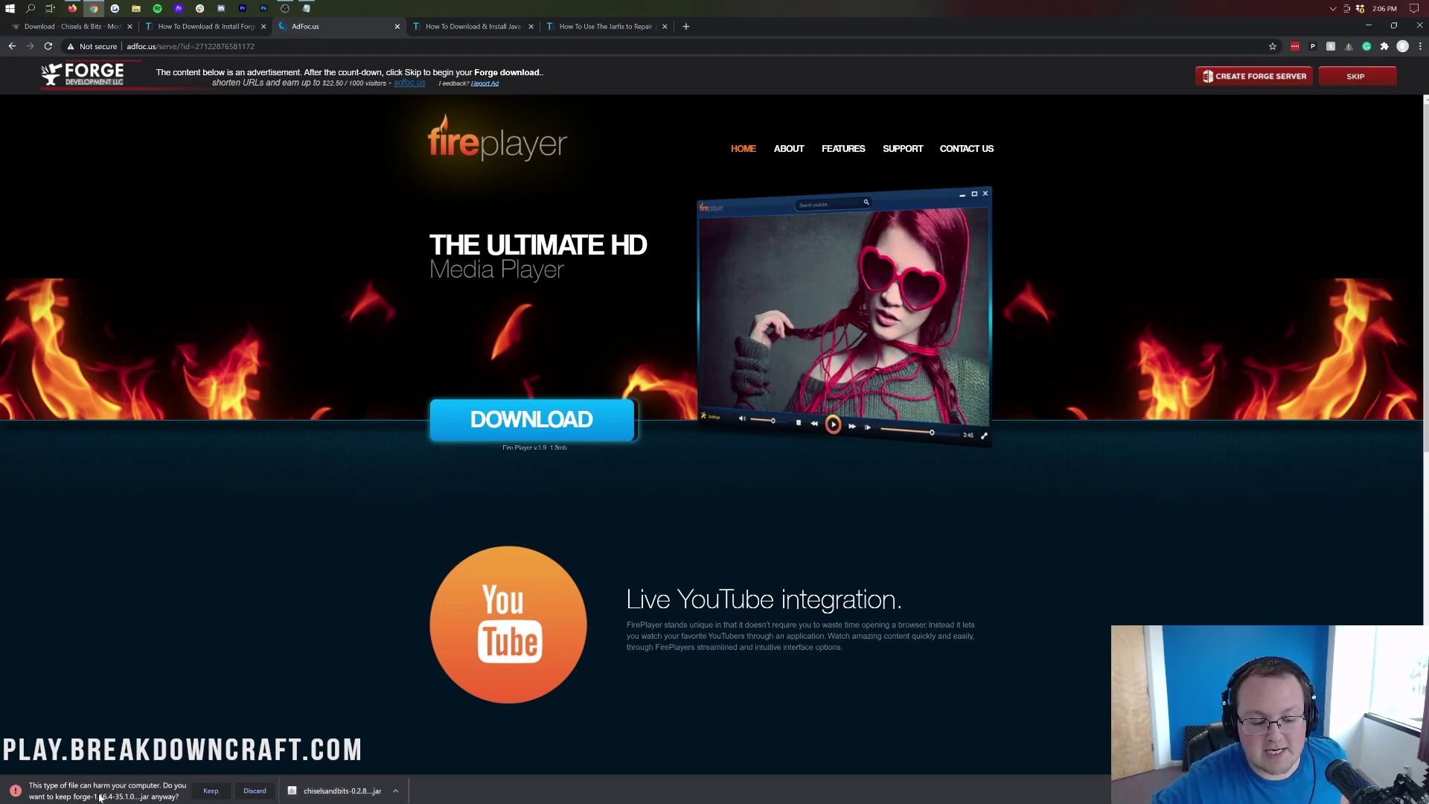
left_click(211, 792)
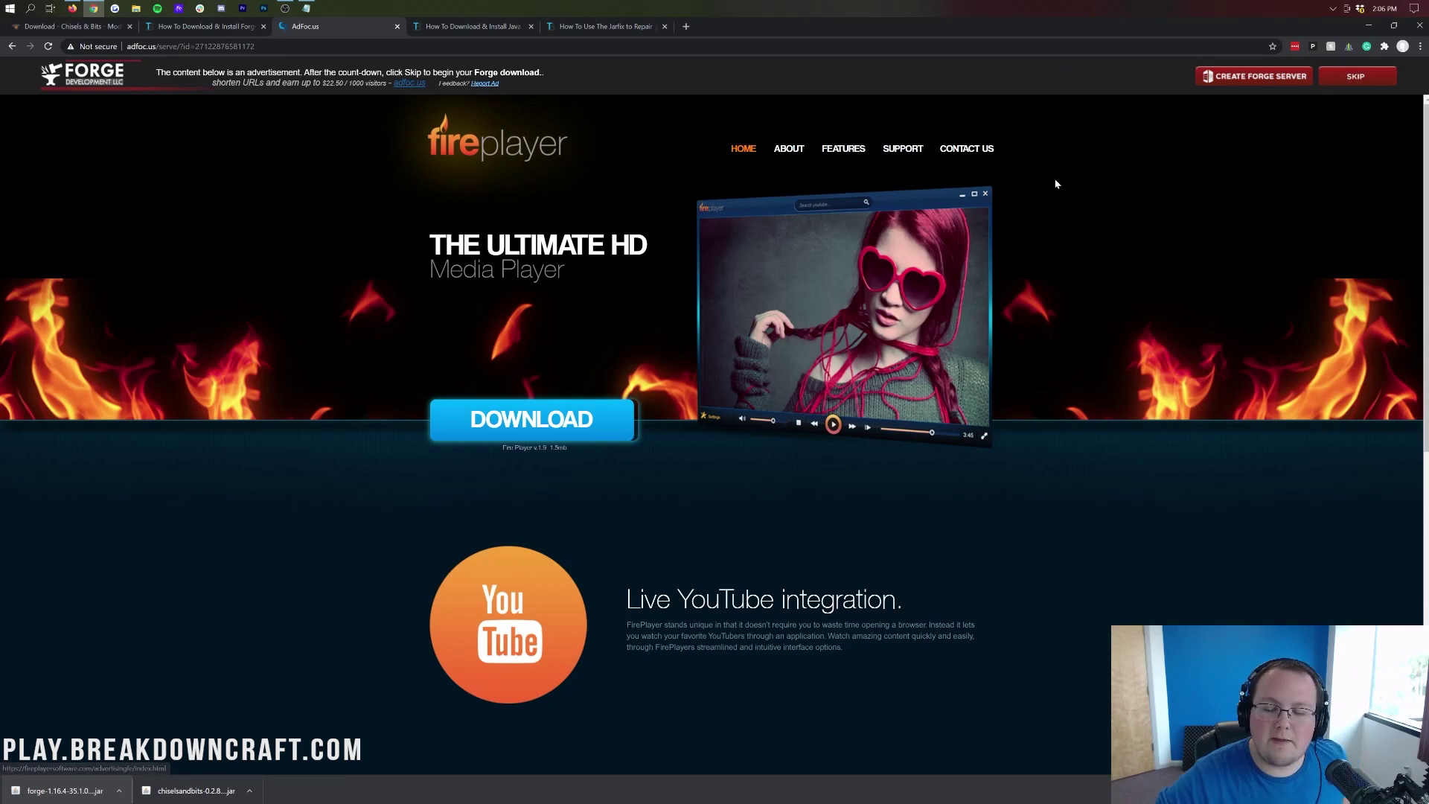
Minimize the browser and place the Chisels & Bits and Forge jar files side by side on the desktop.
left_click(1368, 27)
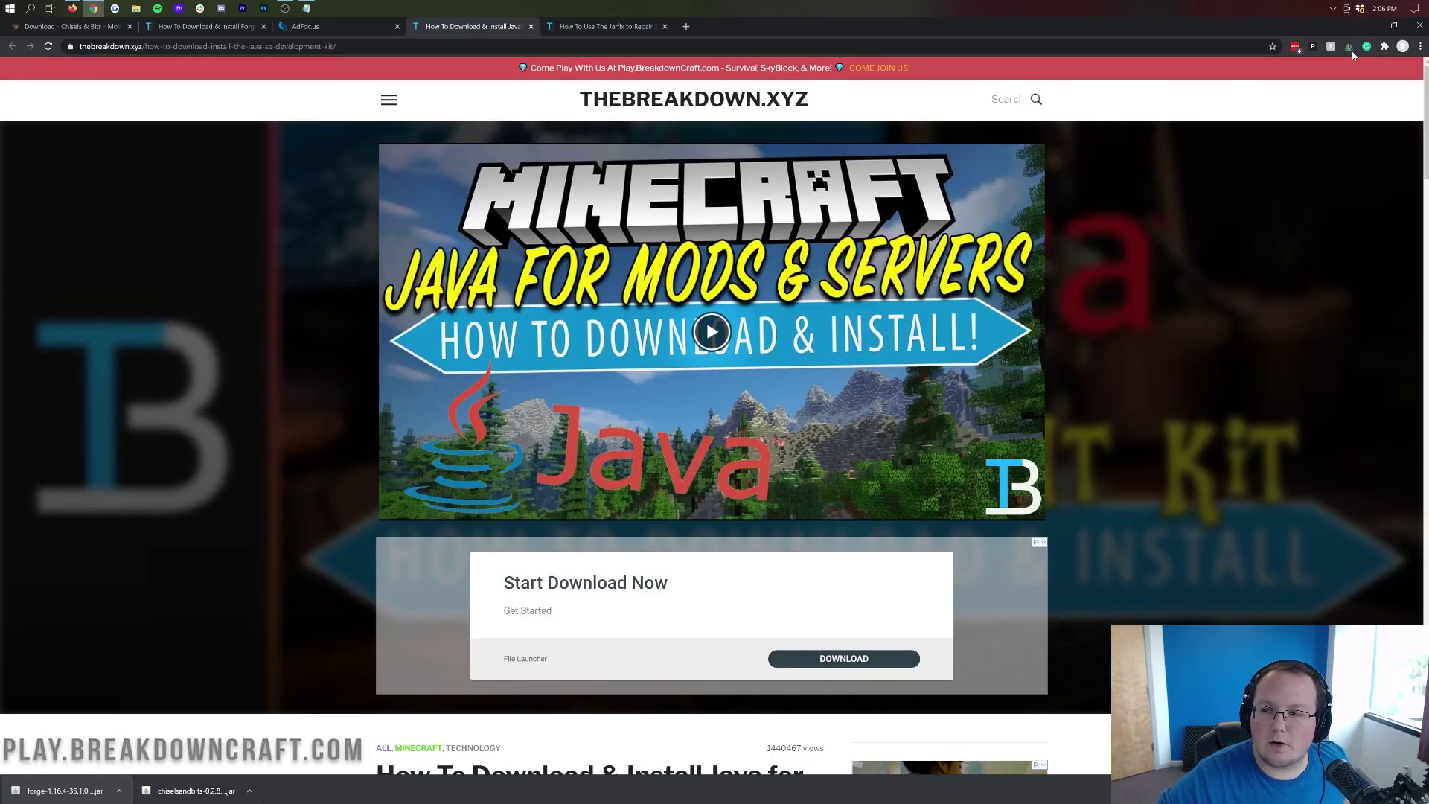
left_click(1368, 27)
left_click_drag(20, 33, 397, 86)
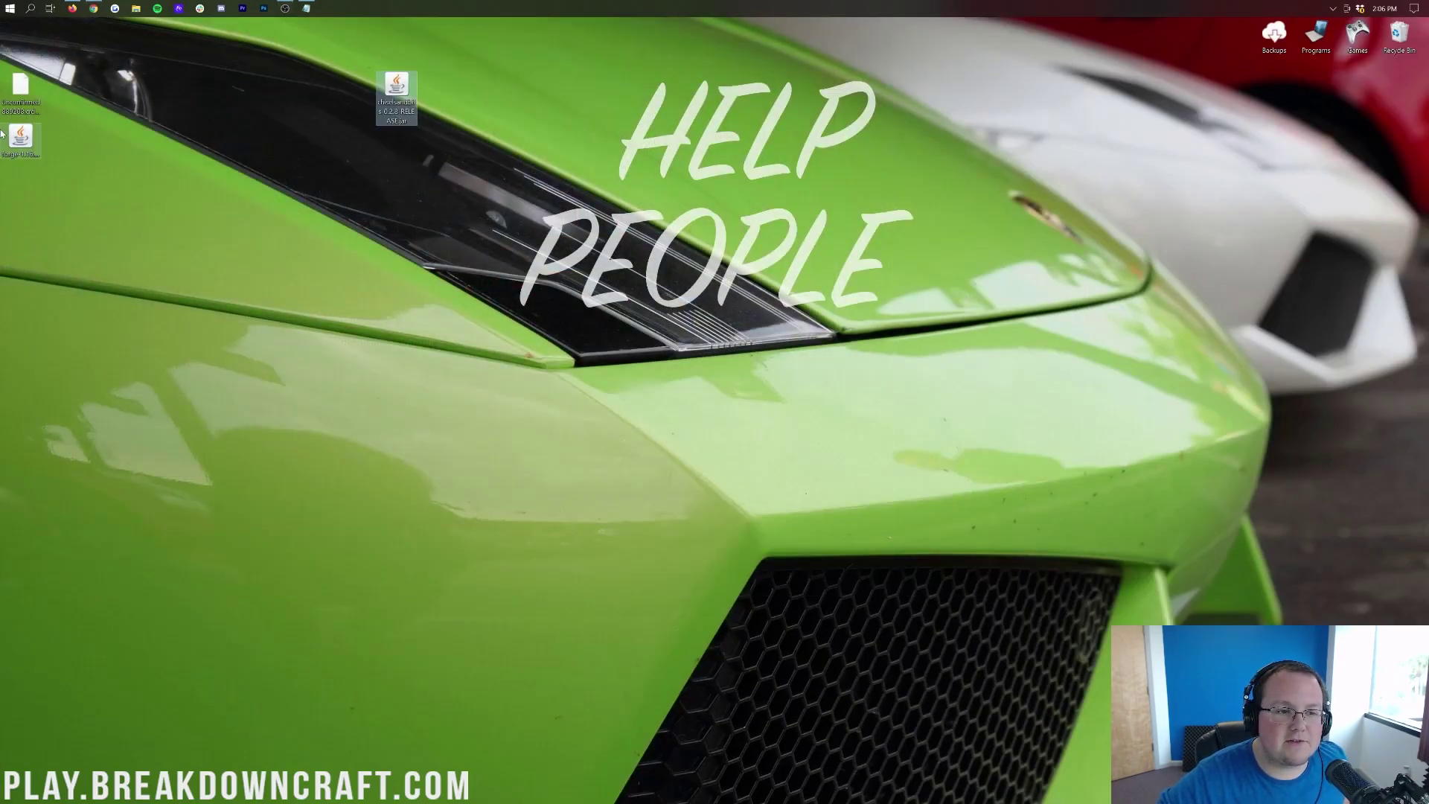
left_click_drag(20, 140, 478, 150)
right_click(485, 187)
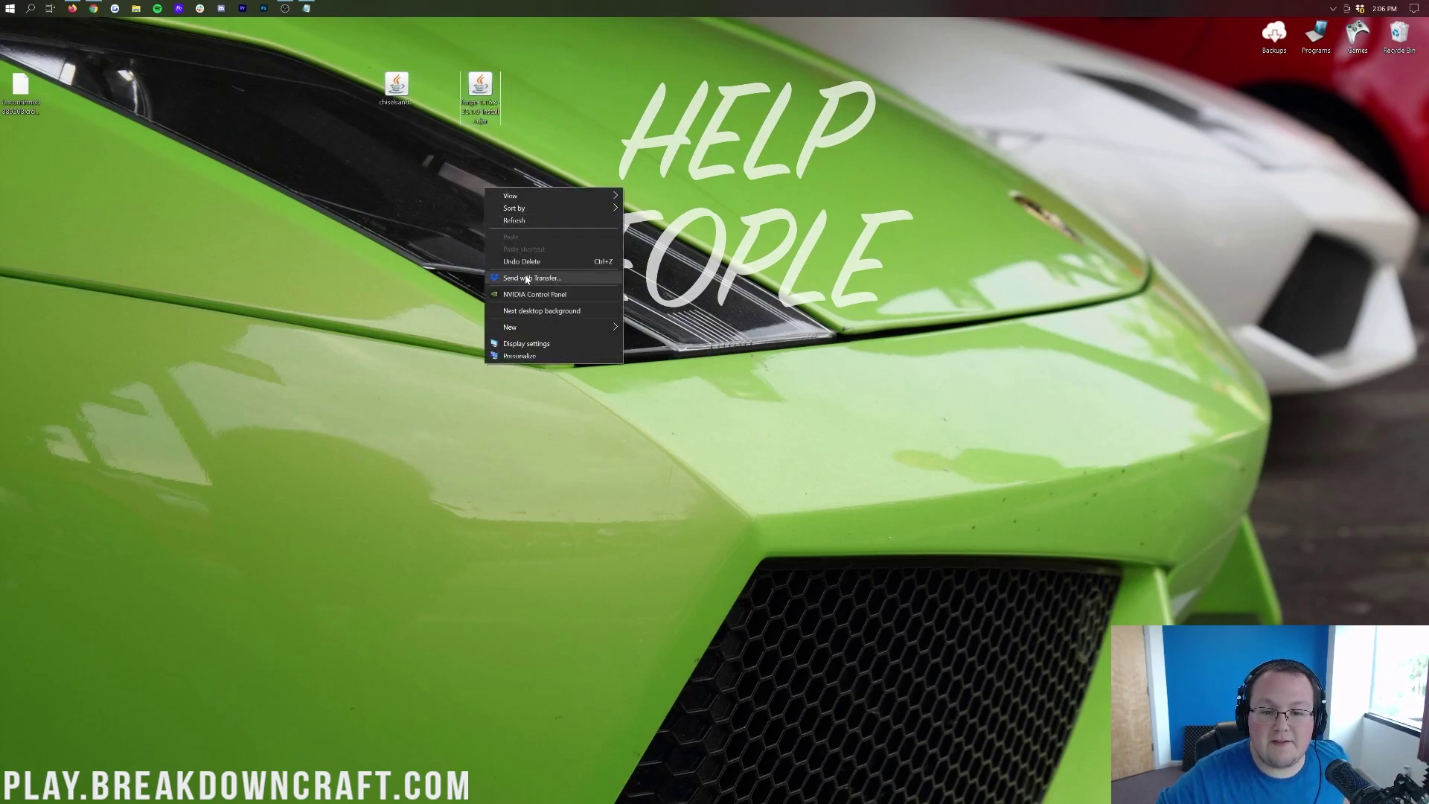
left_click(533, 219)
left_click_drag(294, 72, 560, 149)
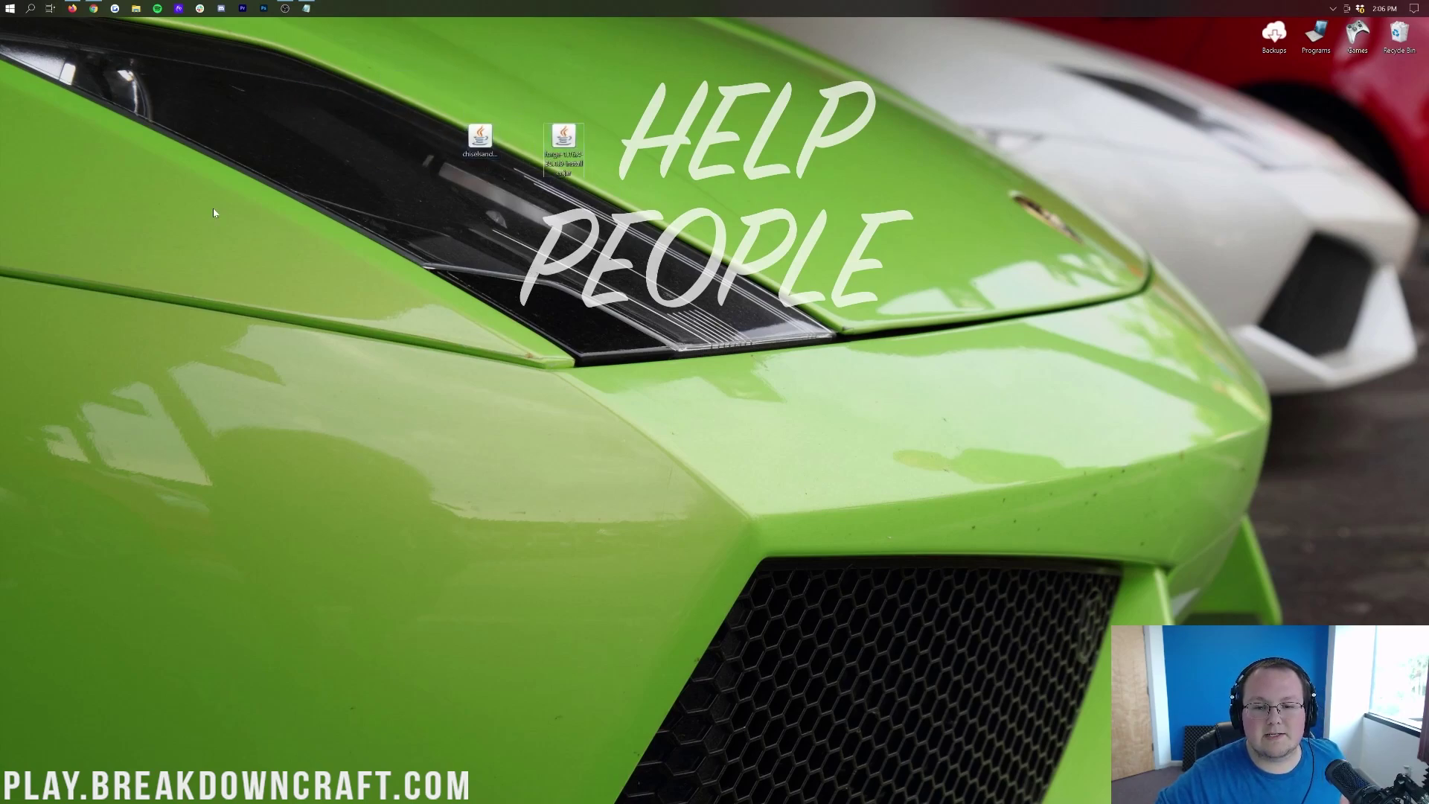
Search Windows for the Downloads folder, view its contents and close the folder window.
left_click(2, 5)
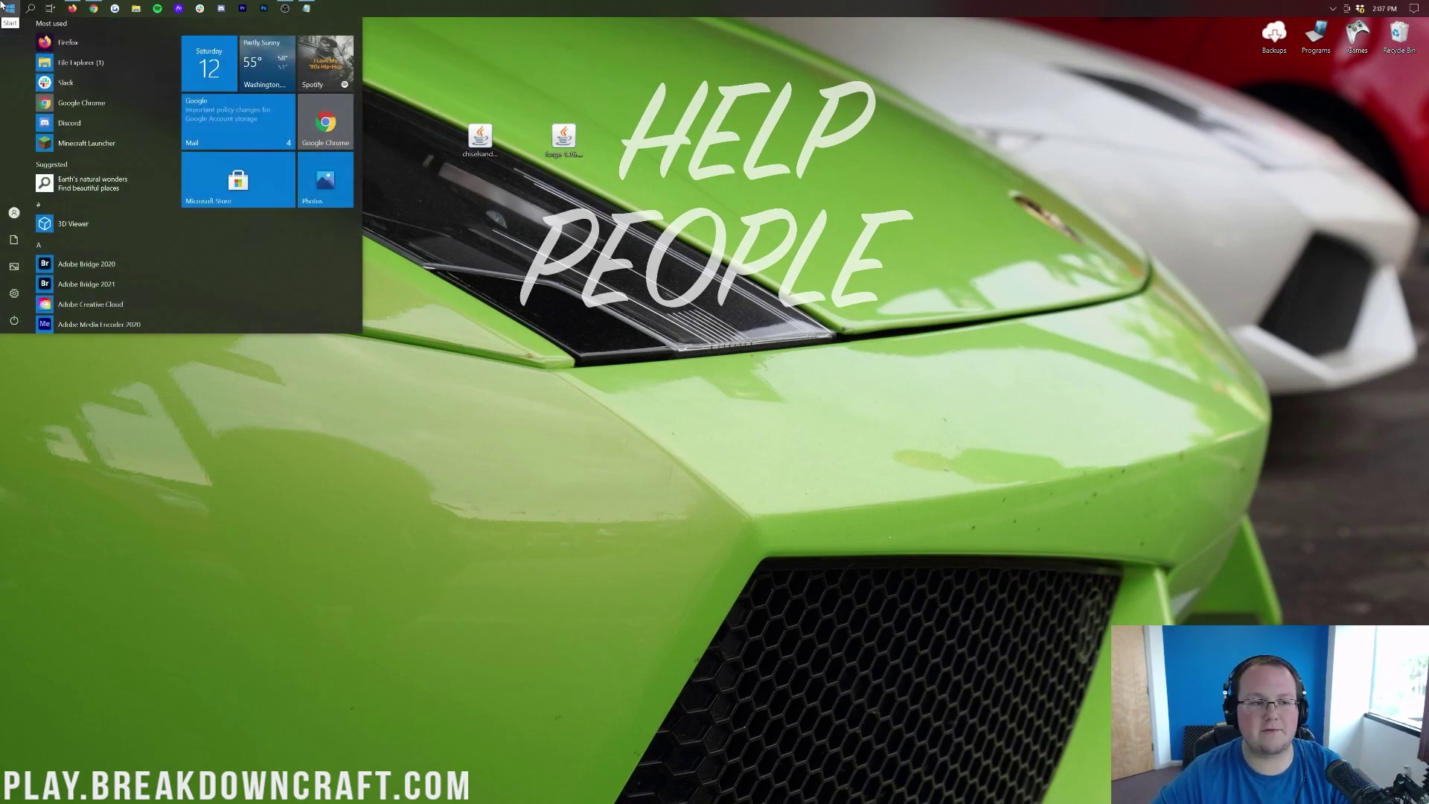
type("down")
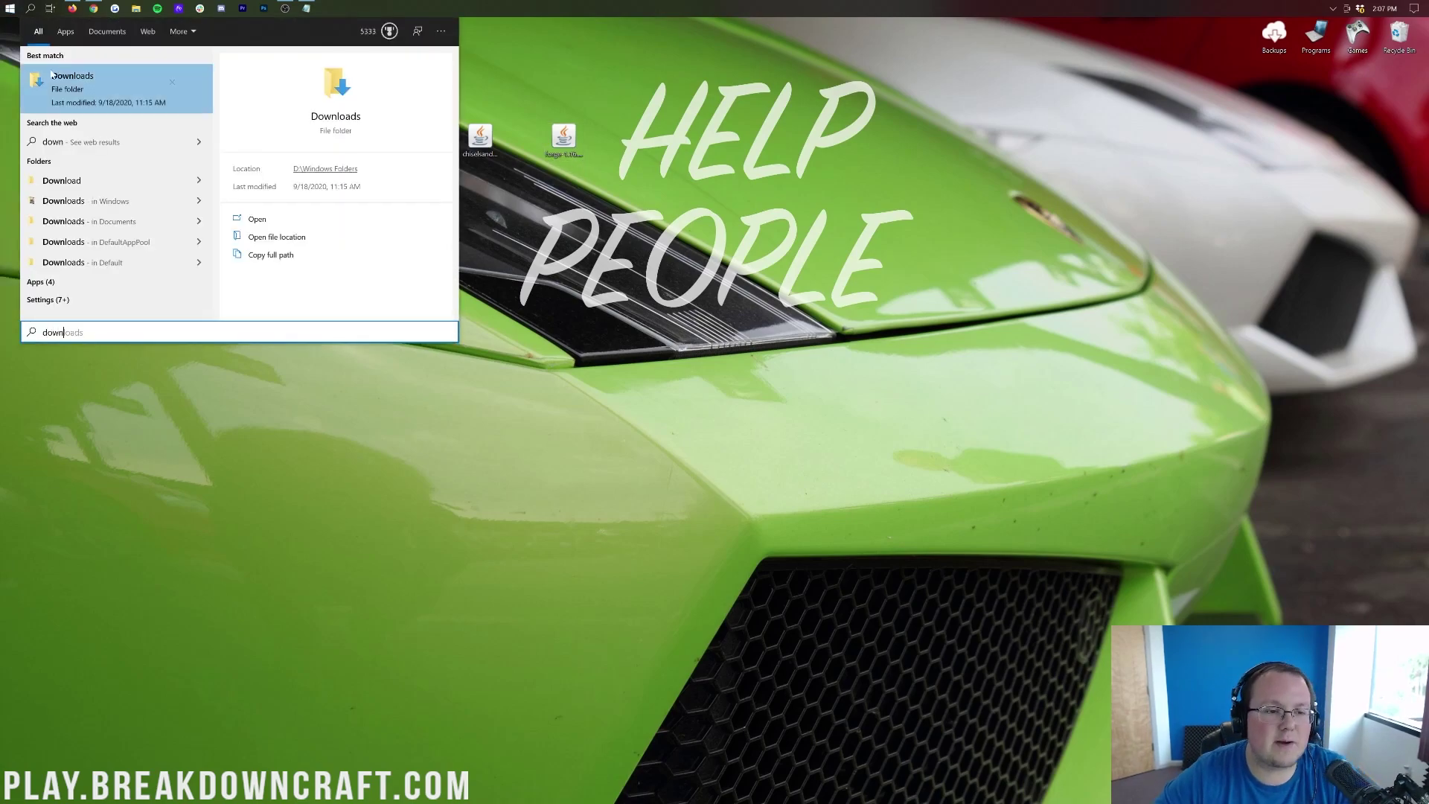
left_click(81, 106)
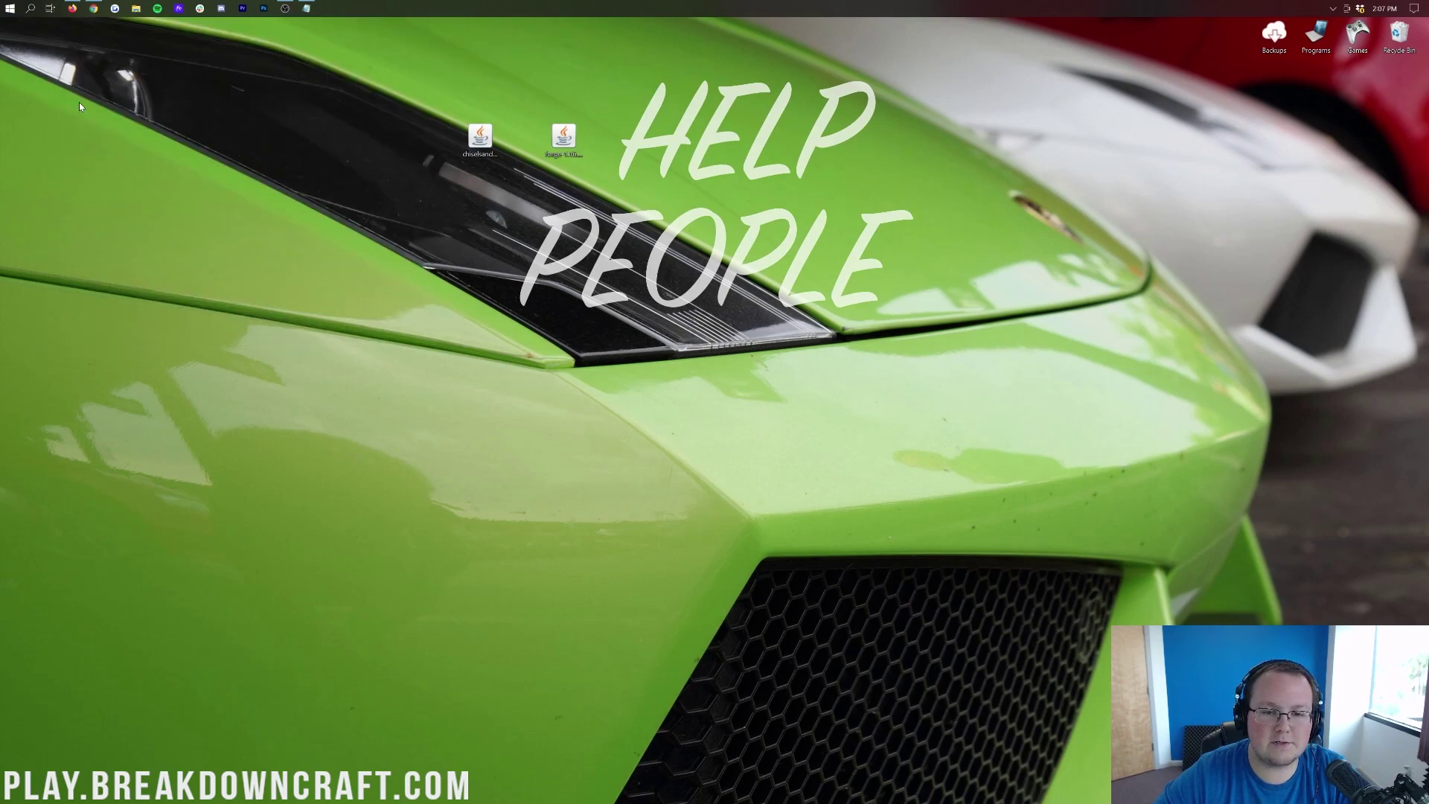
mouse_move(562, 148)
left_mouse_down()
mouse_move(708, 395)
mouse_move(293, 322)
mouse_move(561, 149)
left_mouse_up()
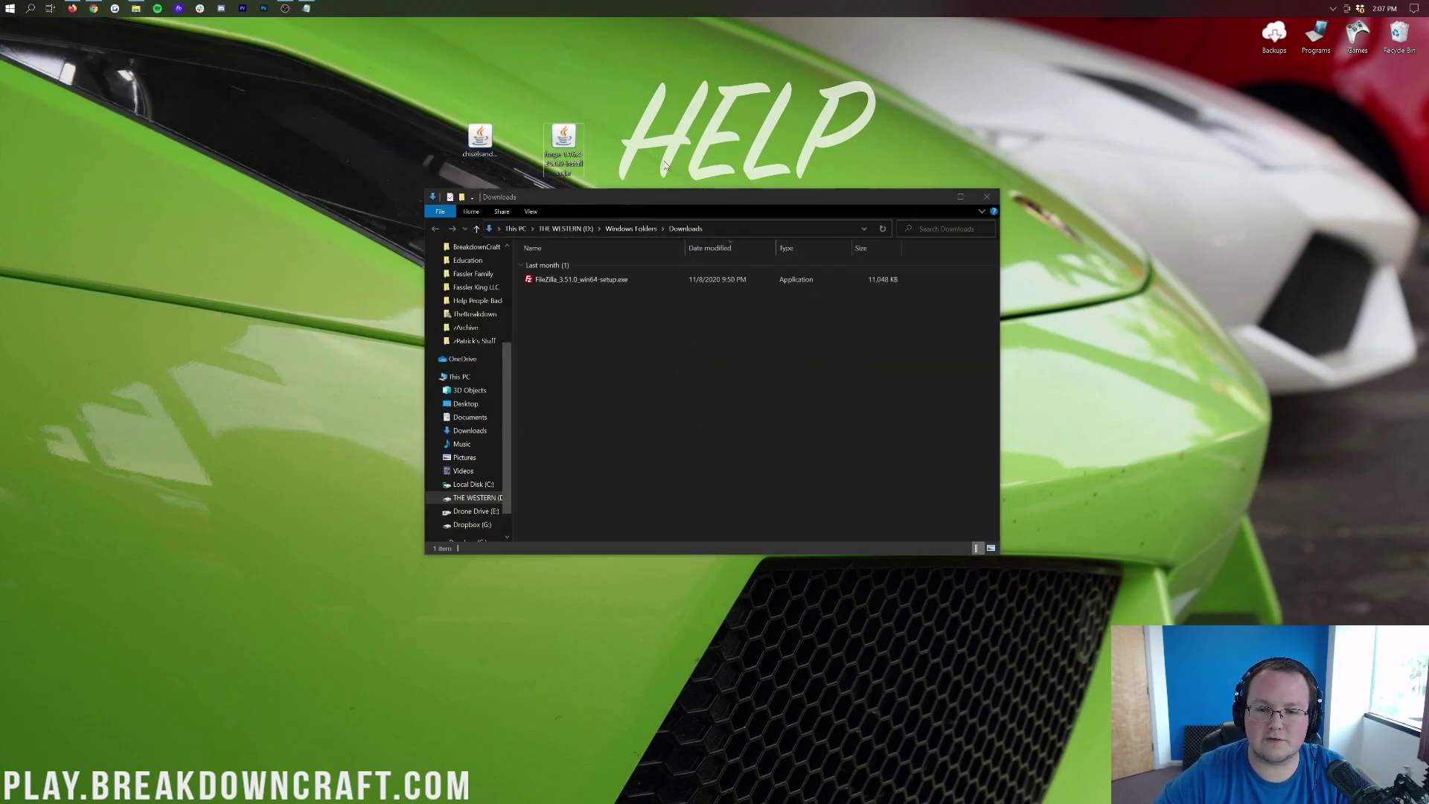
left_click(988, 196)
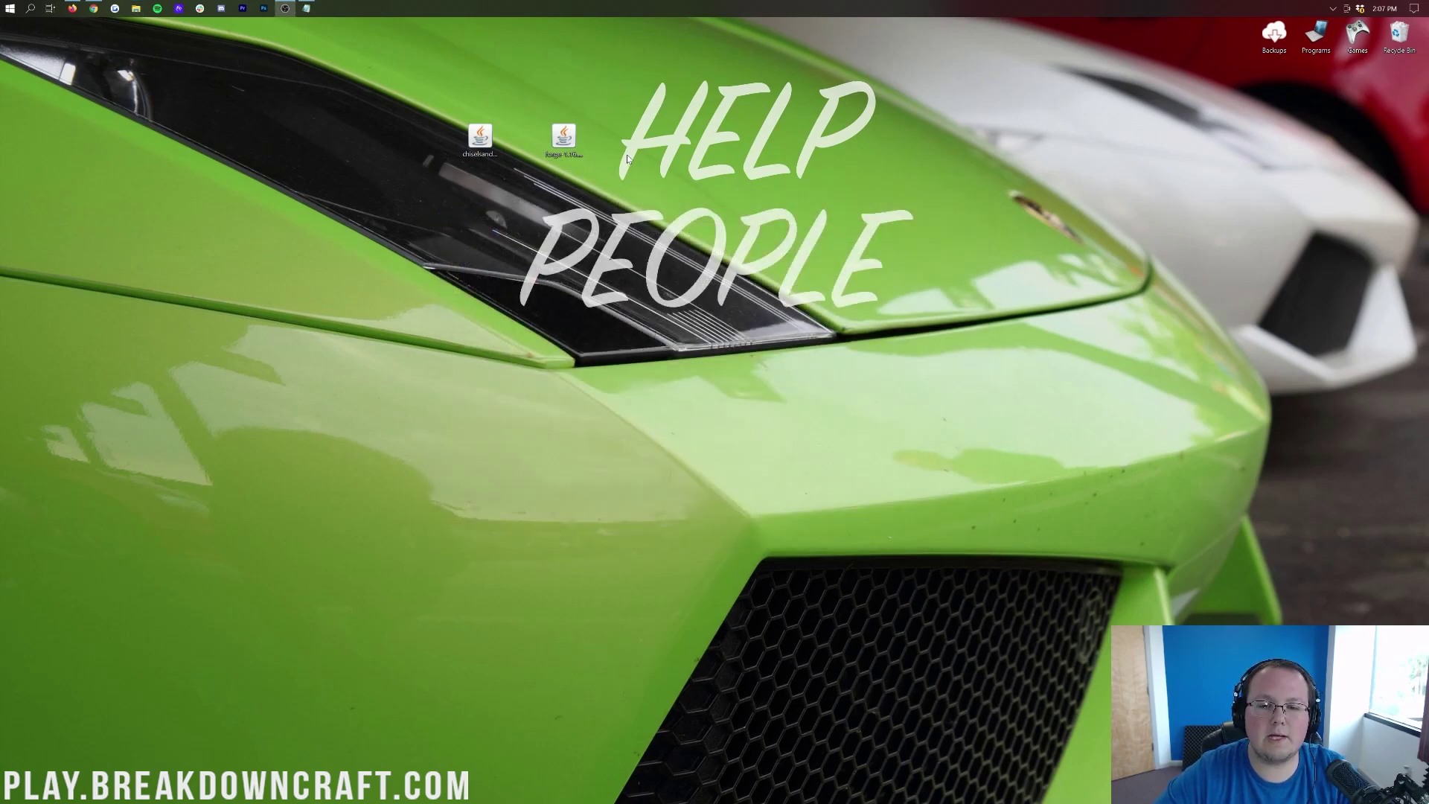
View the apps offered for opening the Forge installer jar and dismiss the choice.
right_click(570, 138)
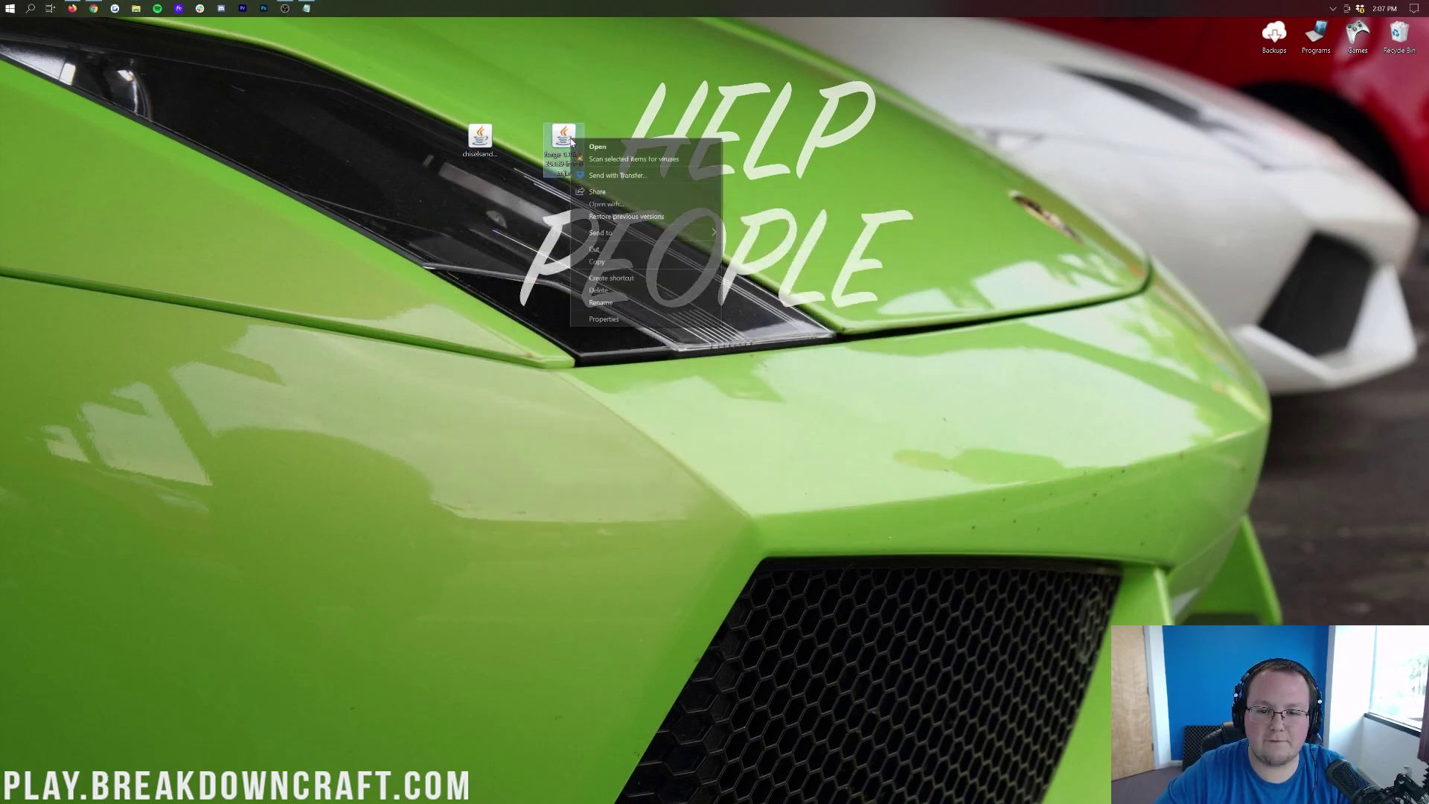
left_click(600, 206)
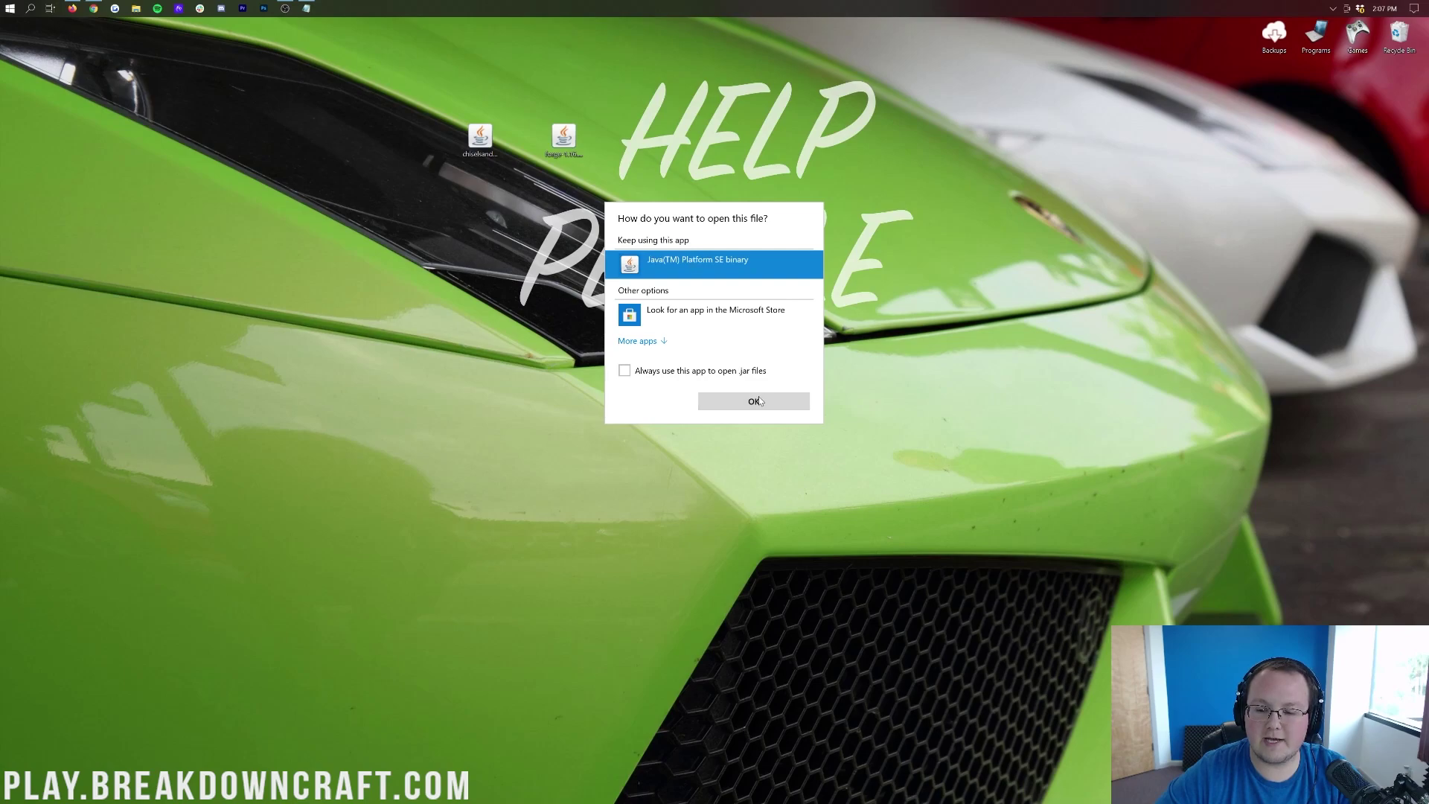
left_click(555, 268)
Review the Java download article and the Jarfix repair article in the browser, and minimize the browser to return to the desktop.
left_click(94, 8)
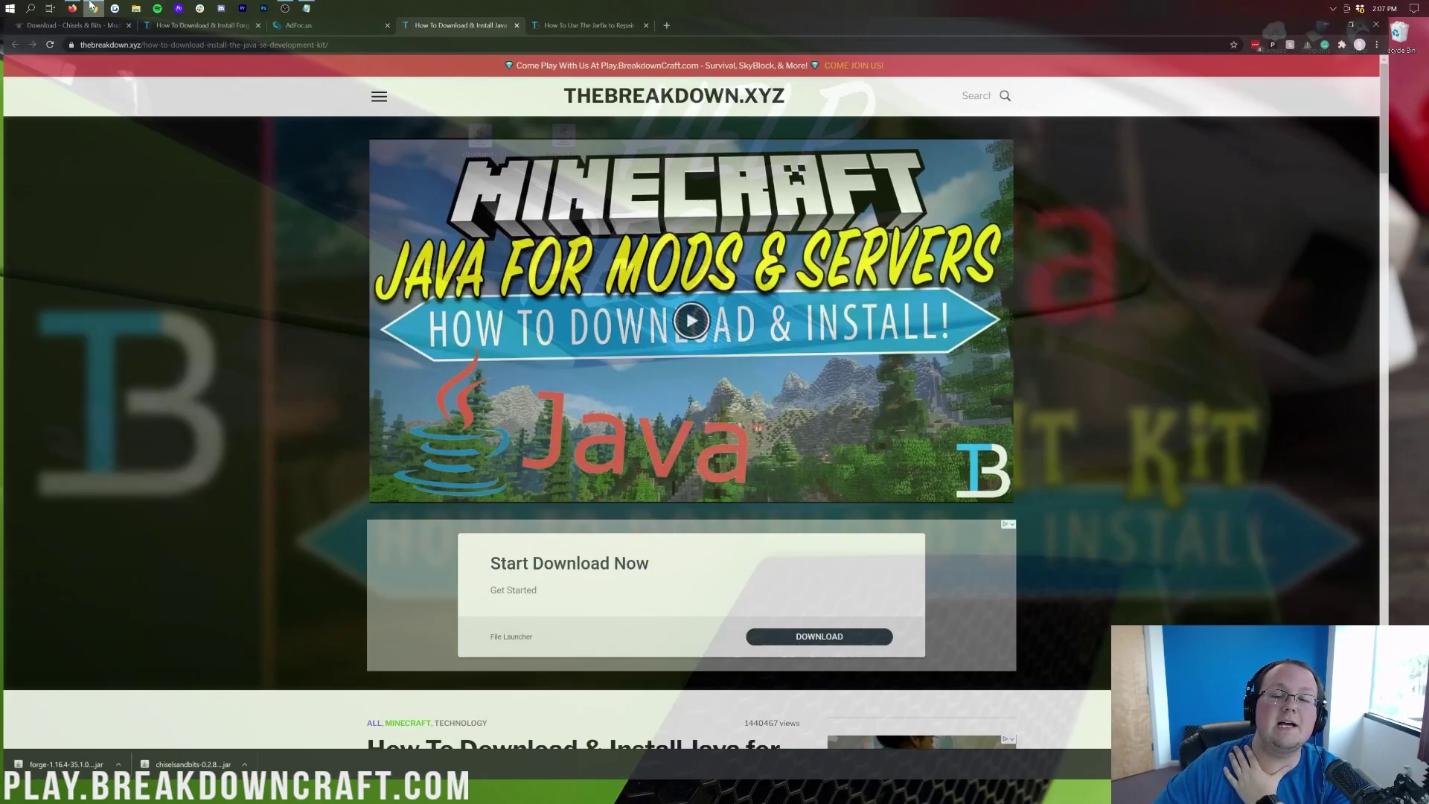
scroll(409, 391, "down", 4)
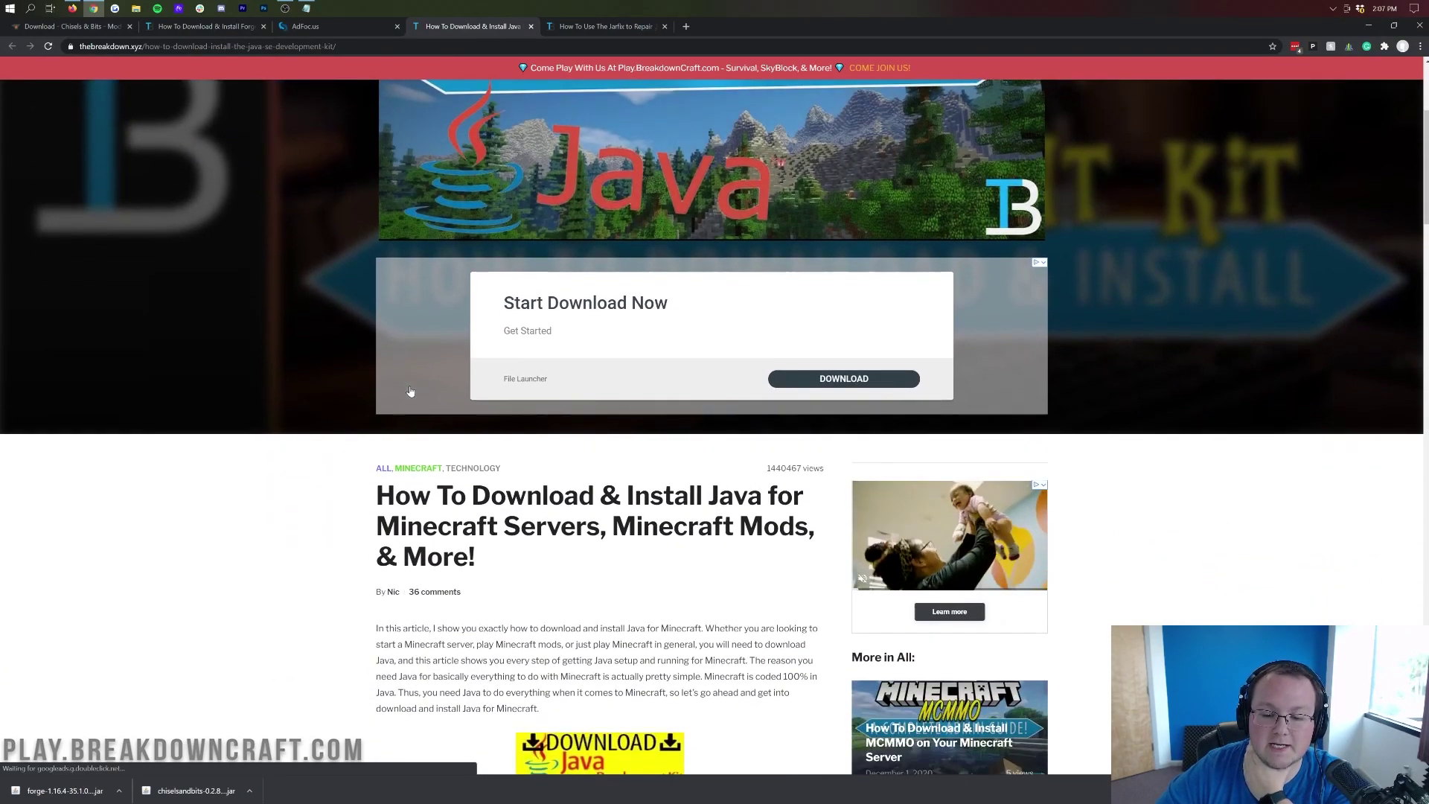
scroll(409, 391, "down", 2)
left_click_drag(612, 414, 807, 414)
left_click(727, 481)
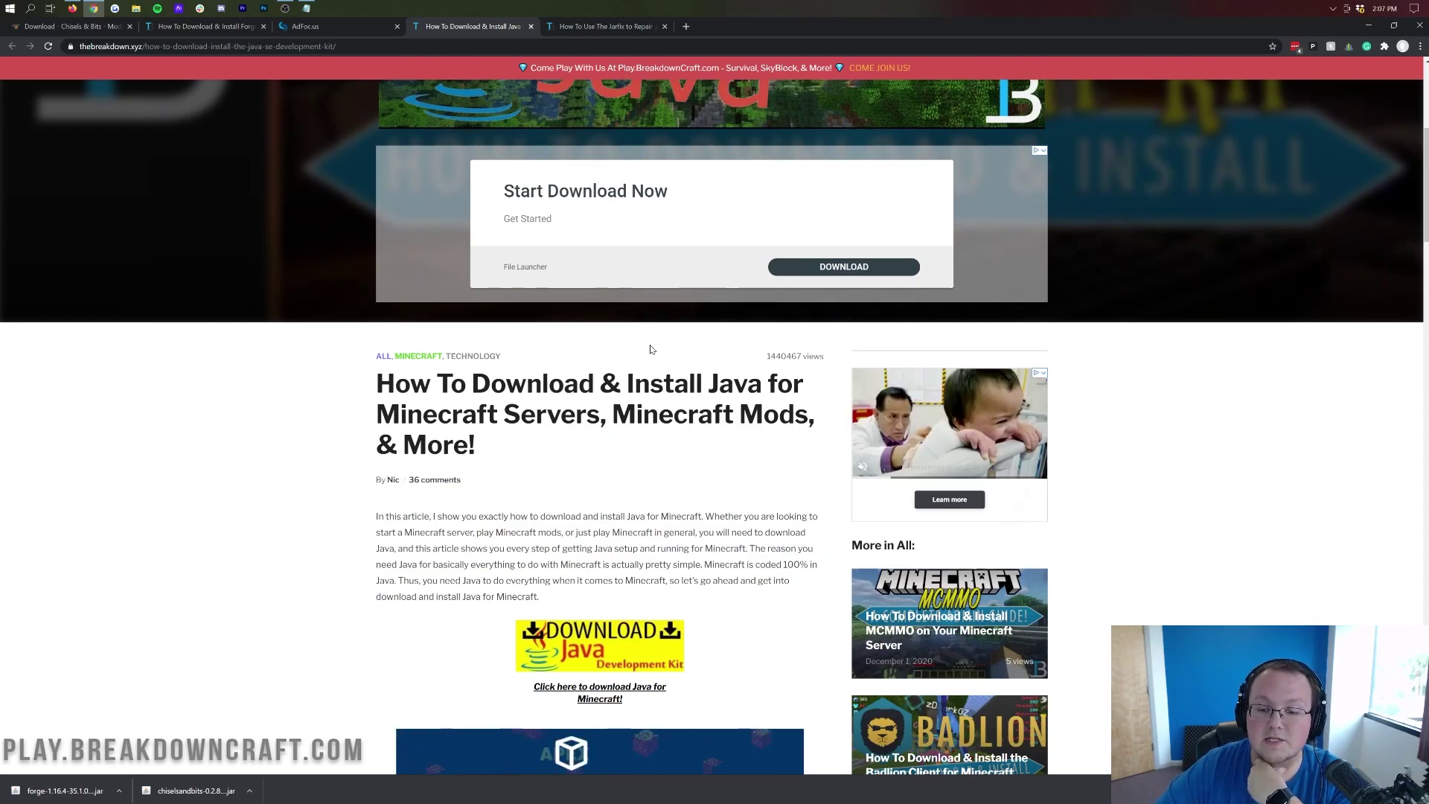
scroll(557, 538, "down", 3)
scroll(558, 537, "up", 8)
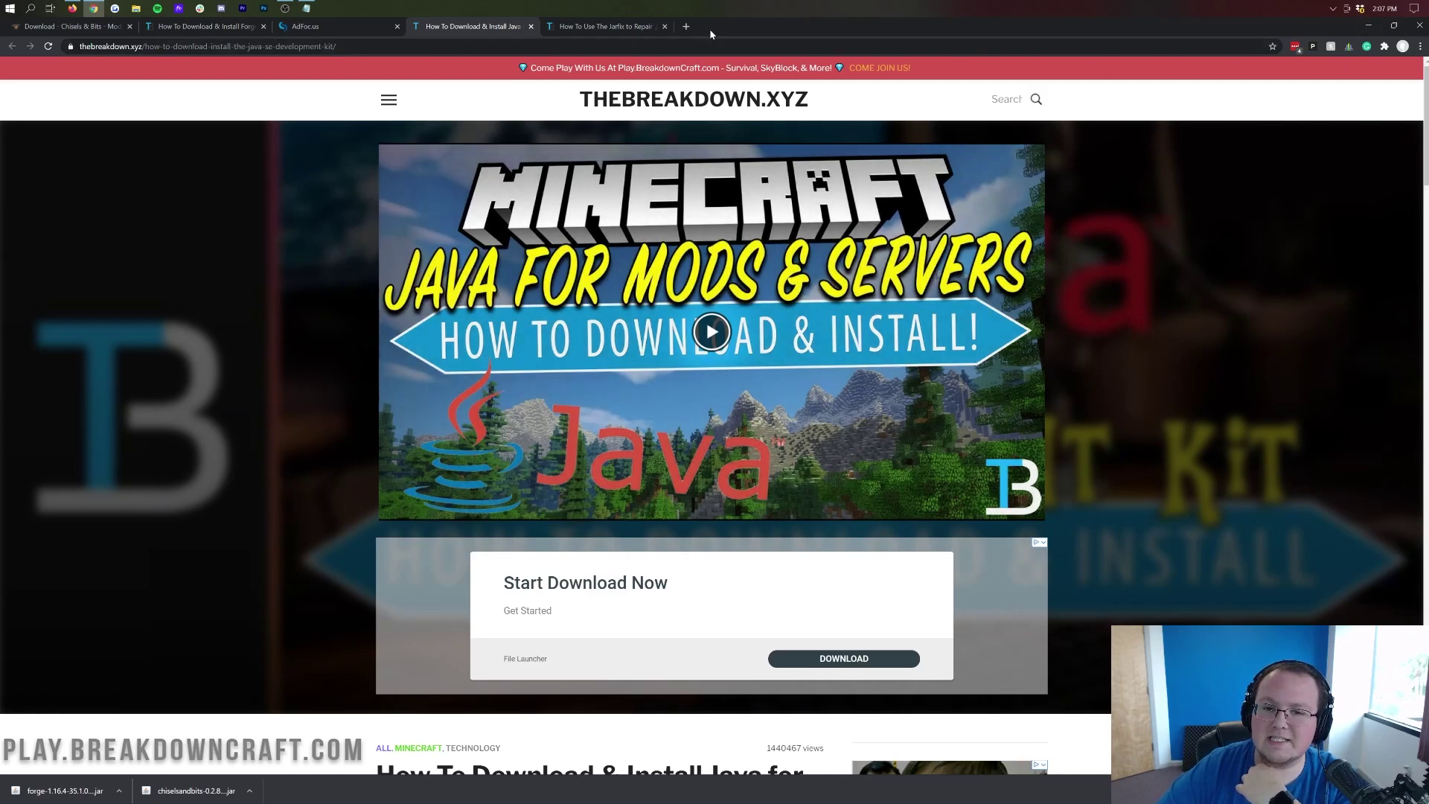
left_click(619, 28)
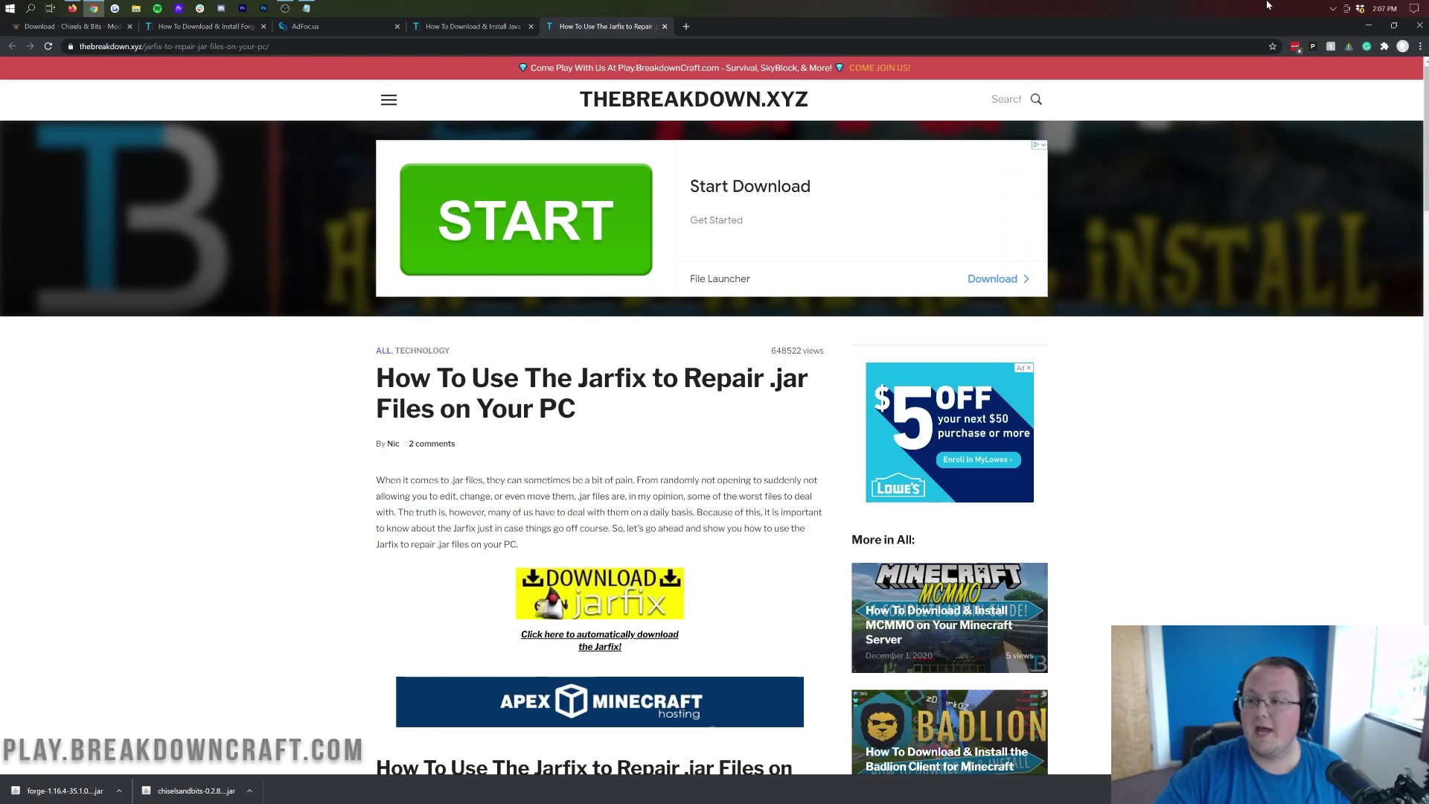
left_click(1369, 24)
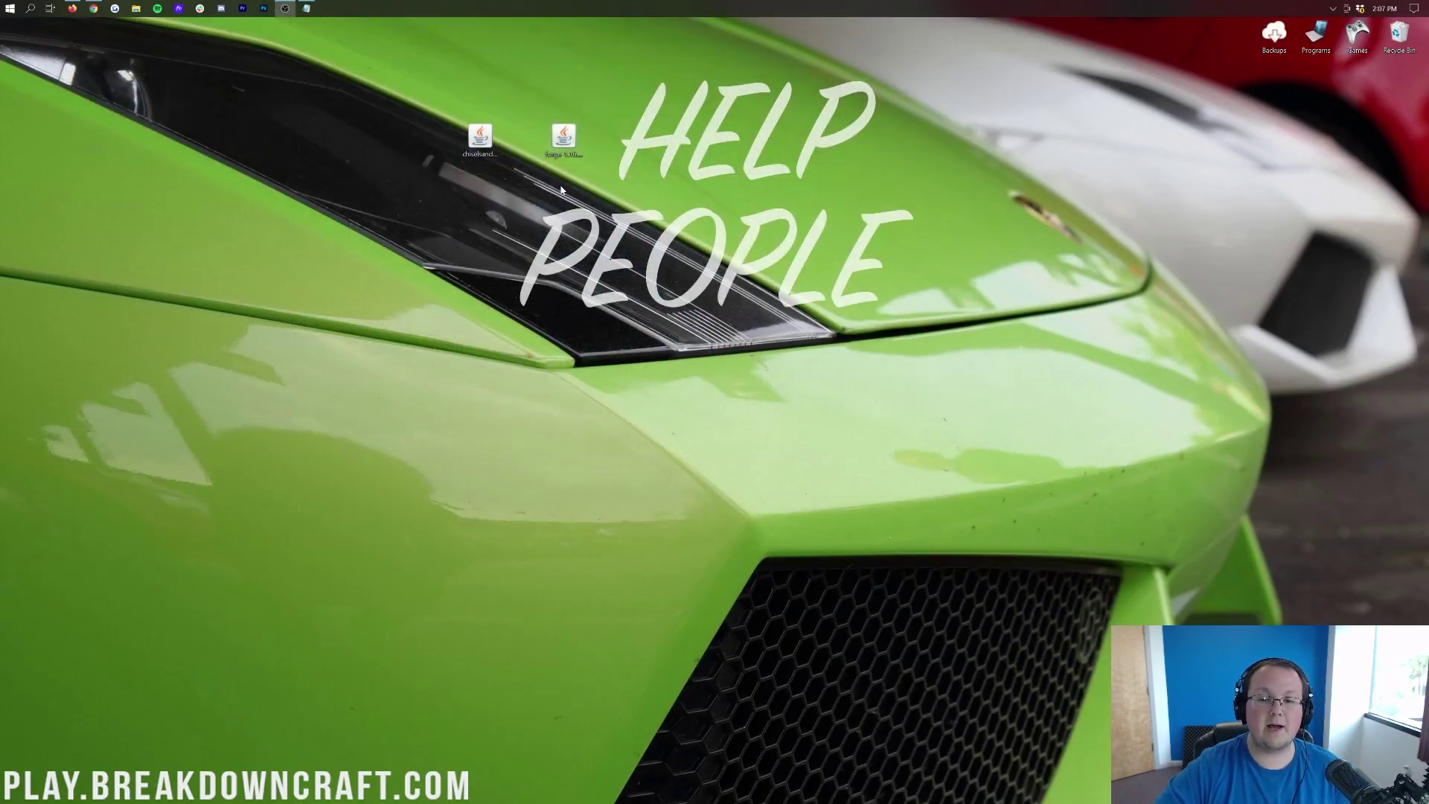
Run the Forge installer jar with Java(TM) Platform SE binary and install the 1.16.4-forge-35.1.0 client.
right_click(563, 136)
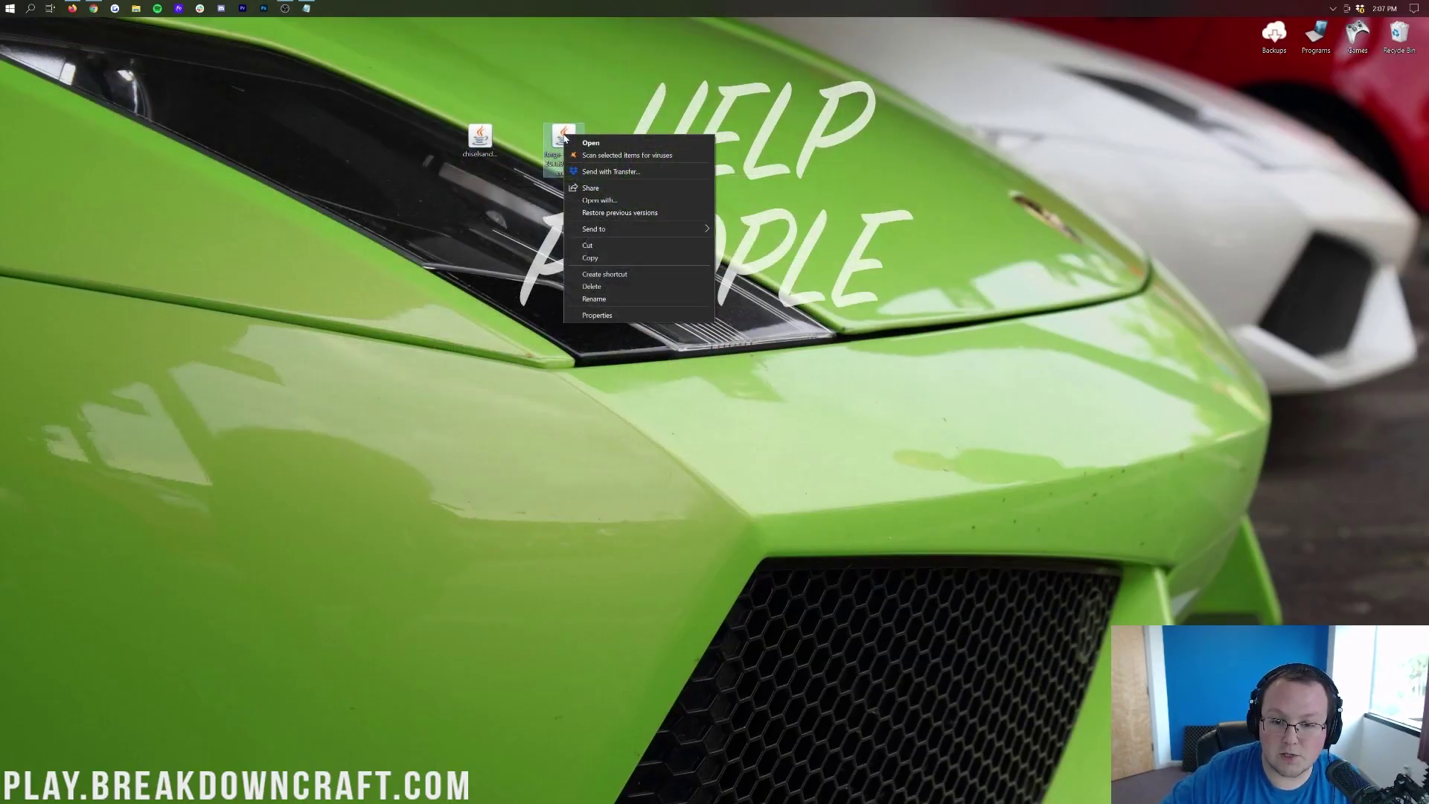
left_click(600, 201)
left_click(744, 402)
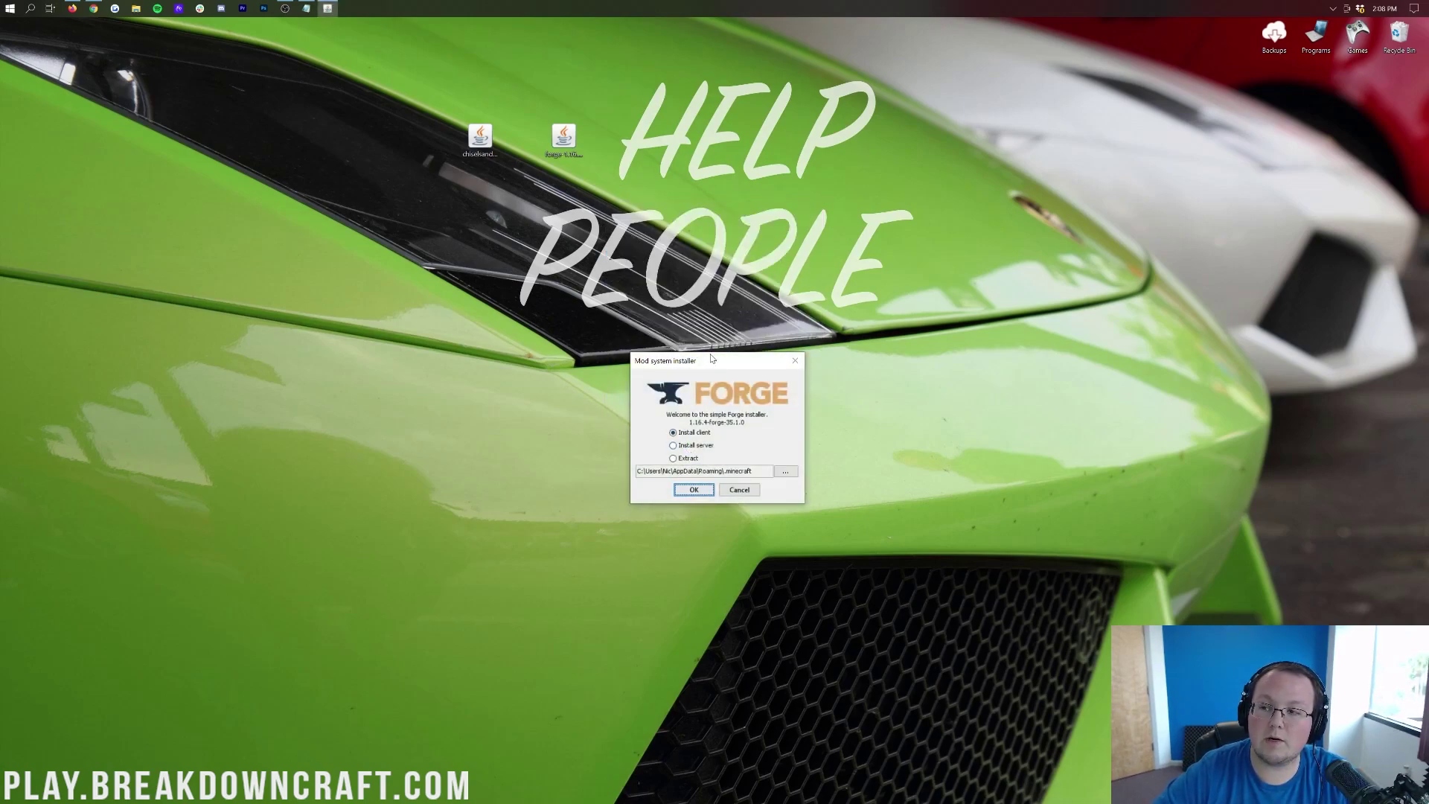
left_click(695, 435)
left_click(694, 490)
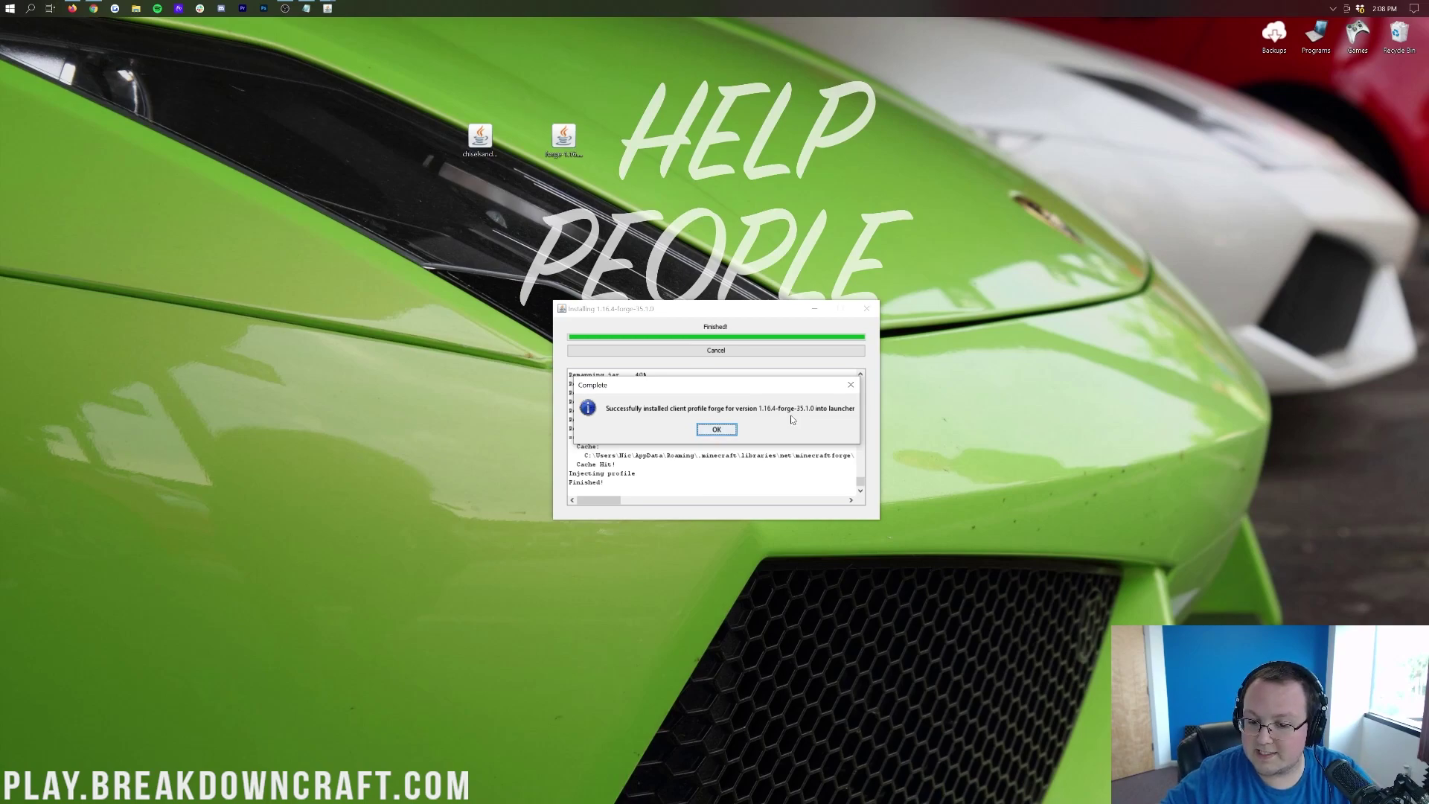
left_click(722, 430)
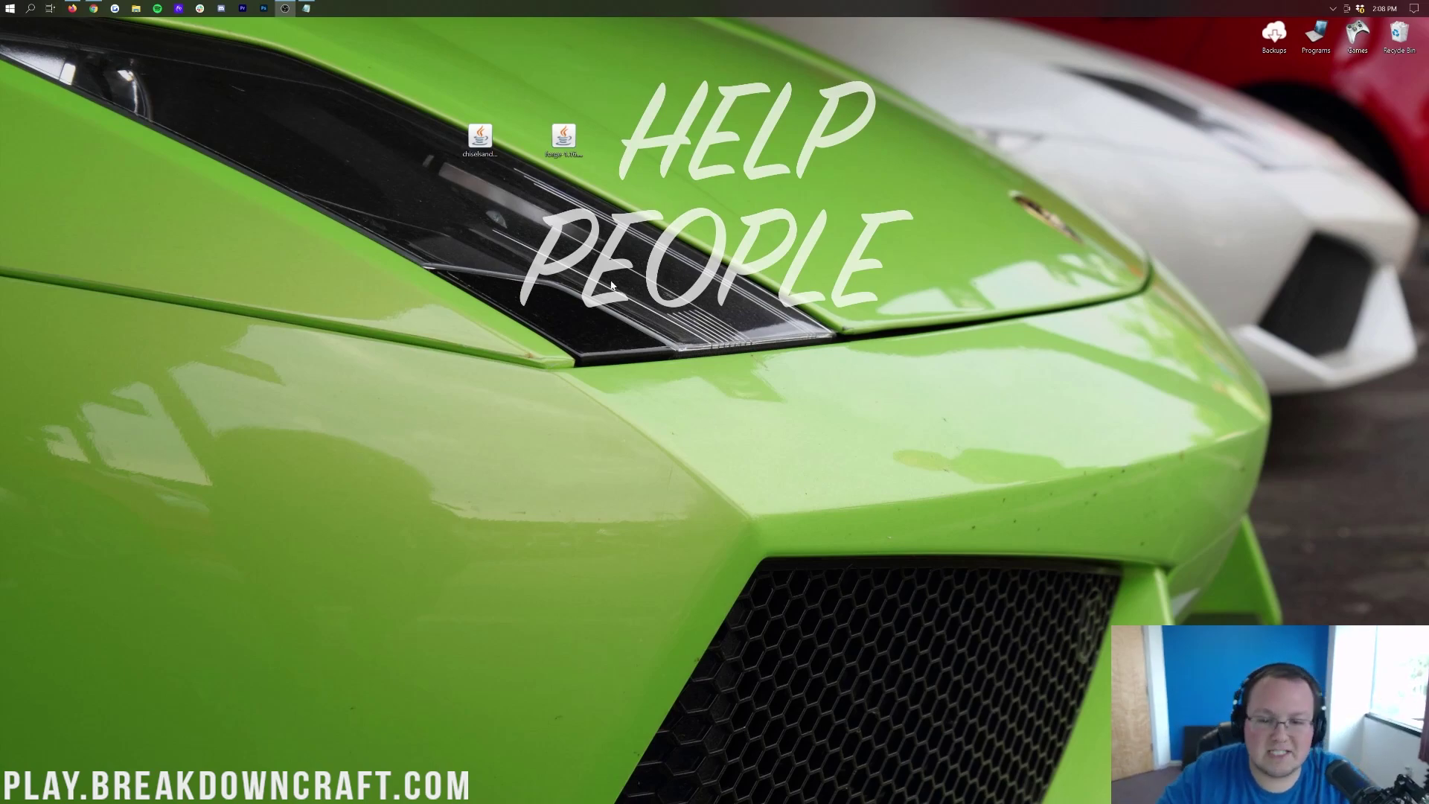
Move the Forge installer jar to the Recycle Bin and put the Chisels & Bits jar in its desktop spot.
left_click(564, 147)
left_click_drag(564, 148, 1399, 35)
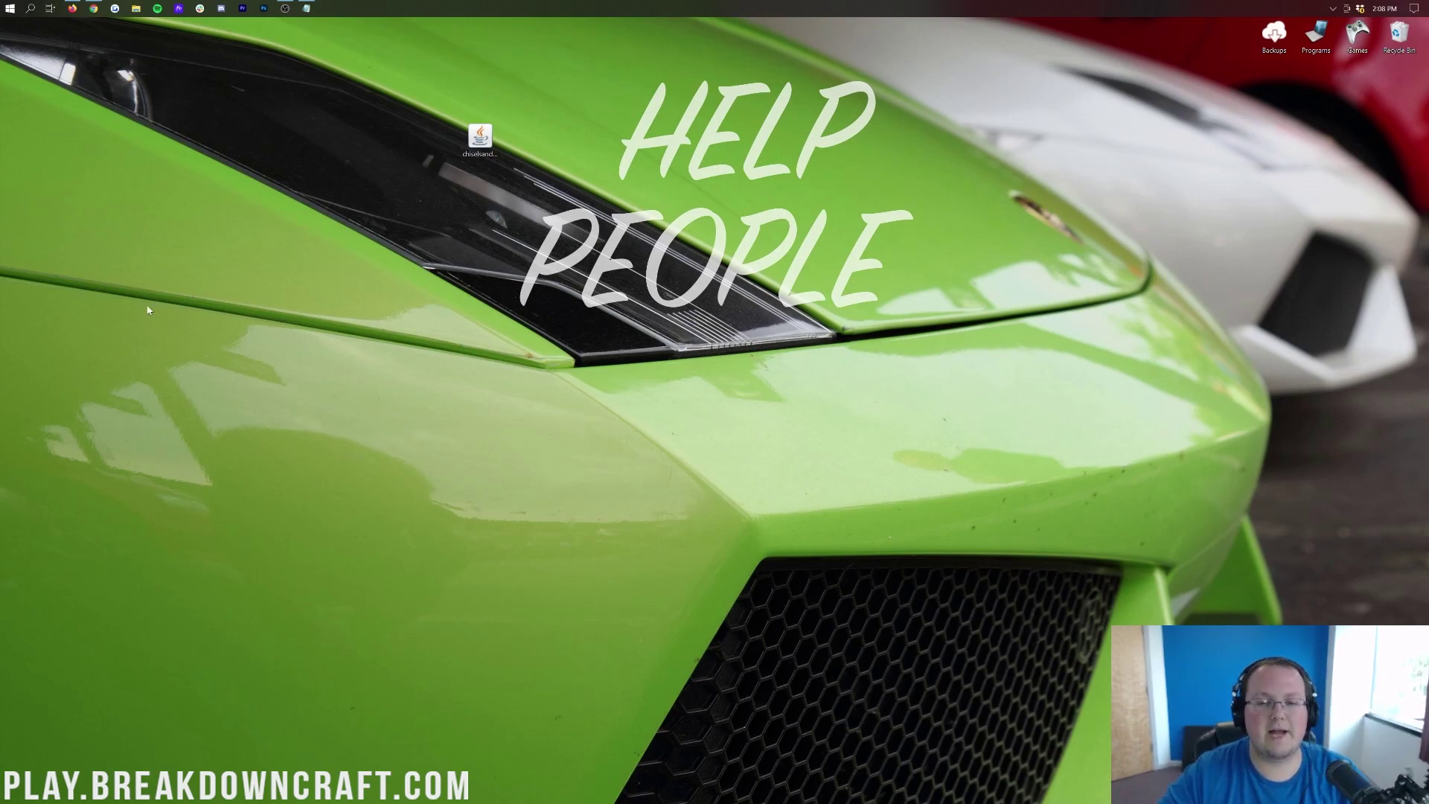
left_click_drag(481, 137, 564, 138)
Find and open the Minecraft Launcher and select the forge 1.16.4-forge-35.1.0 profile for play.
left_click(6, 6)
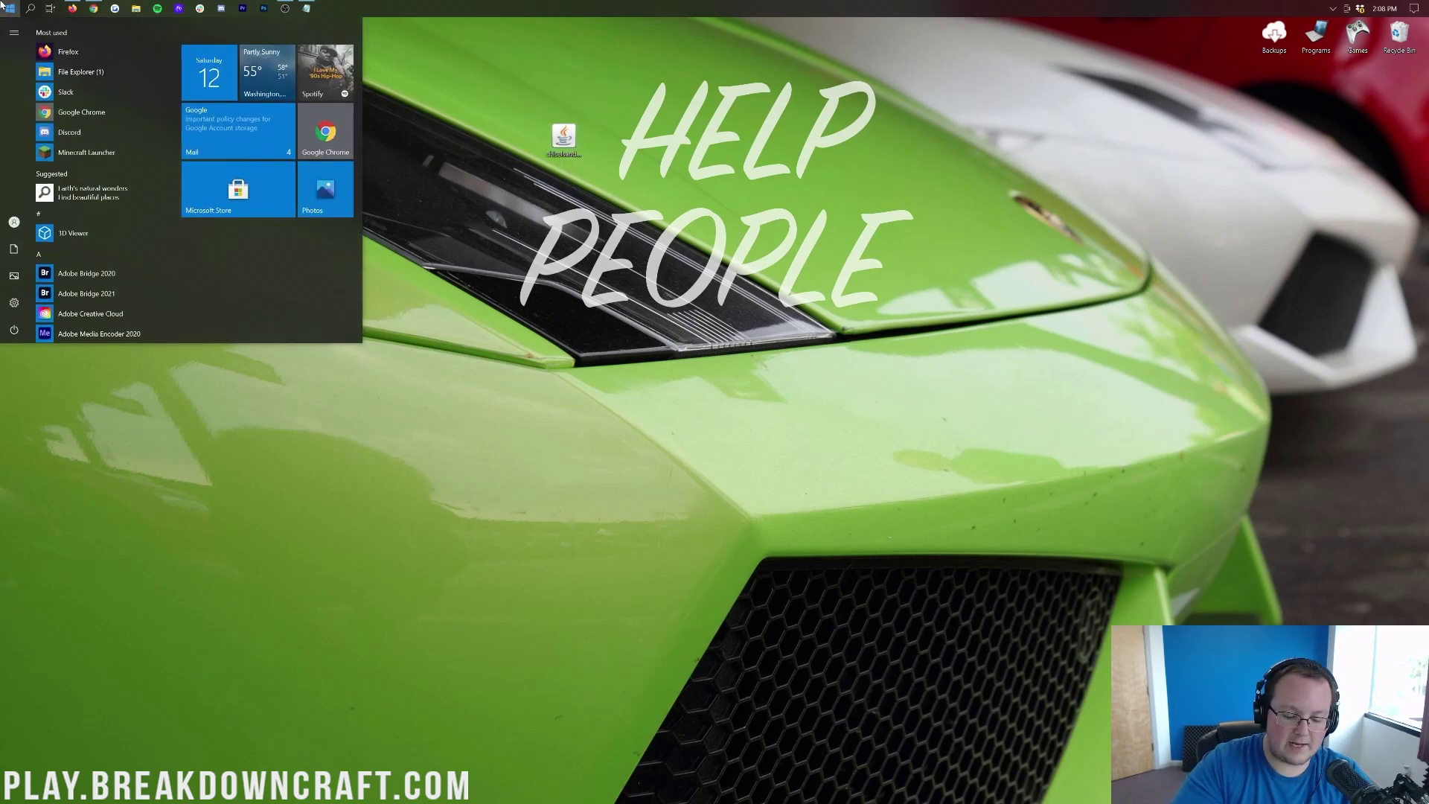
type("mine")
key("Return")
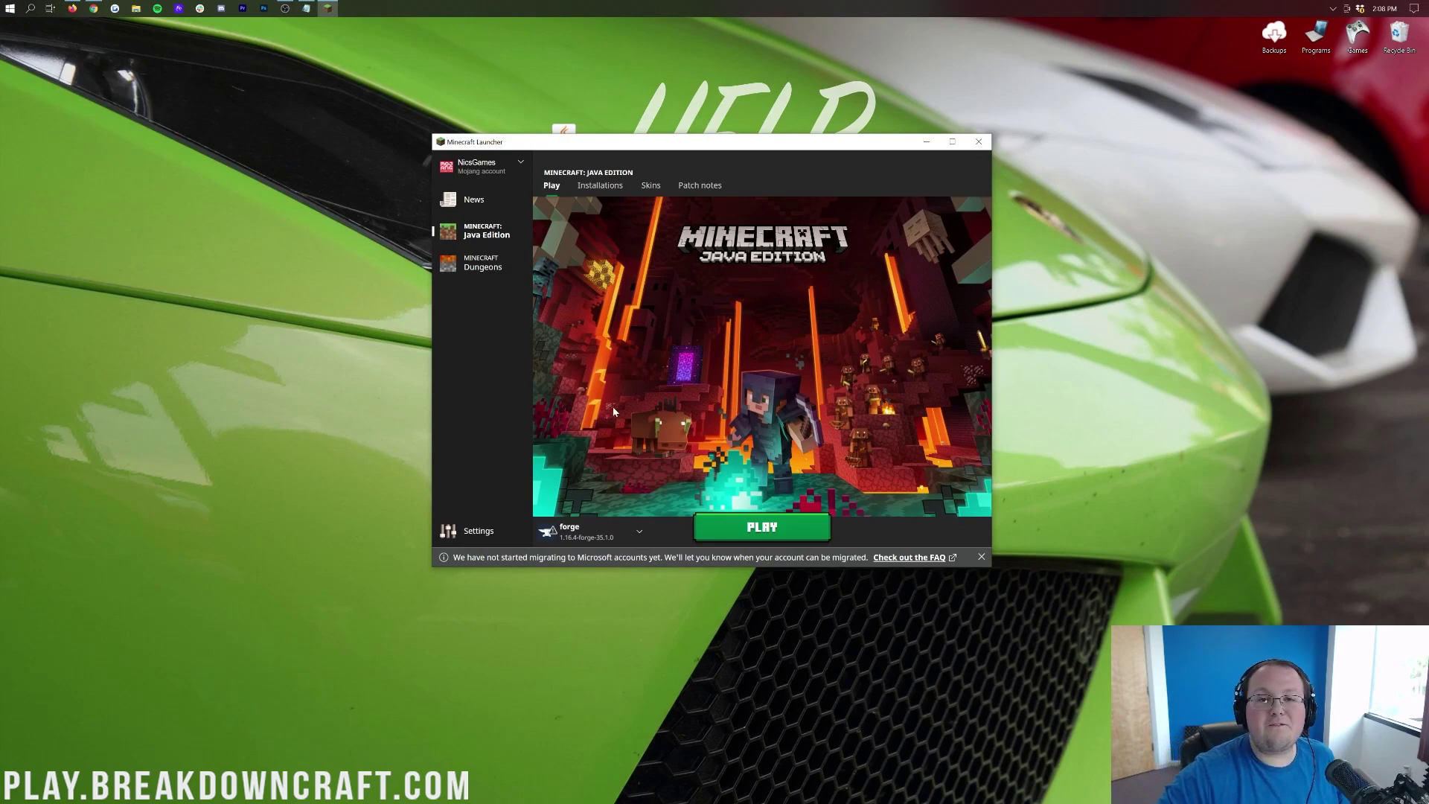
left_click(641, 533)
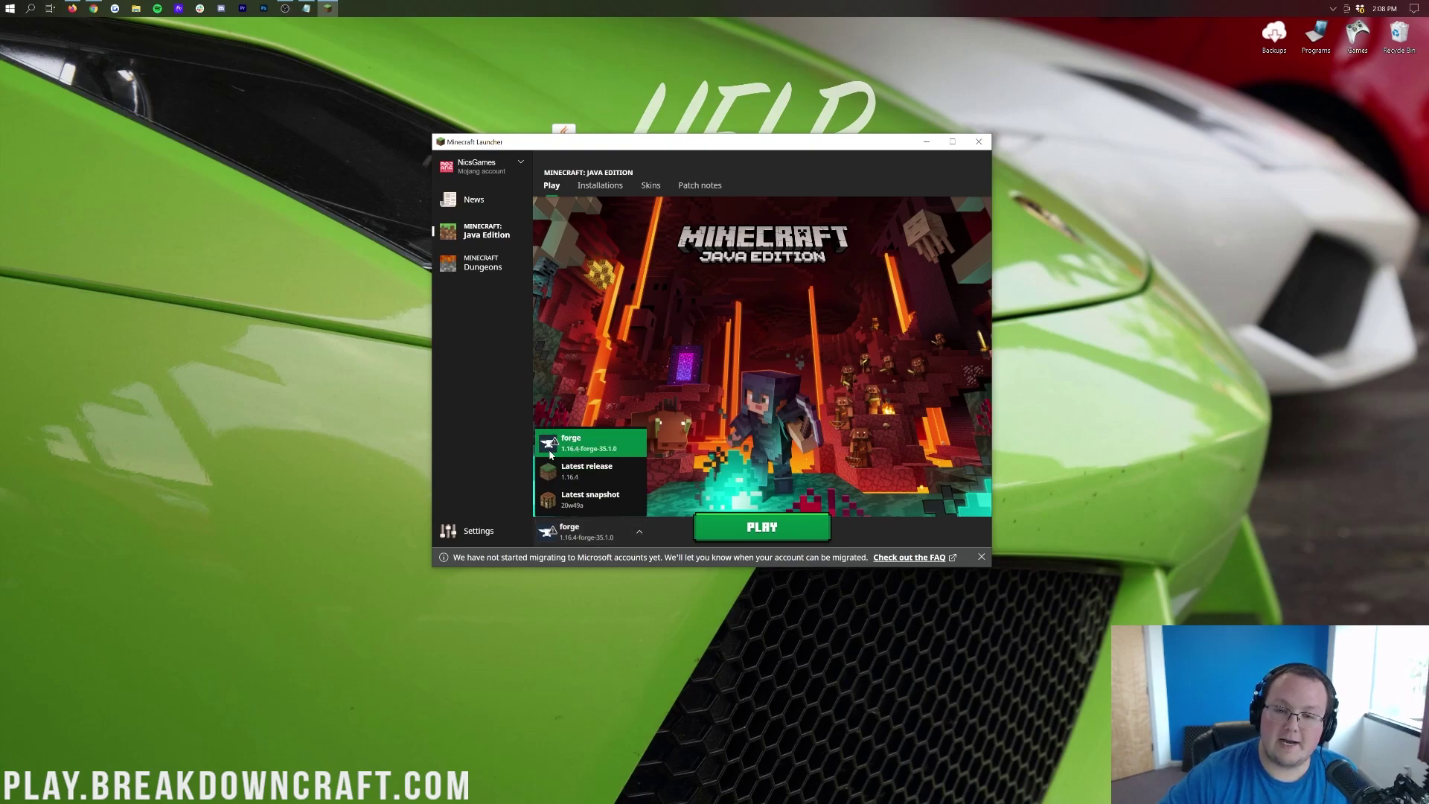
left_click(587, 451)
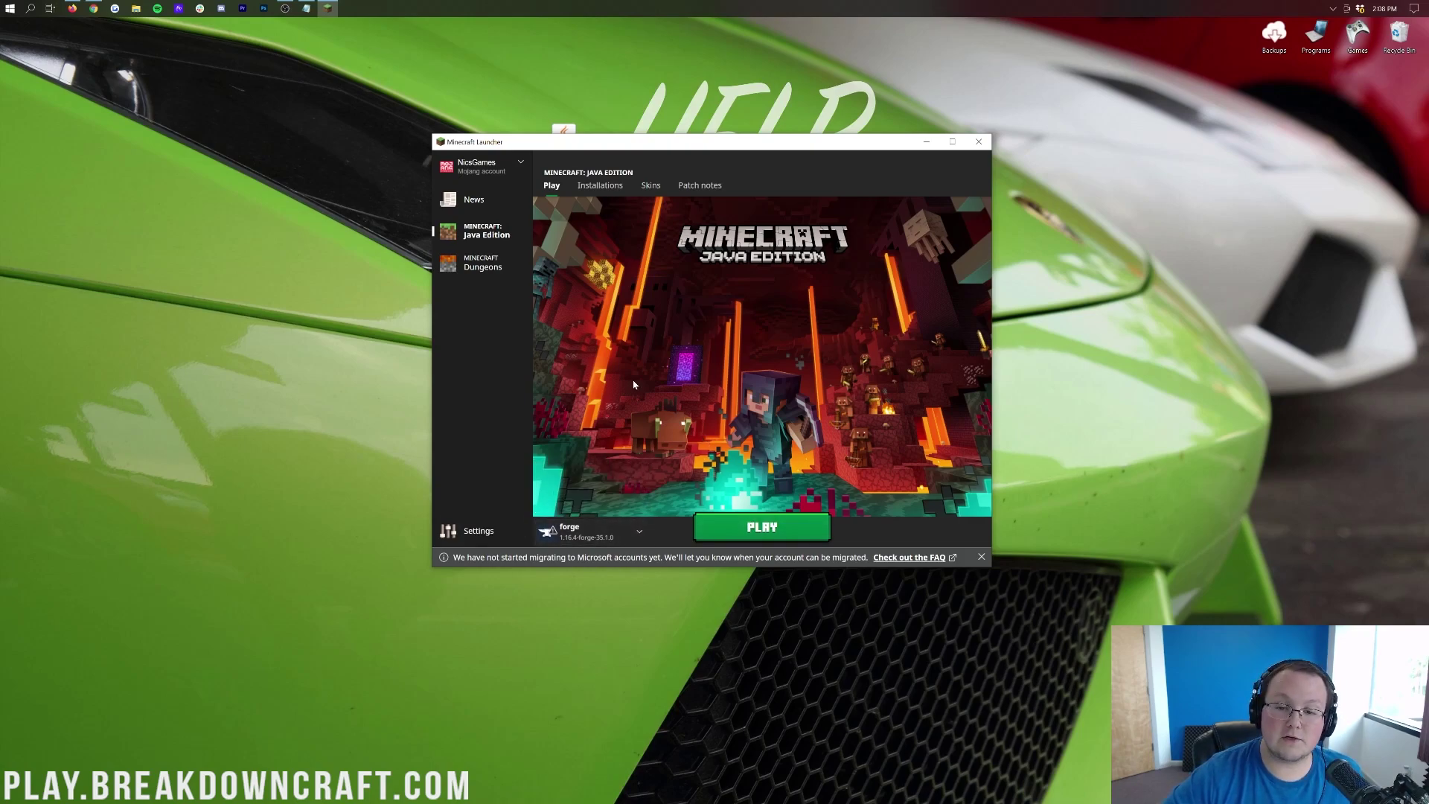
mouse_move(575, 547)
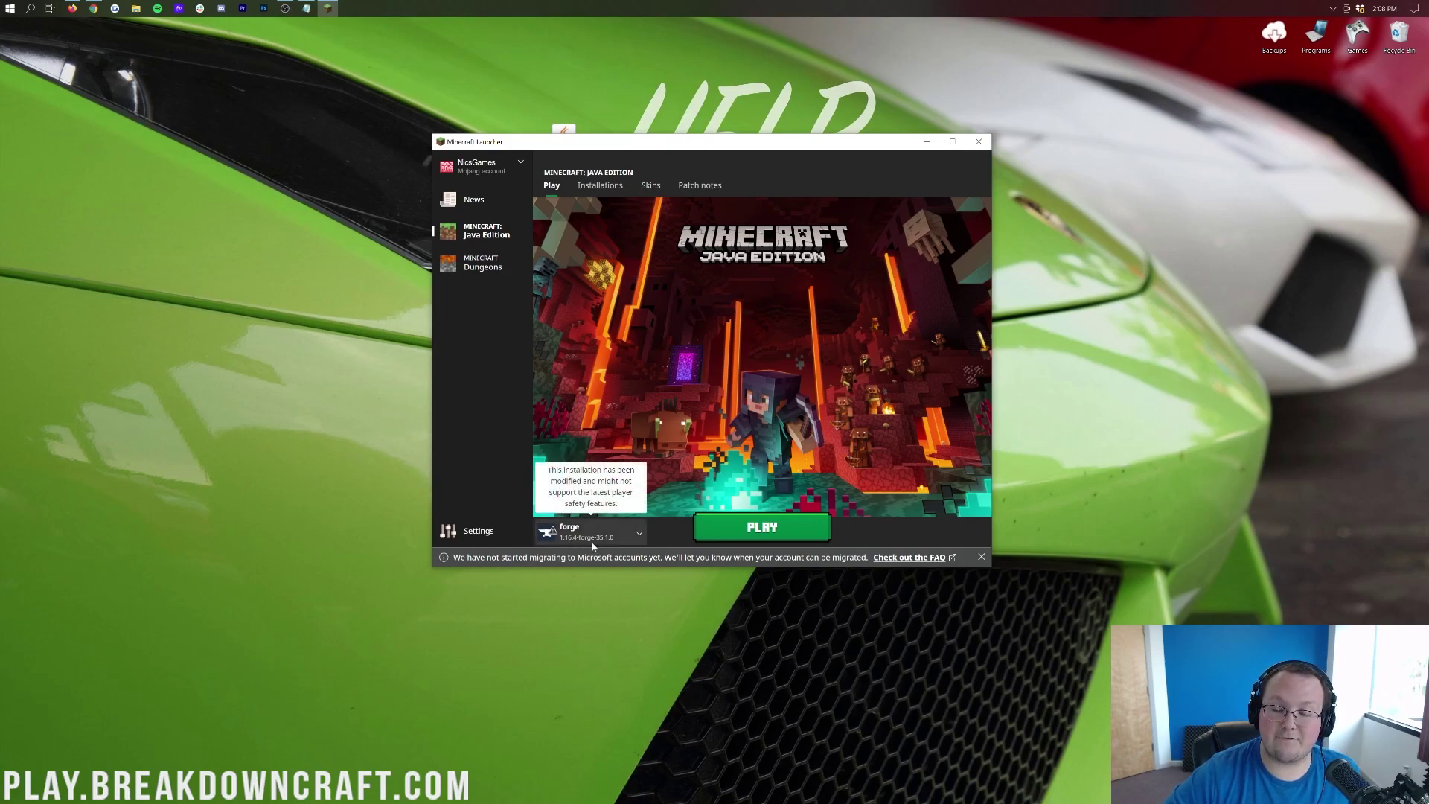
Start a new Java Edition installation named Play.BreakdownCraft.com using version release 1.16.4-forge-35.1.0.
left_click(600, 186)
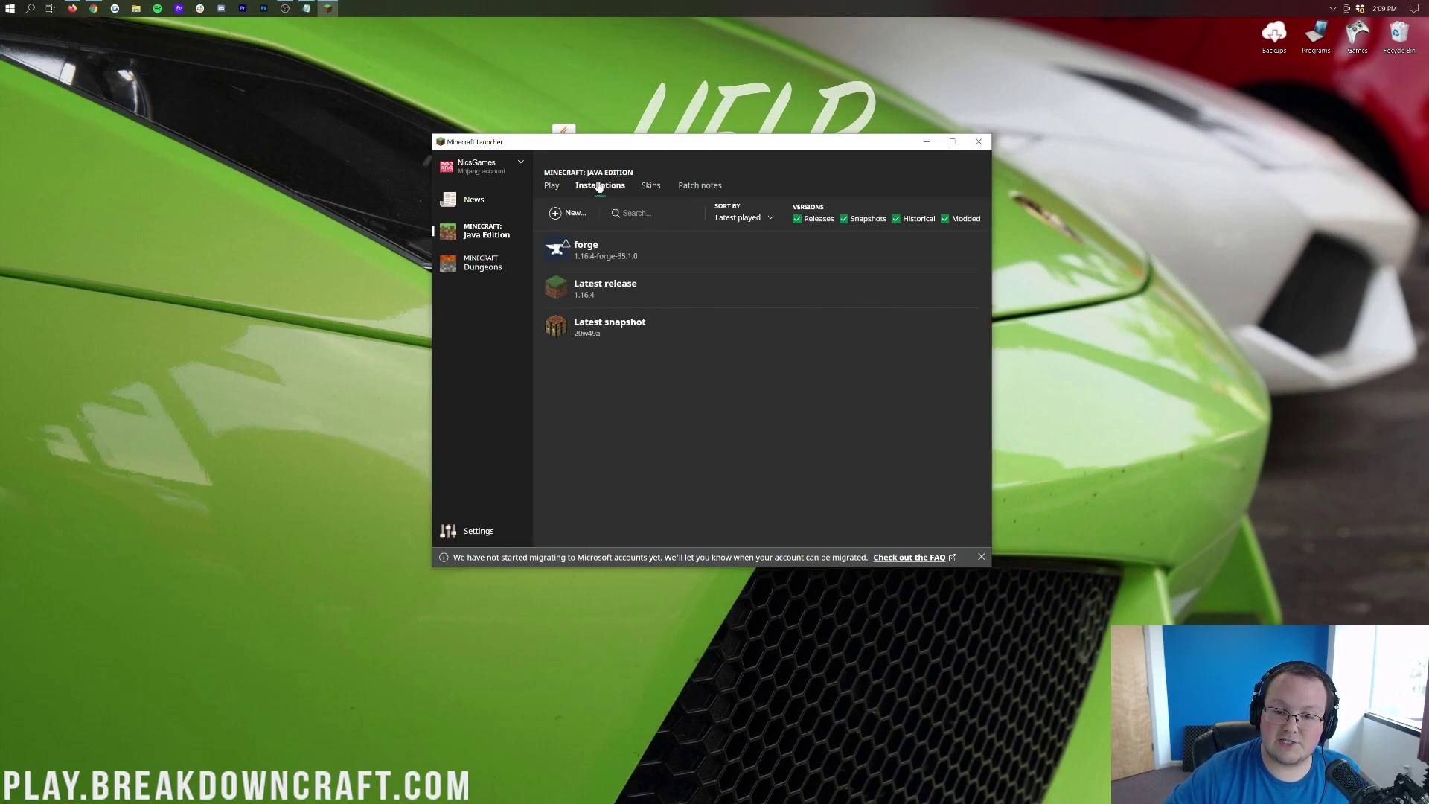
left_click(559, 215)
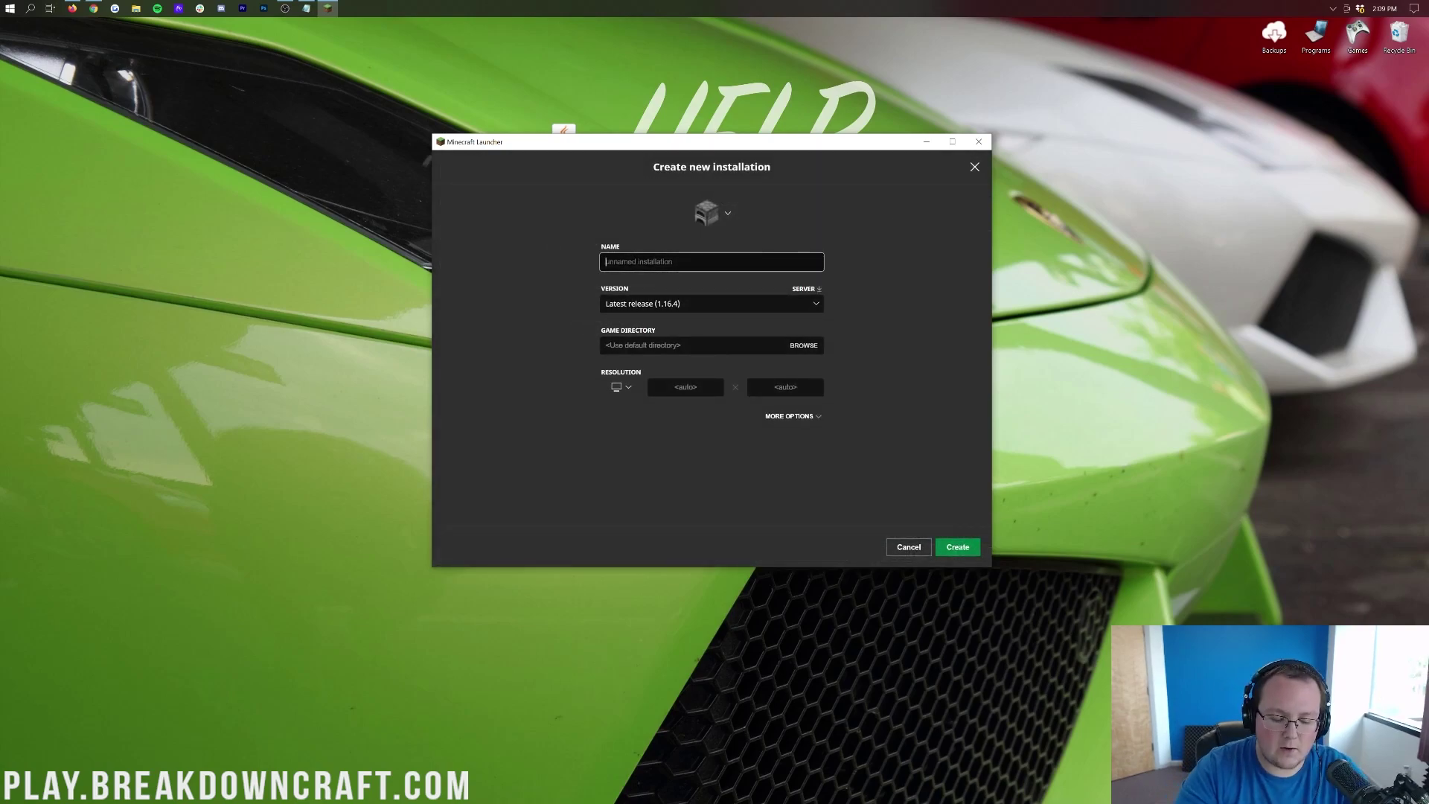
type("Play.BreakdownC")
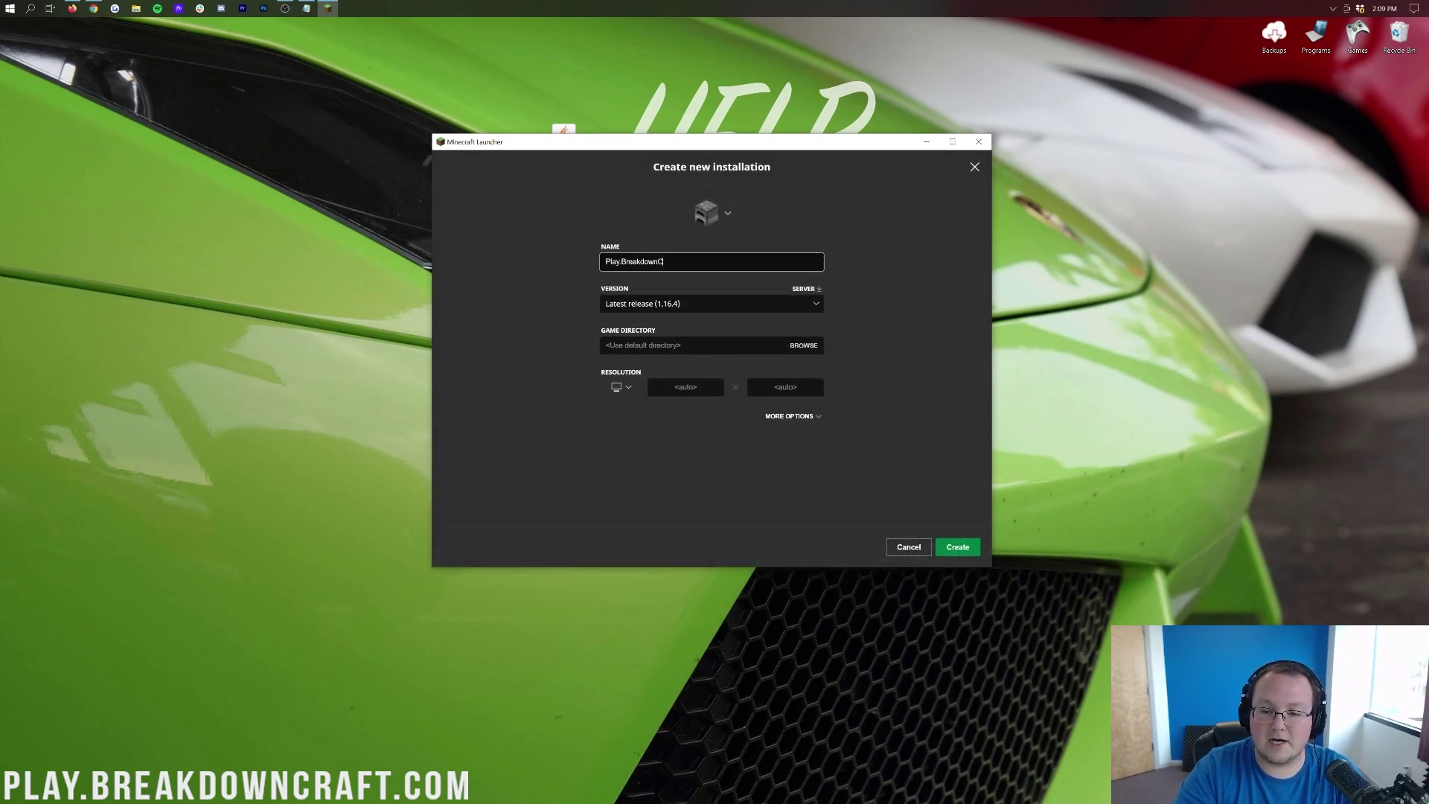
type("raft.com")
key("ctrl+a")
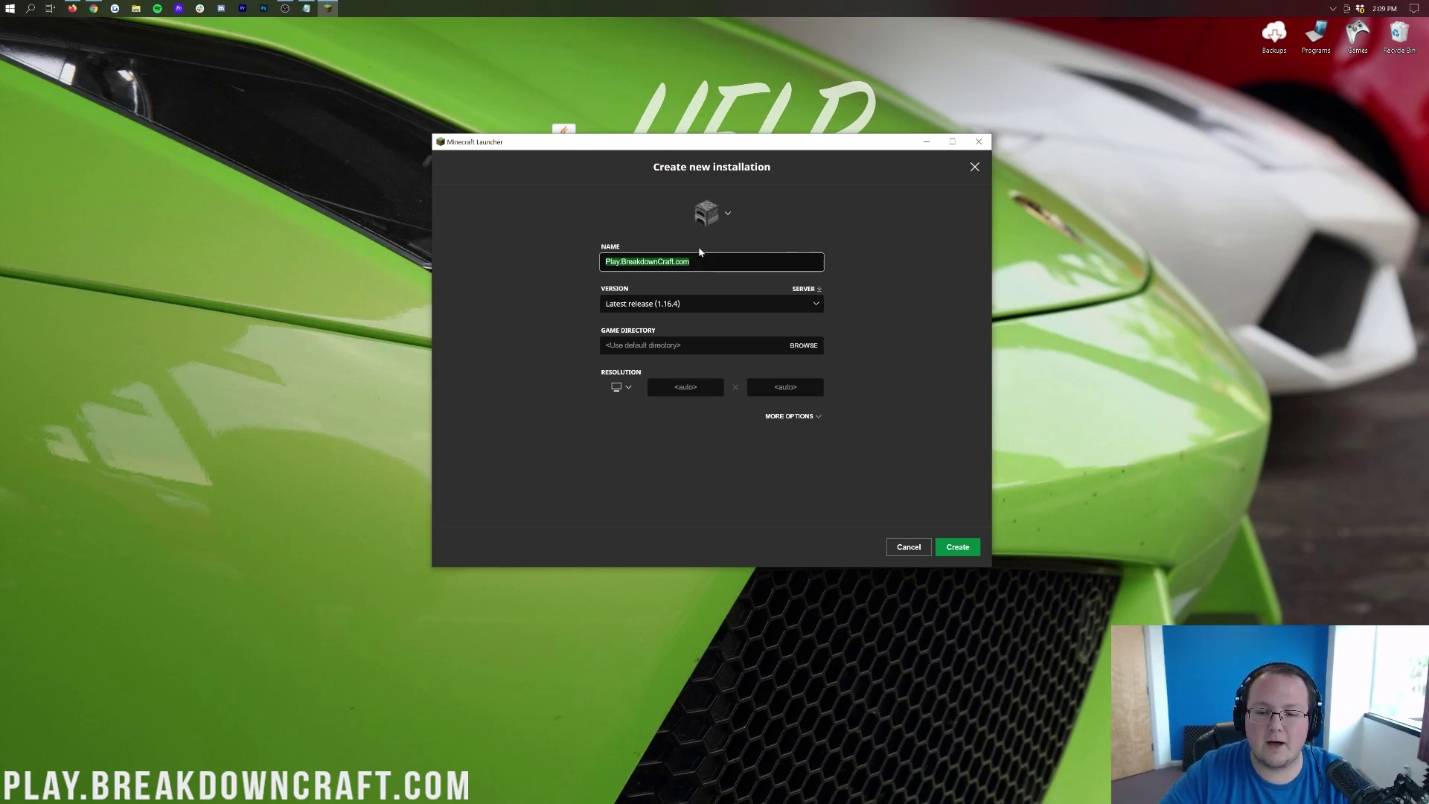
left_click(659, 306)
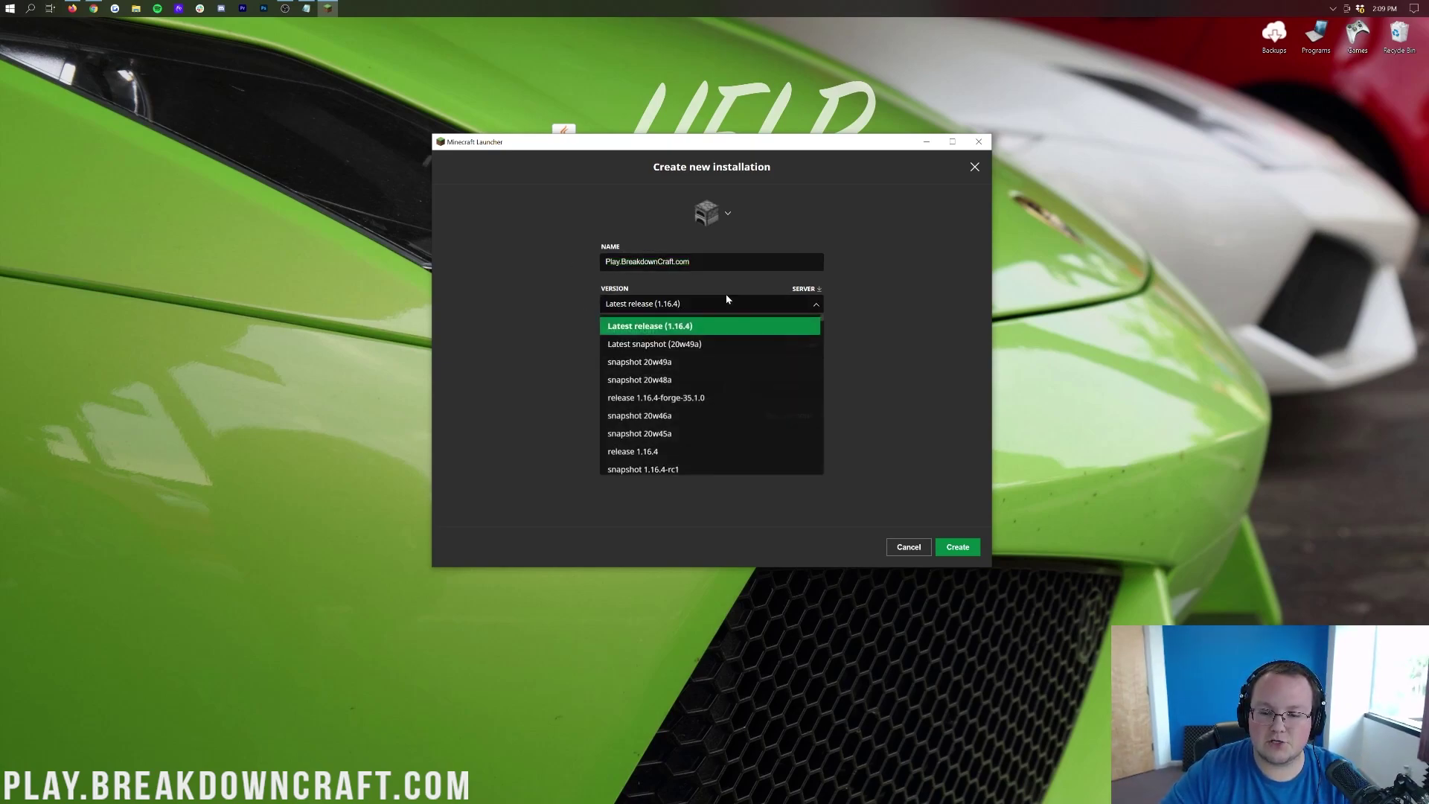
left_click(674, 400)
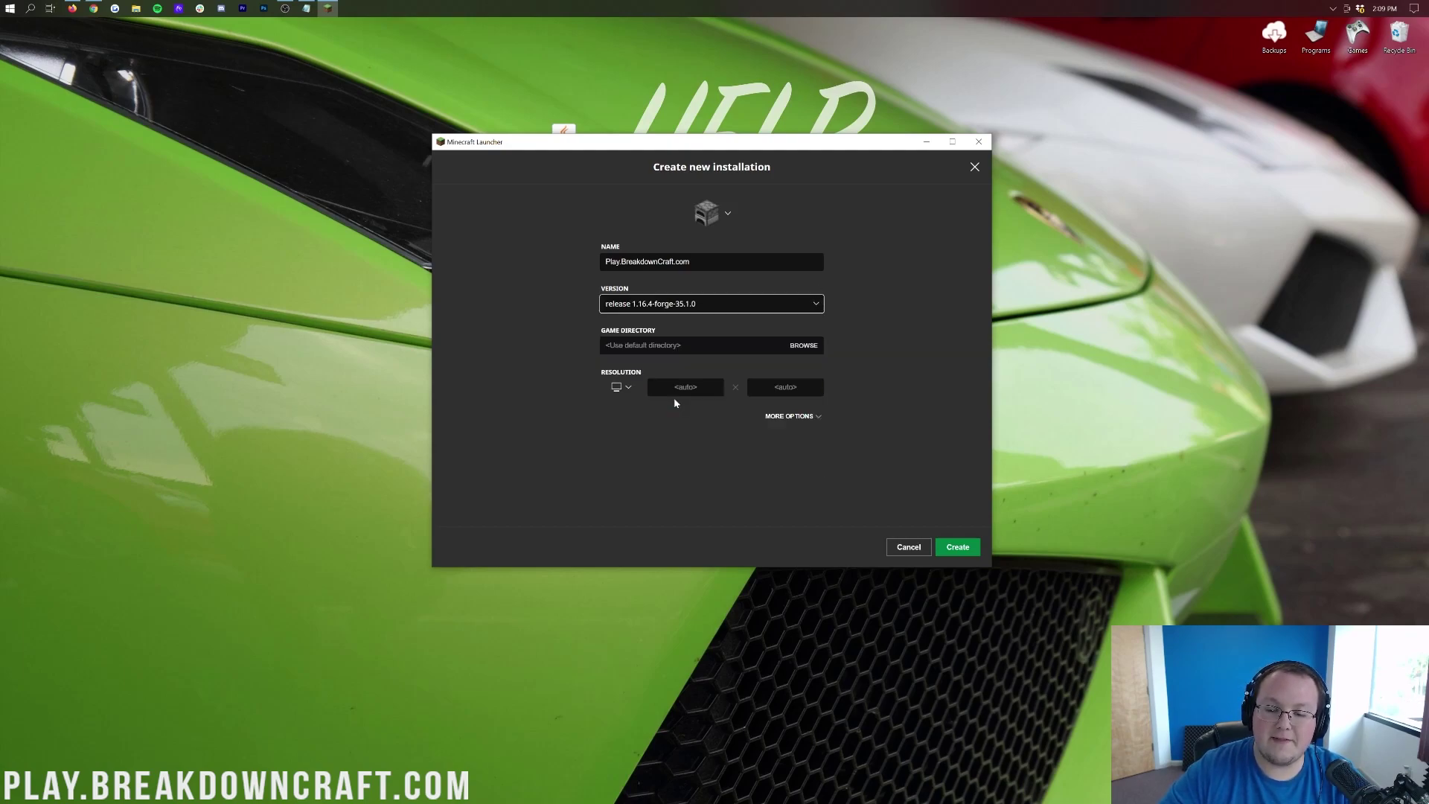
Set the new installation's resolution to 1920 x 1080 and create it with release 1.16.4-forge-35.1.0 still chosen.
left_click(619, 388)
left_click(617, 347)
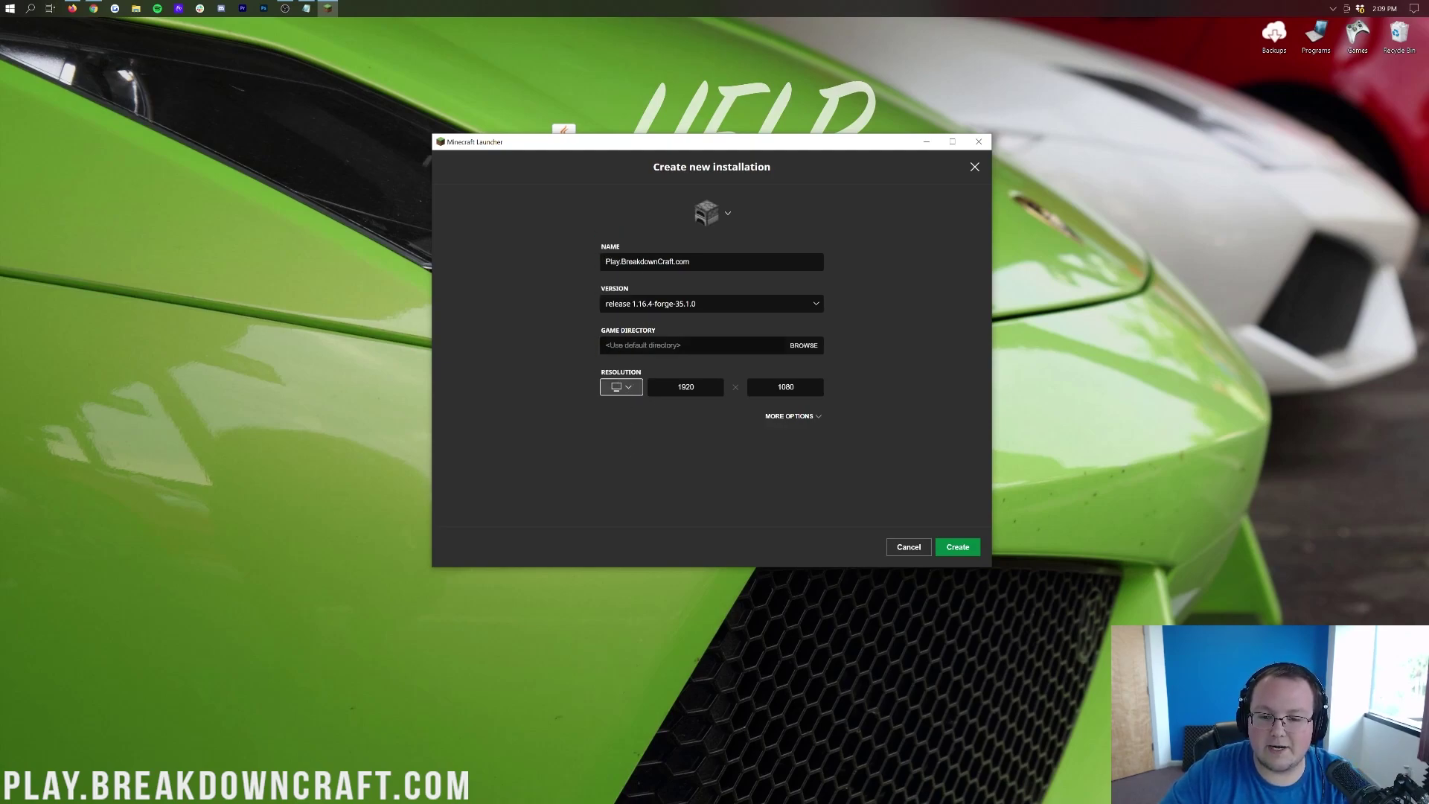
left_click(707, 304)
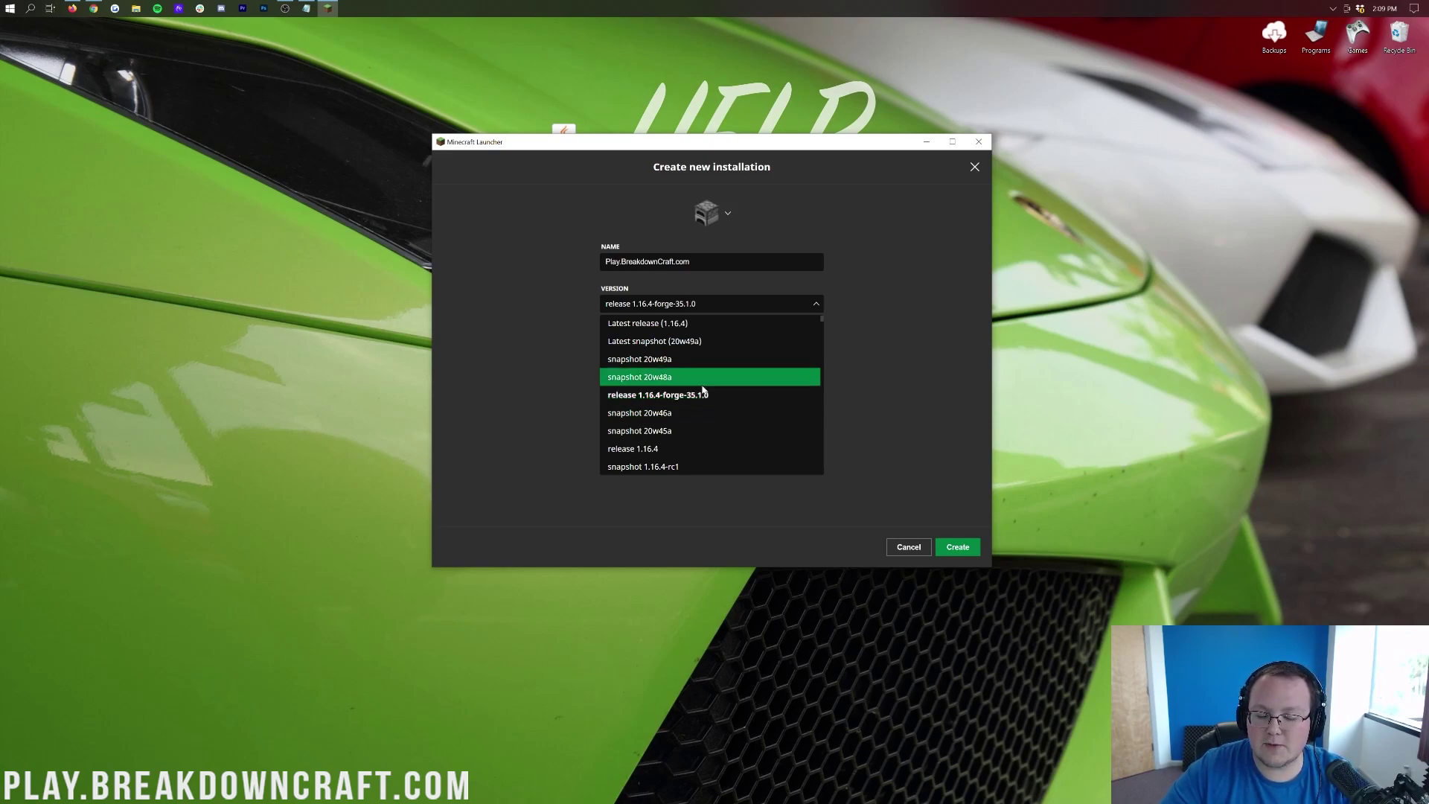
scroll(703, 391, "down", 15)
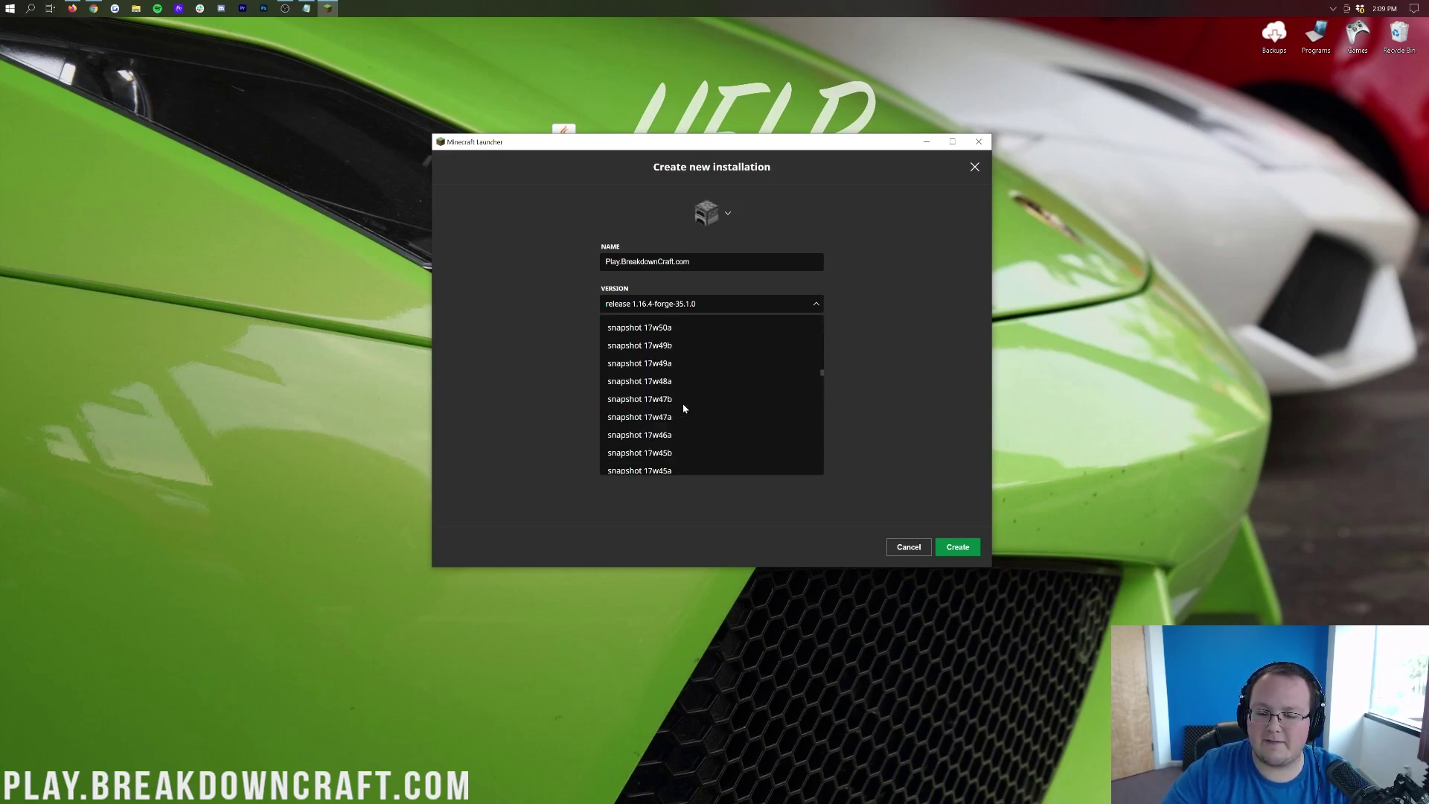
scroll(680, 414, "up", 15)
left_click(661, 400)
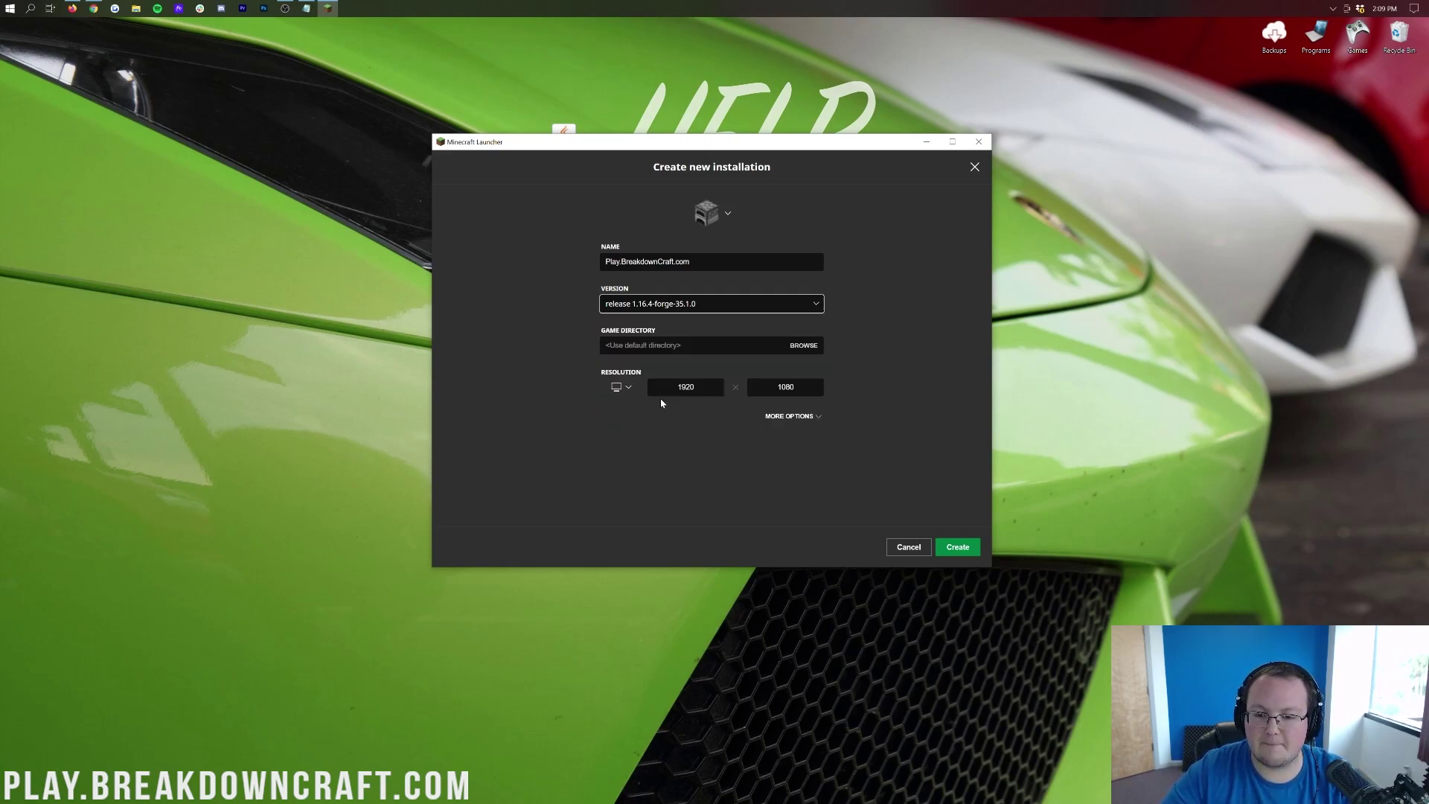
left_click(971, 547)
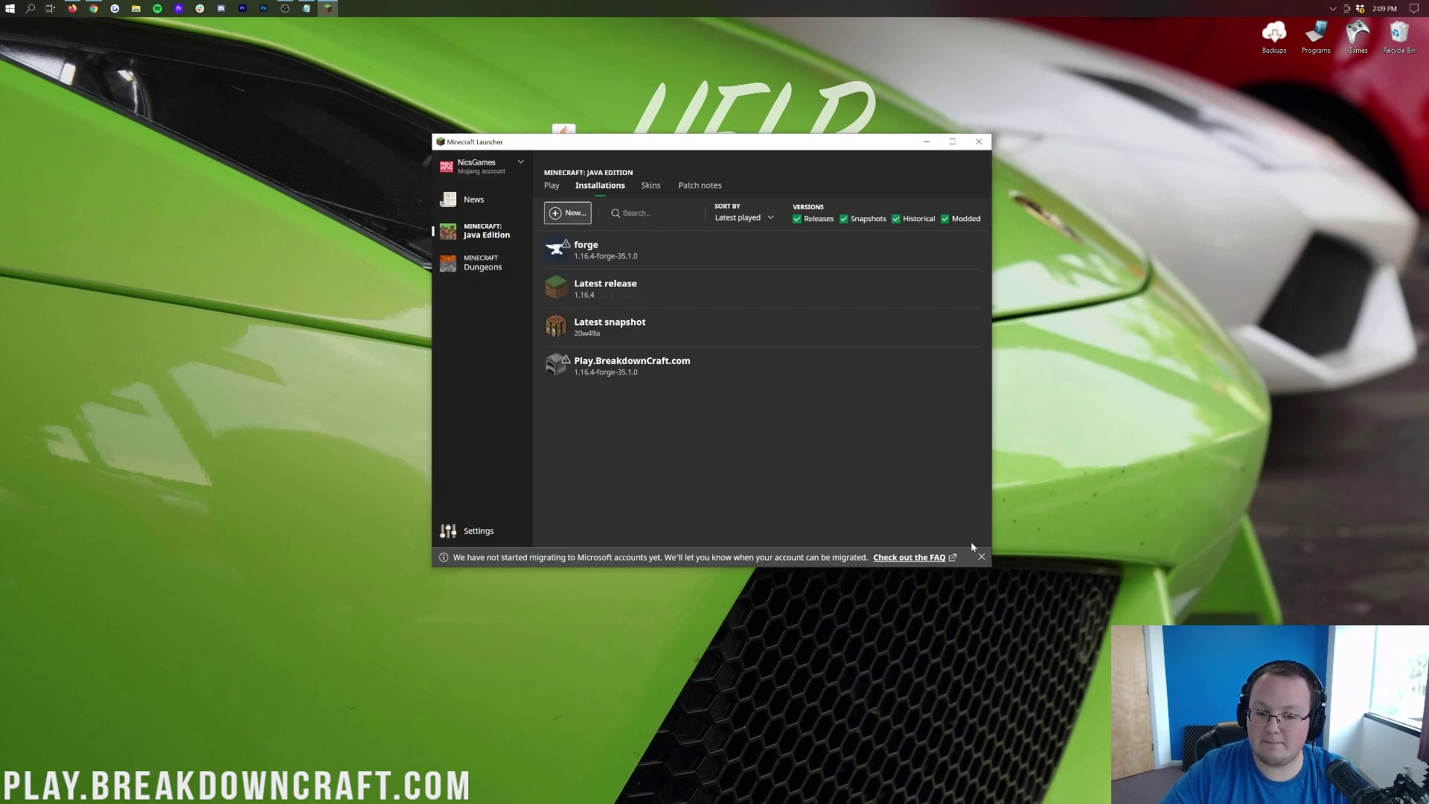
Hide the modded versions in the installations list and show them again.
mouse_move(588, 366)
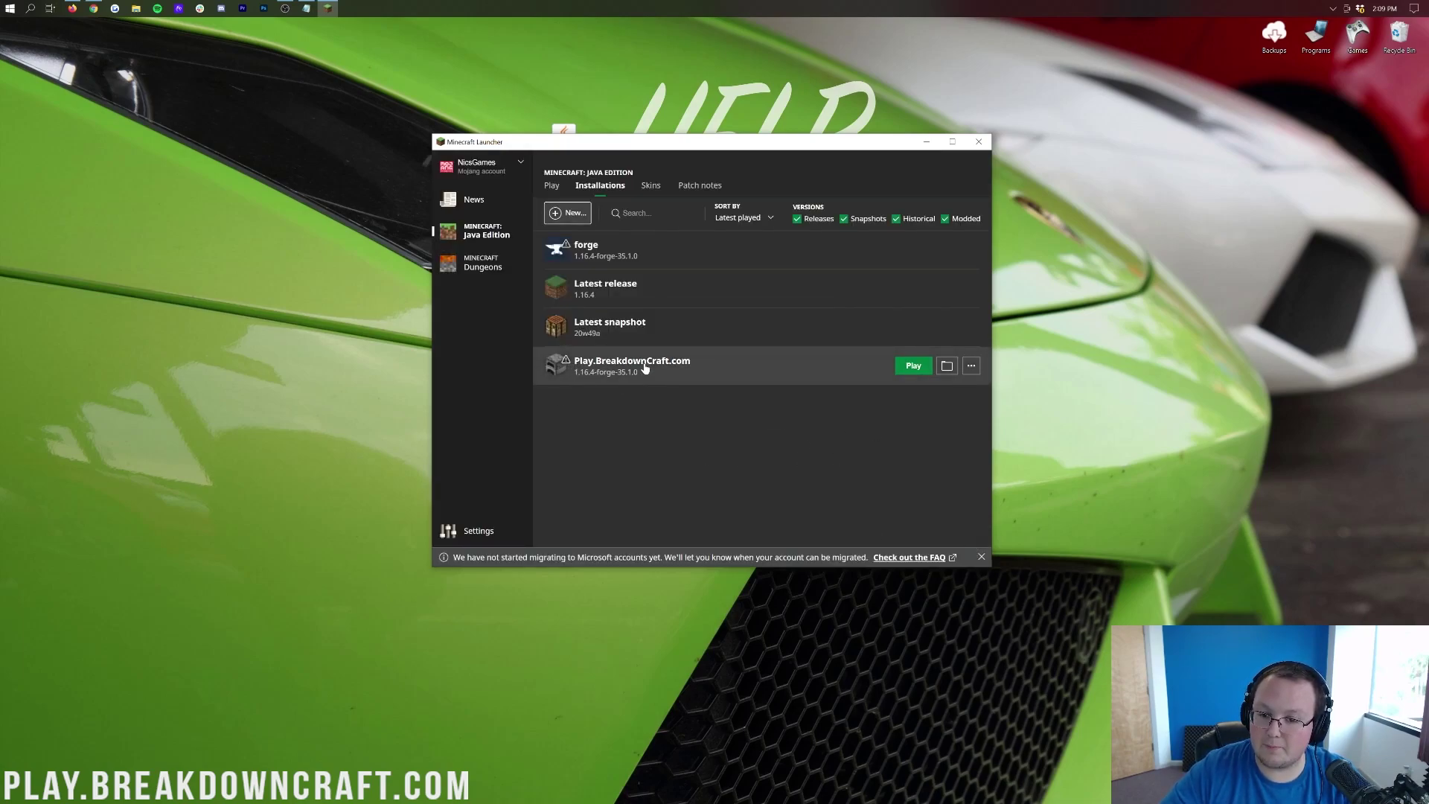
left_click(946, 220)
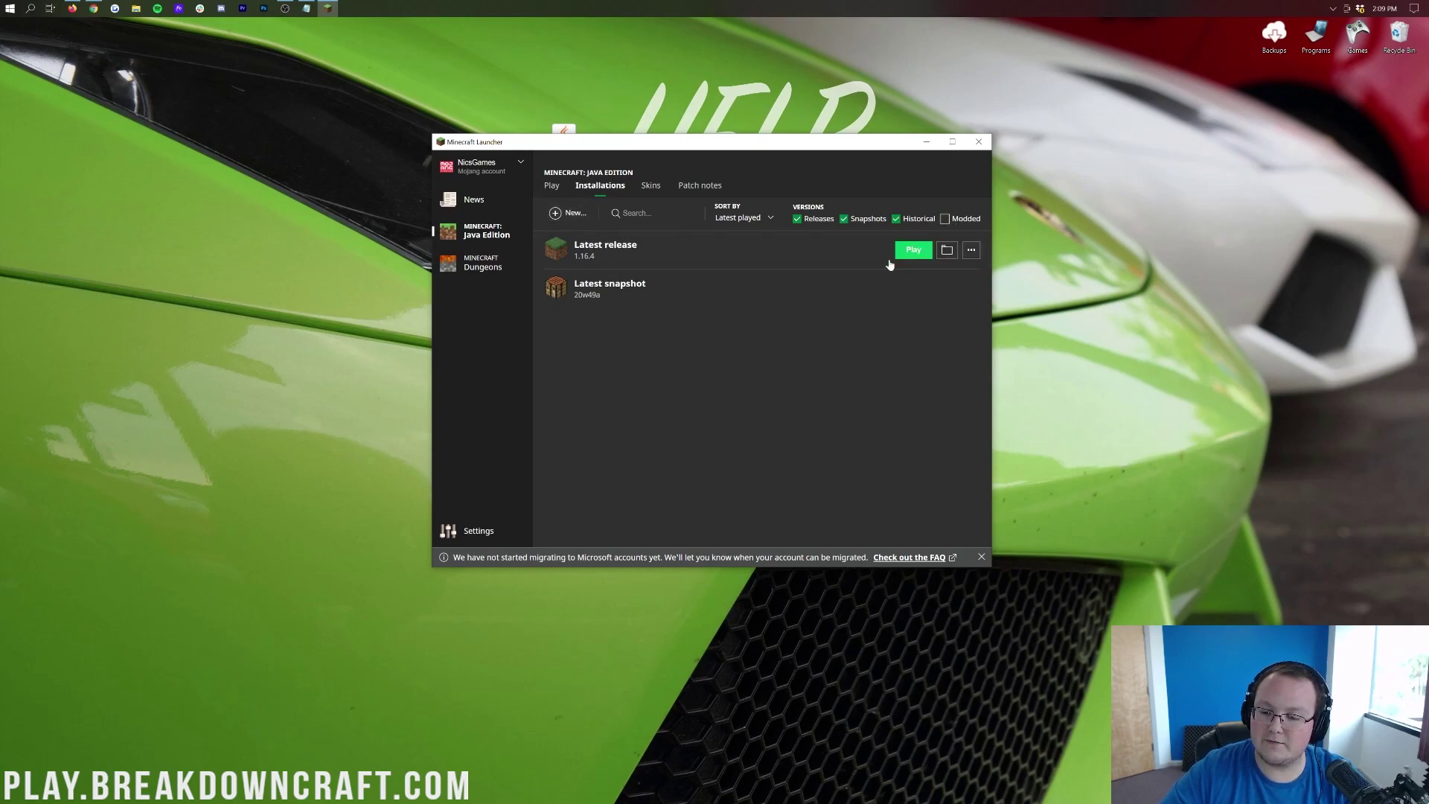
left_click(946, 220)
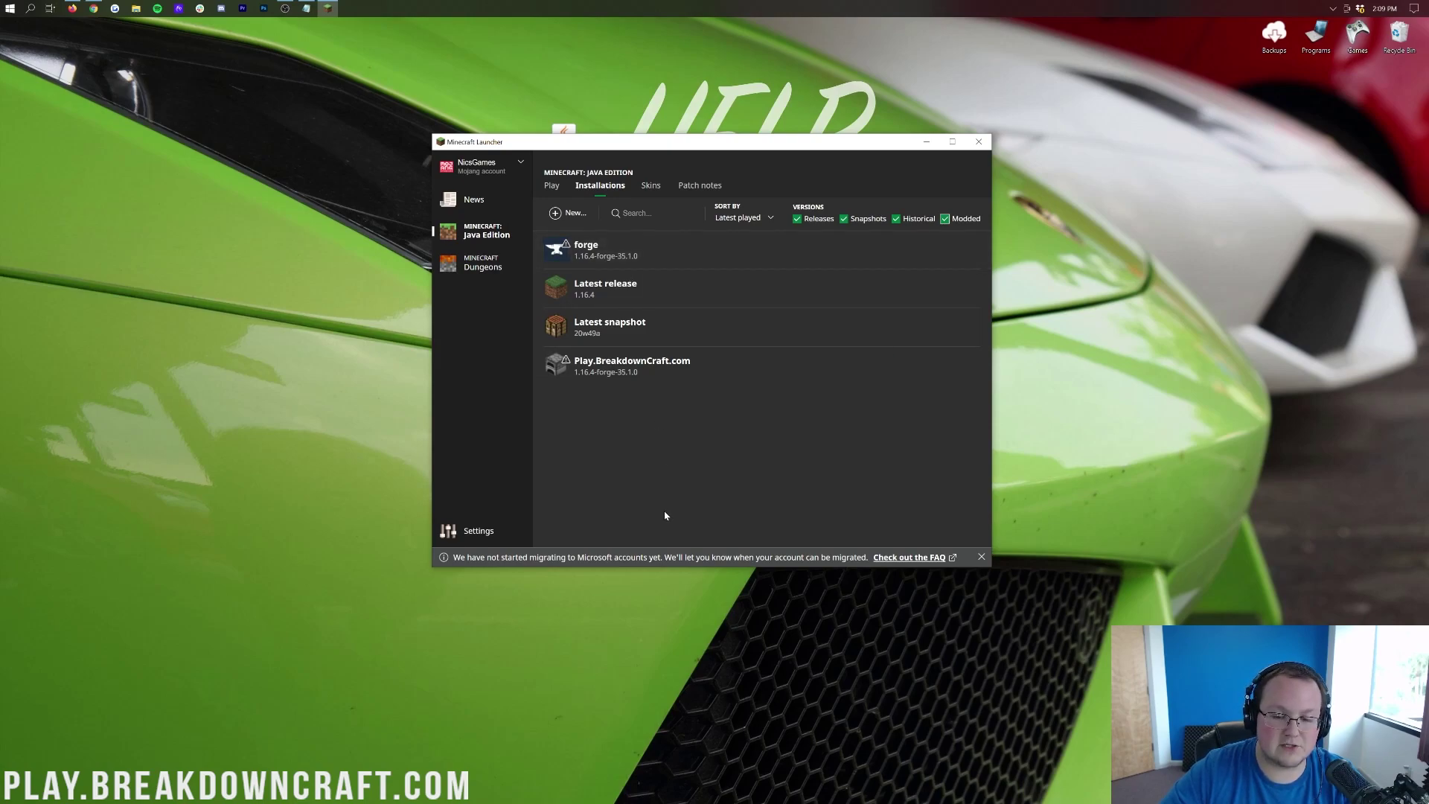
Launch the Play.BreakdownCraft.com installation, accepting the modified-installation risks without further warnings, and open the game's mods list.
mouse_move(618, 372)
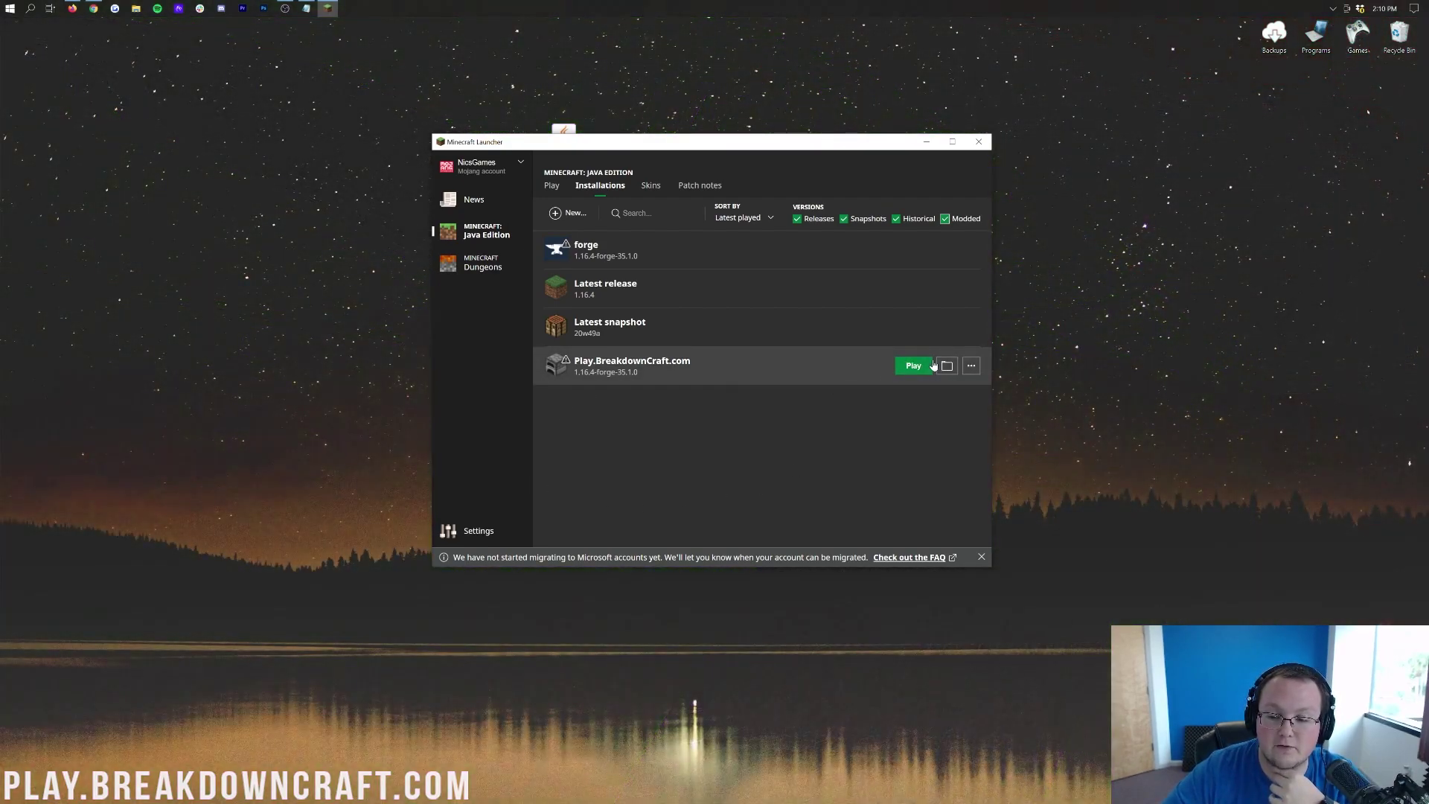
left_click(928, 367)
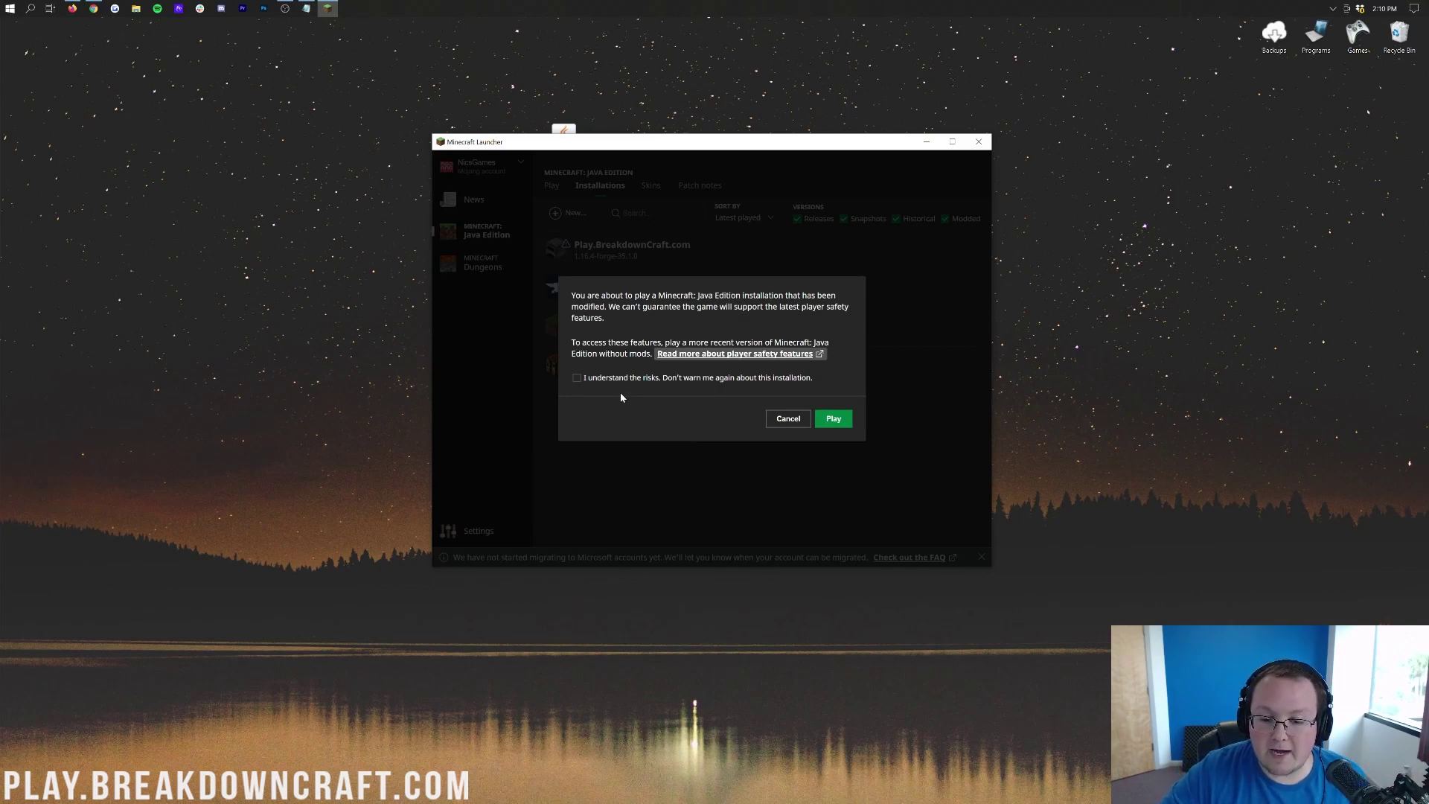
left_click(577, 379)
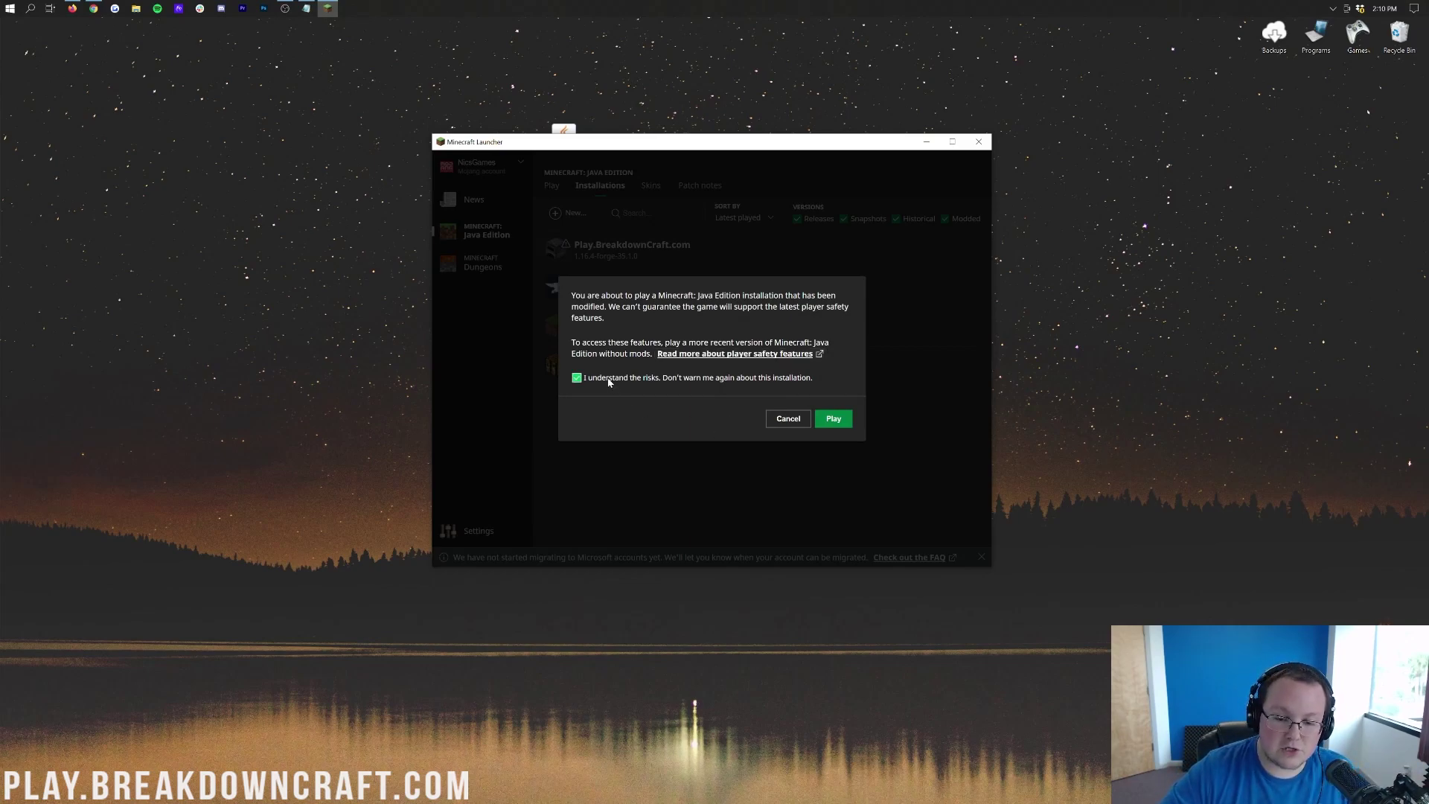
left_click(835, 421)
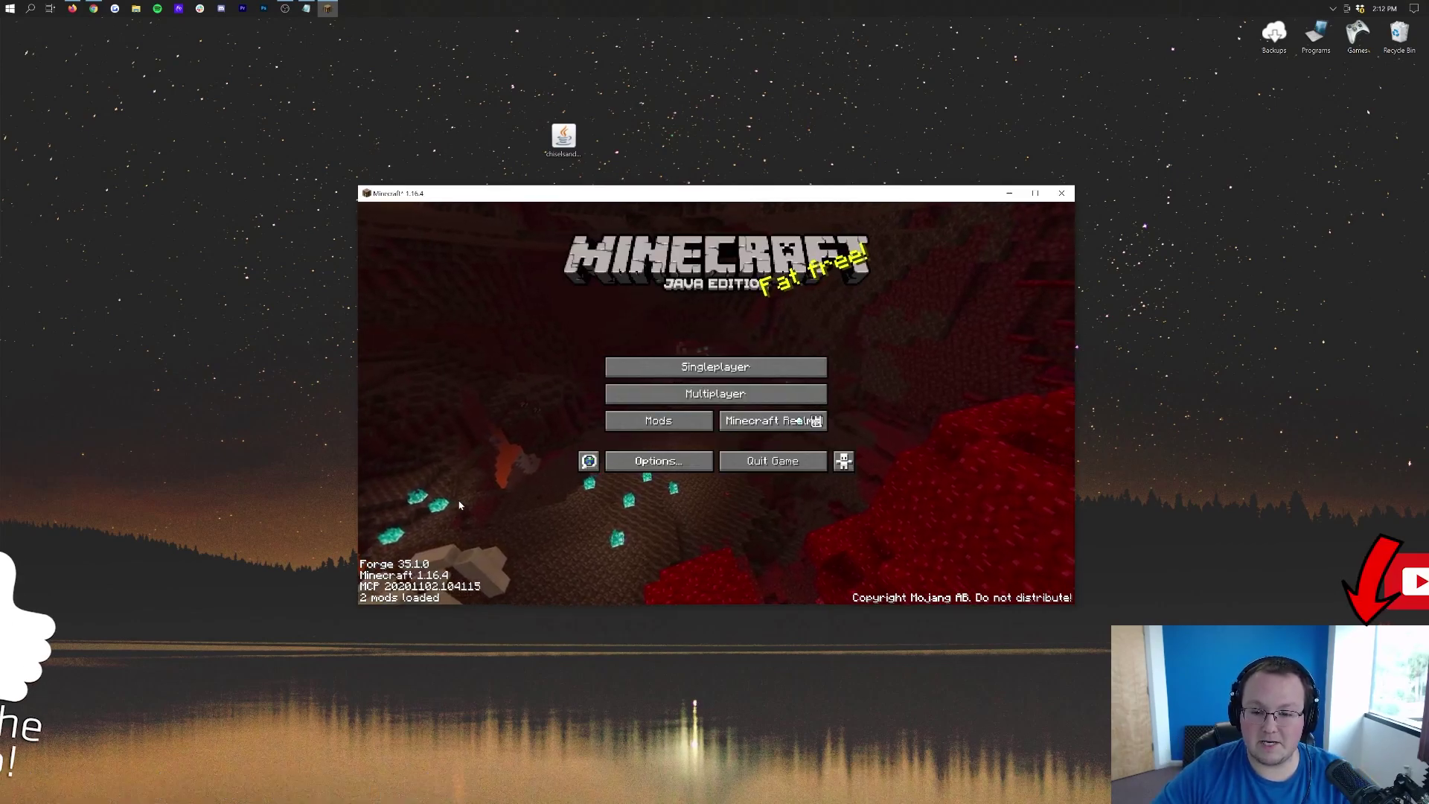
left_click(651, 423)
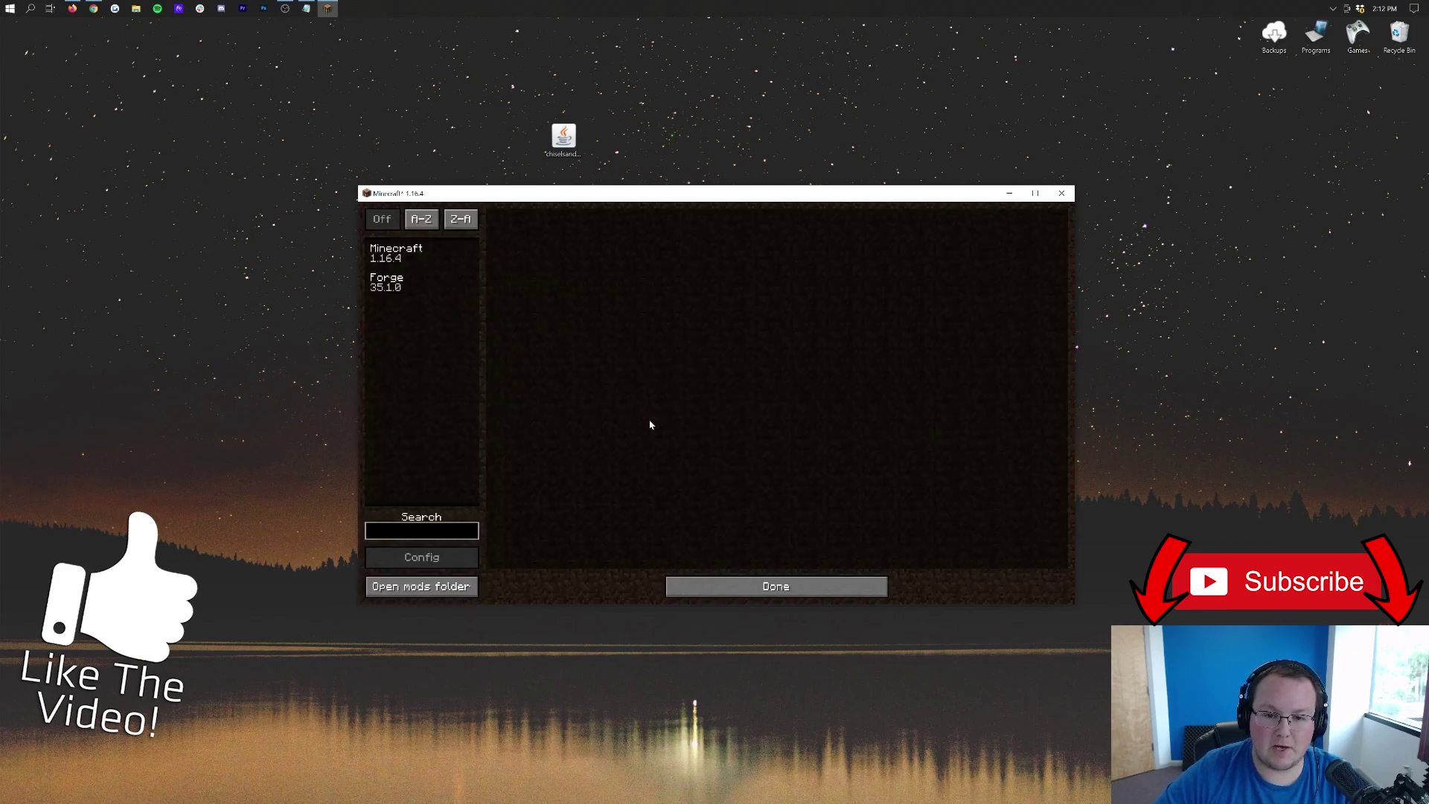
Open the game's mods folder and move the Chisels & Bits jar from the desktop into it.
left_click(424, 587)
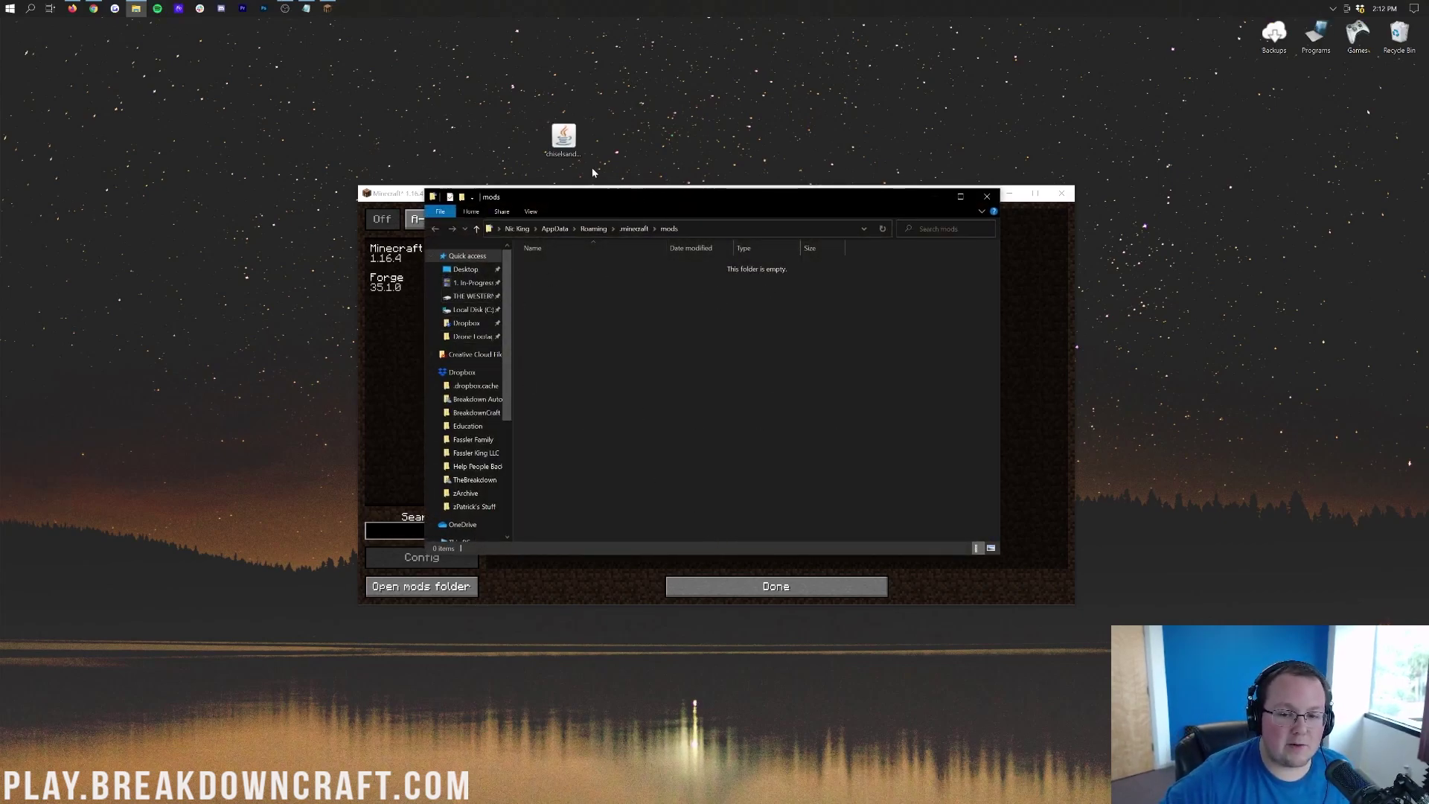
left_click(554, 141)
left_click_drag(554, 142, 569, 486)
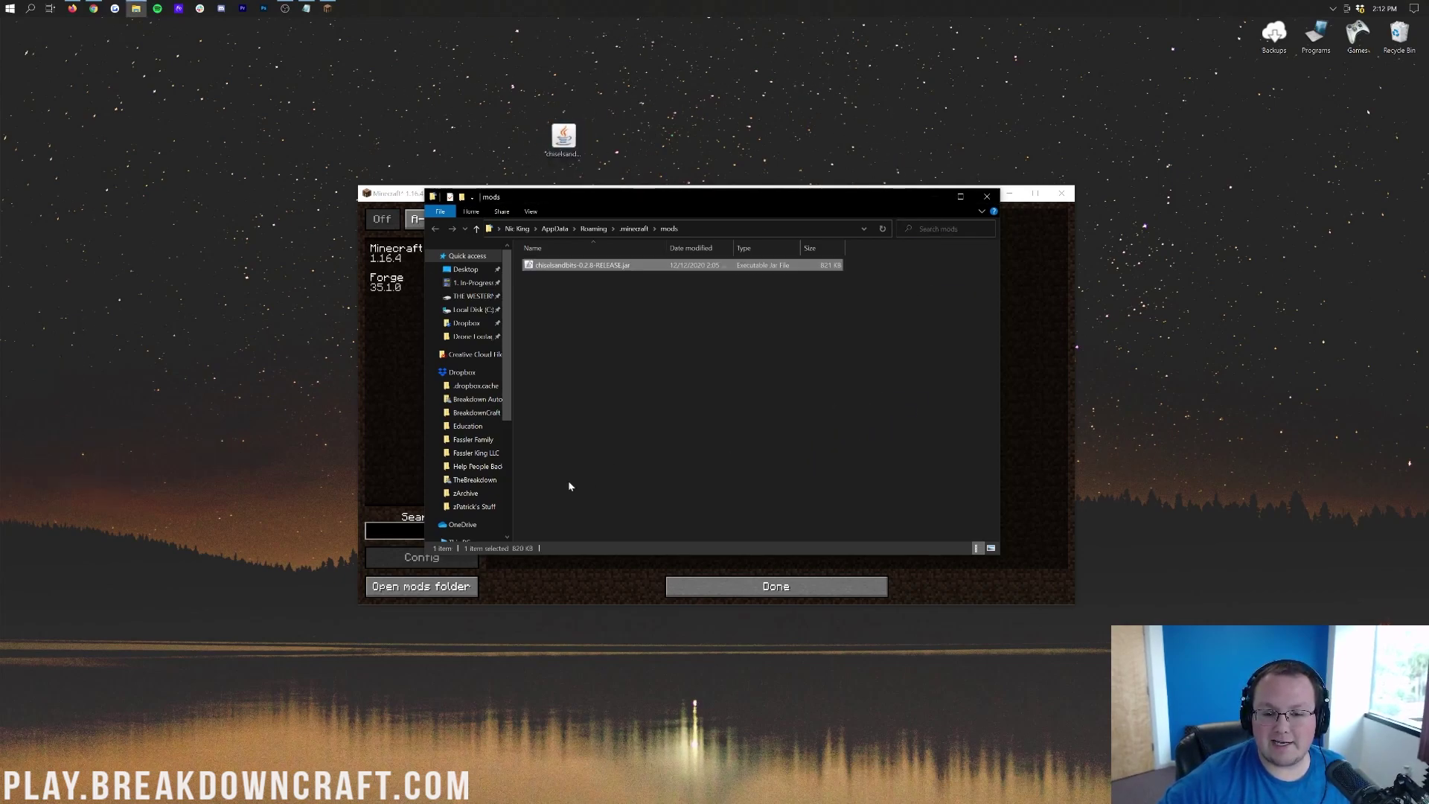
left_click(403, 420)
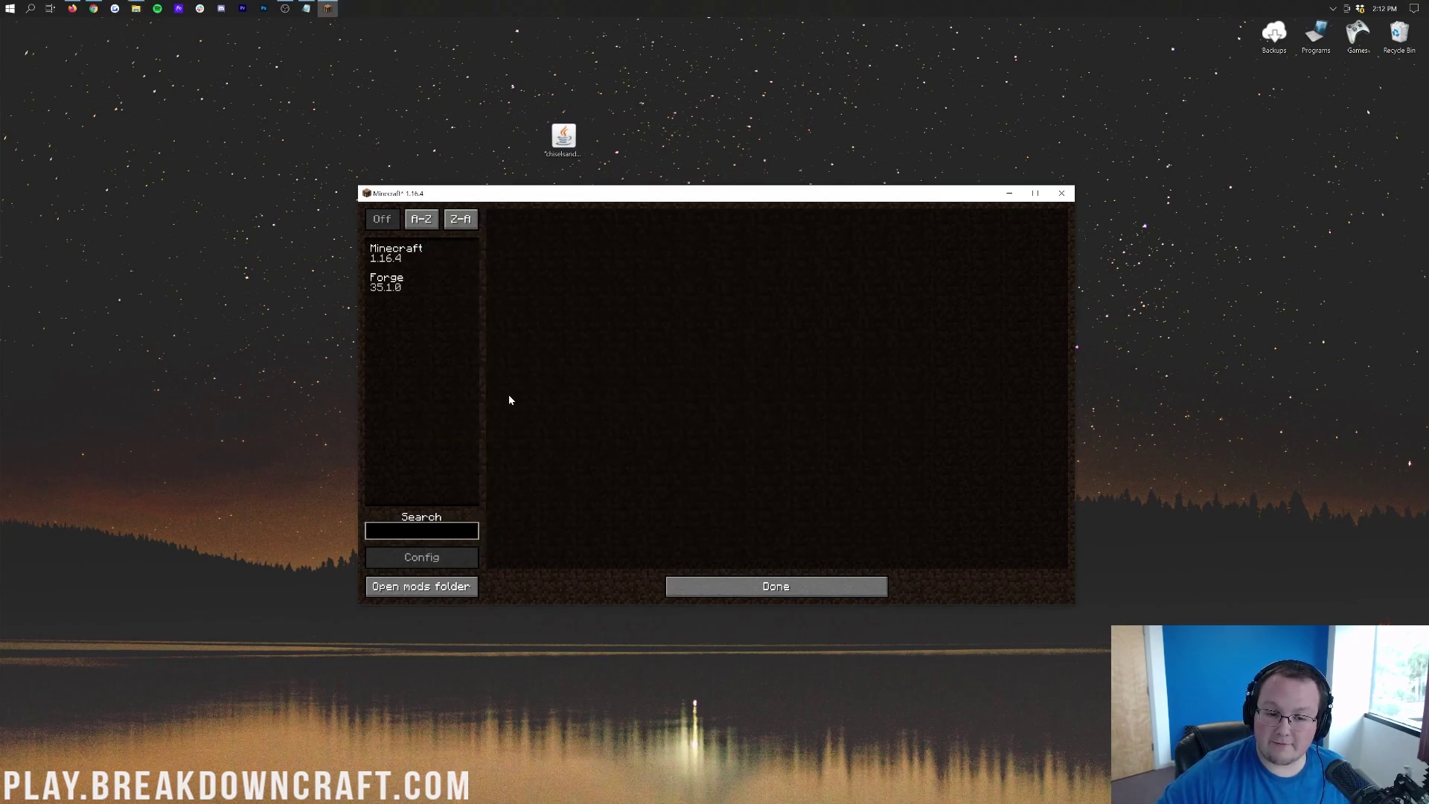
Leave the mods list, quit the game and close the mods folder.
left_click(804, 584)
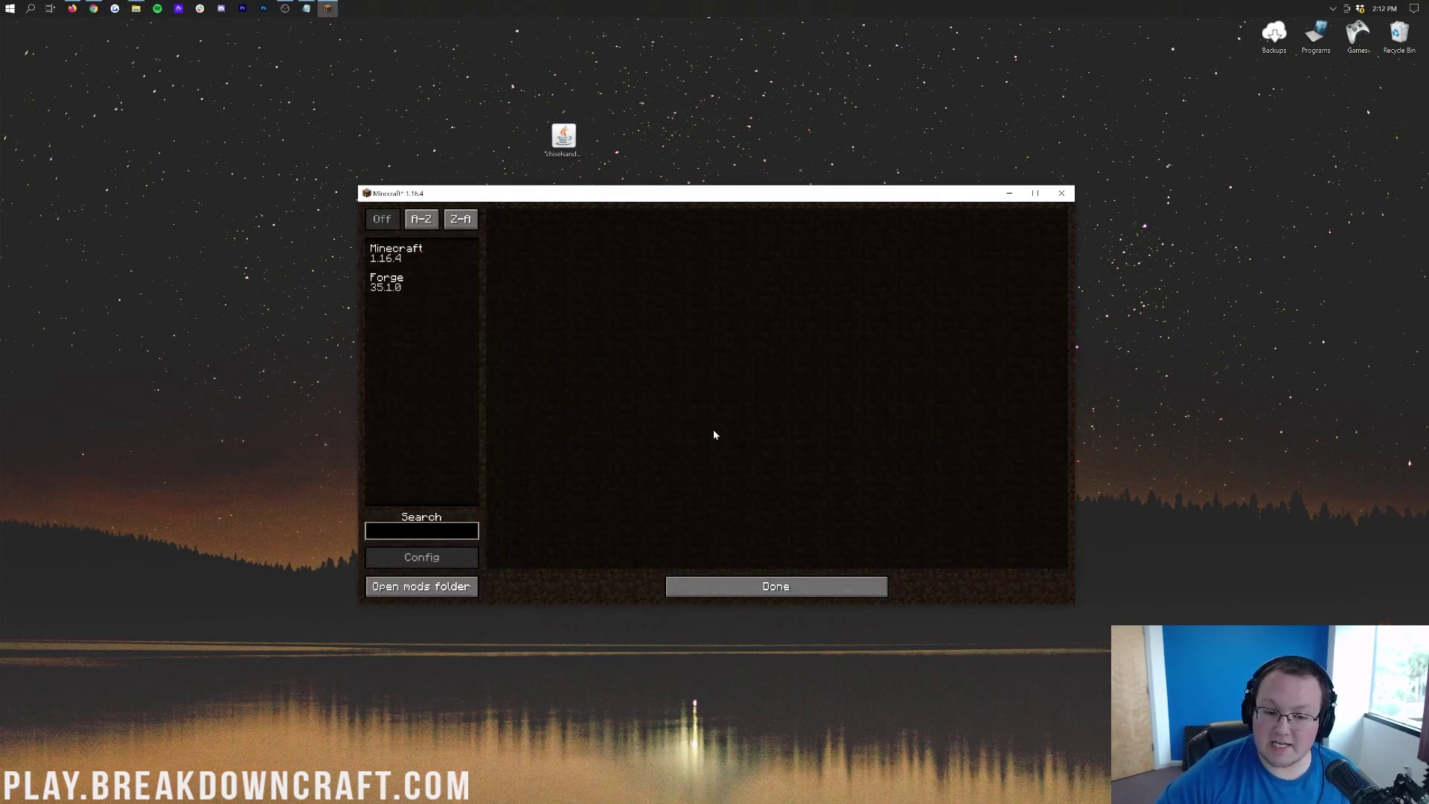
left_click(787, 577)
left_click(774, 461)
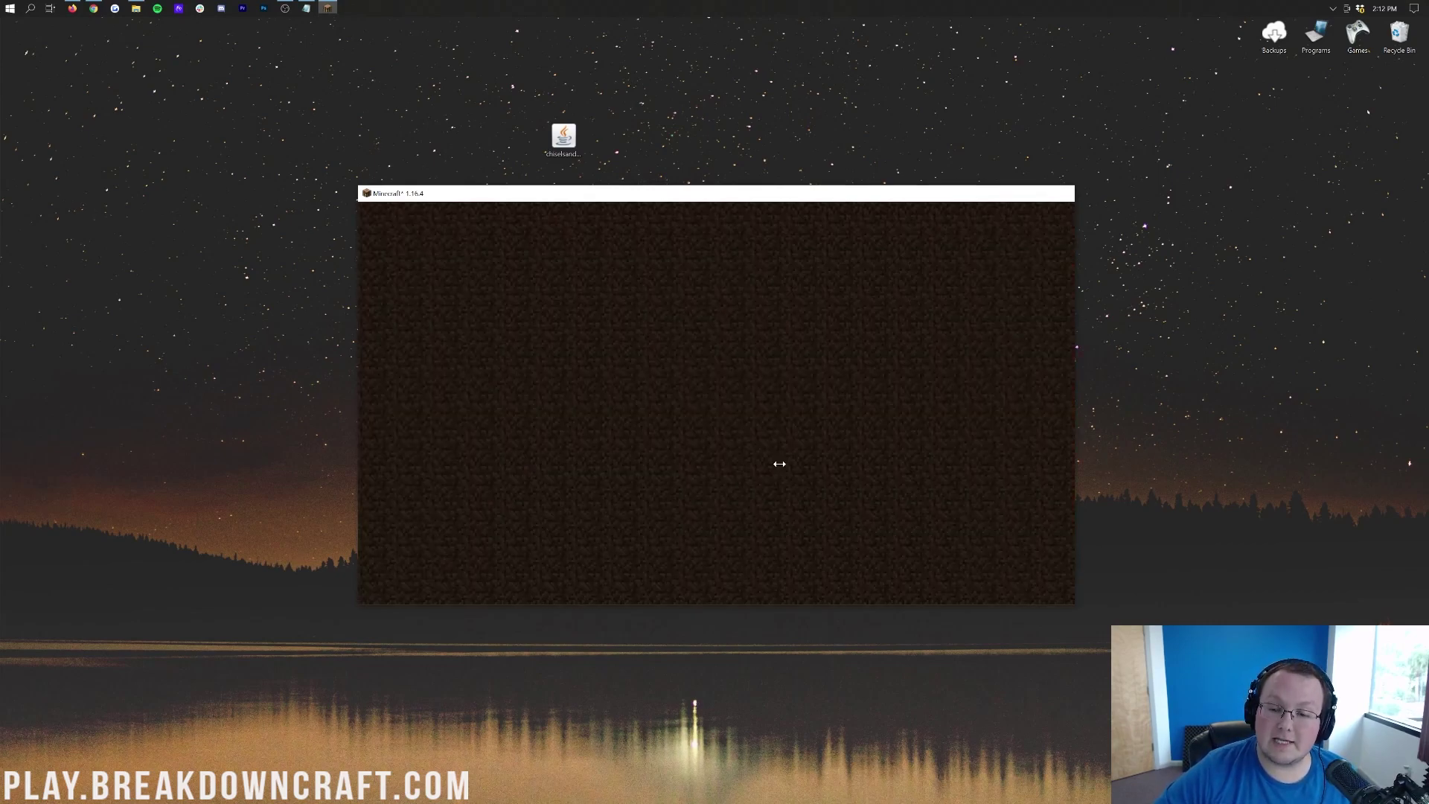
left_click(983, 199)
Switch to the Minecraft Launcher, choose the Play.BreakdownCraft.com installation and launch it.
left_click(9, 8)
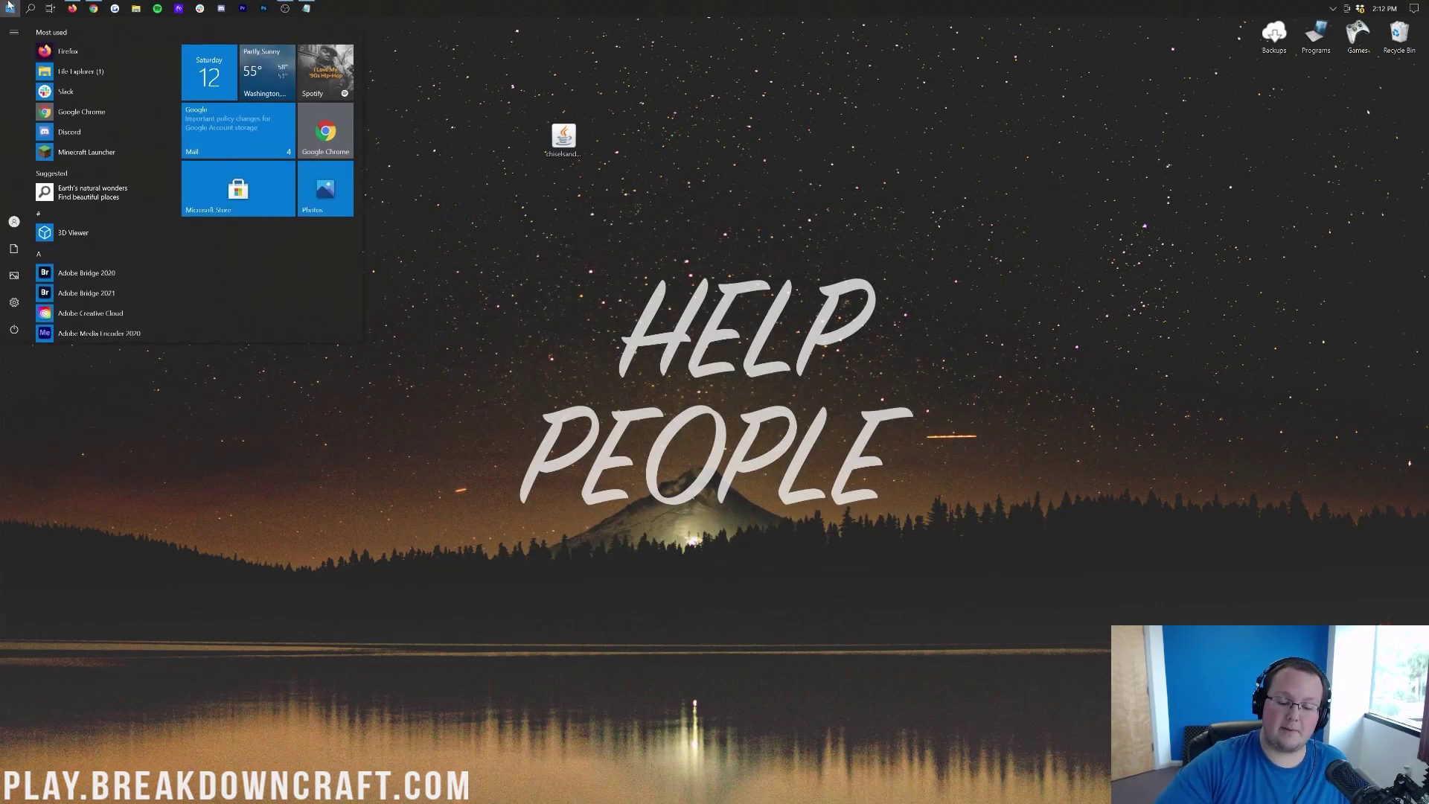
type("%appdata%")
key("Return")
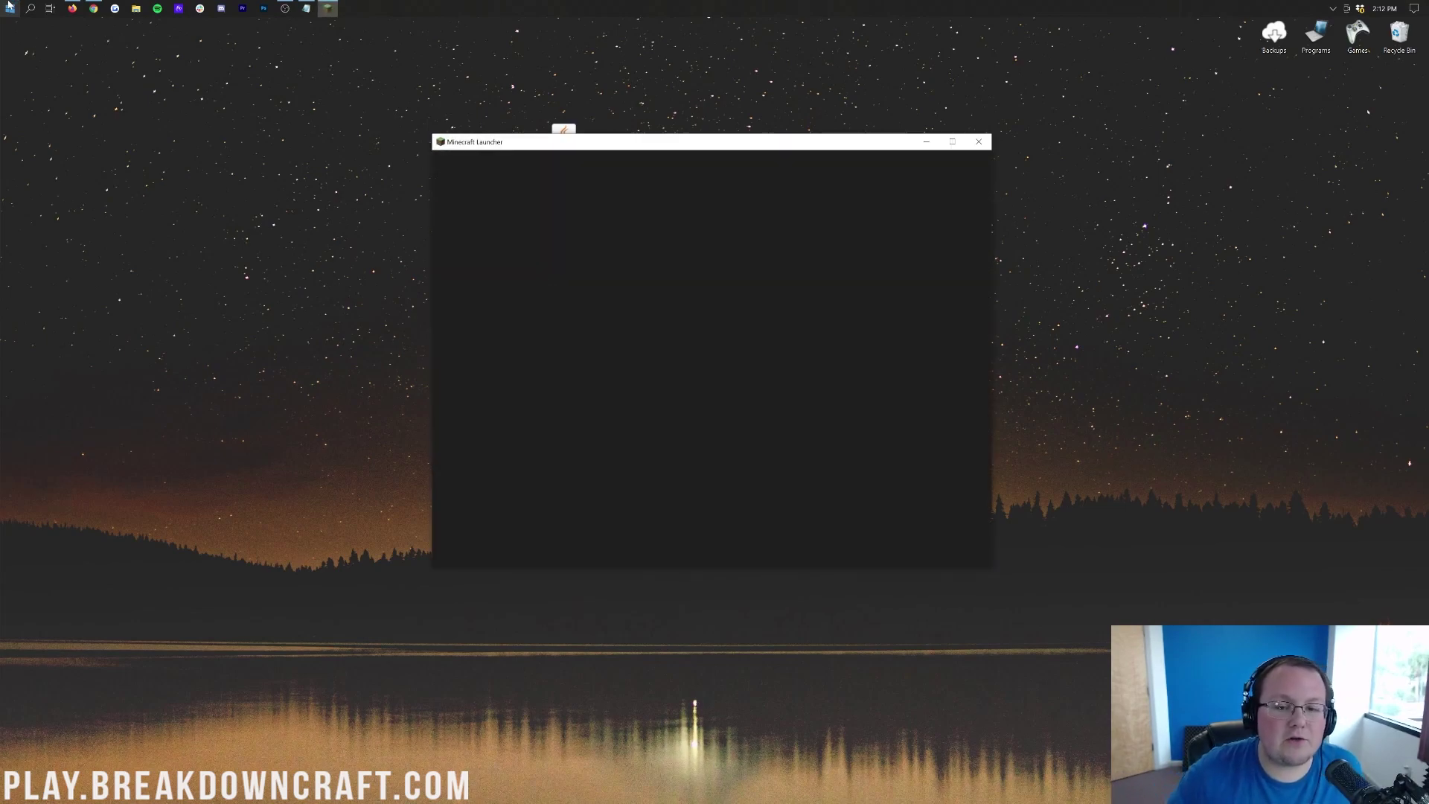
left_click(607, 532)
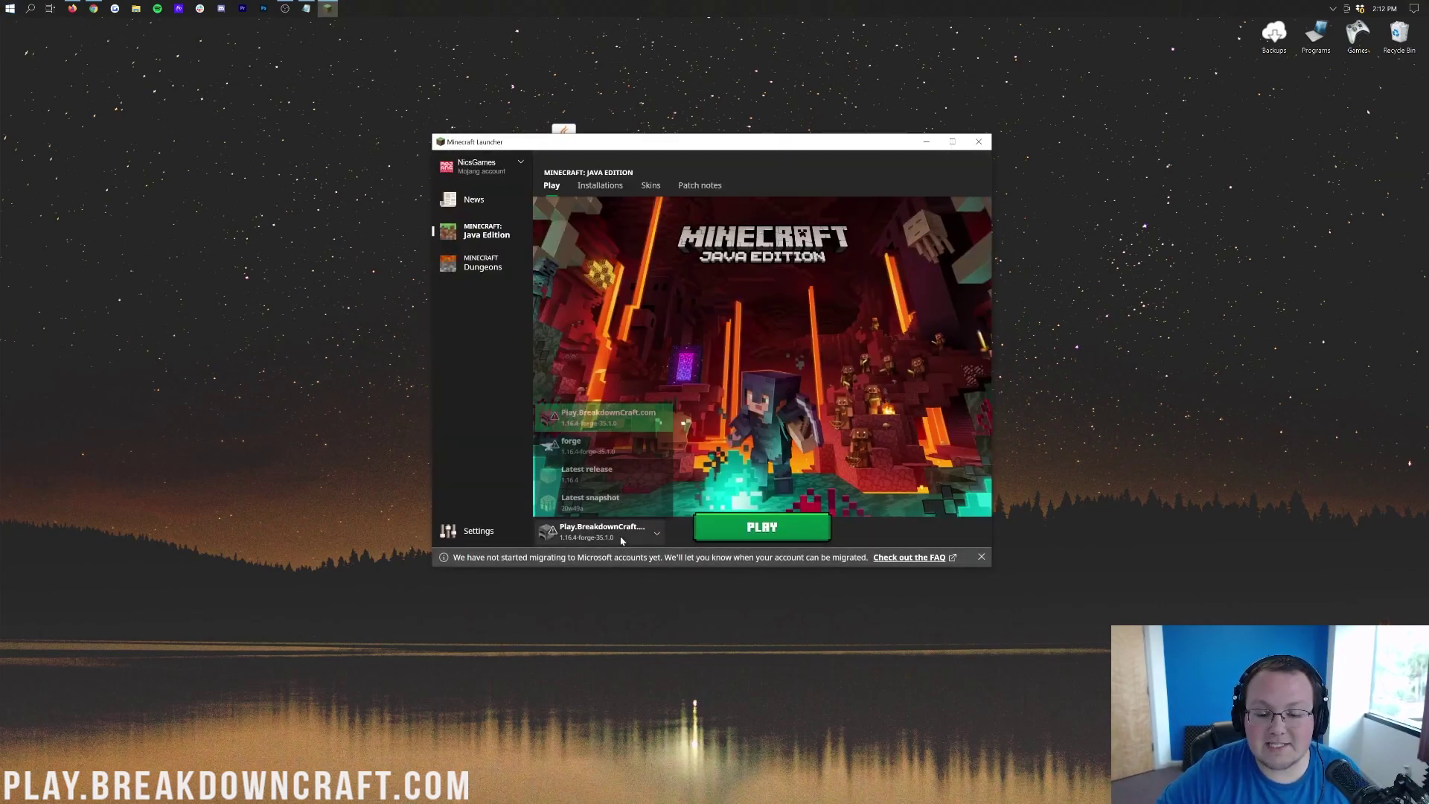
left_click(647, 420)
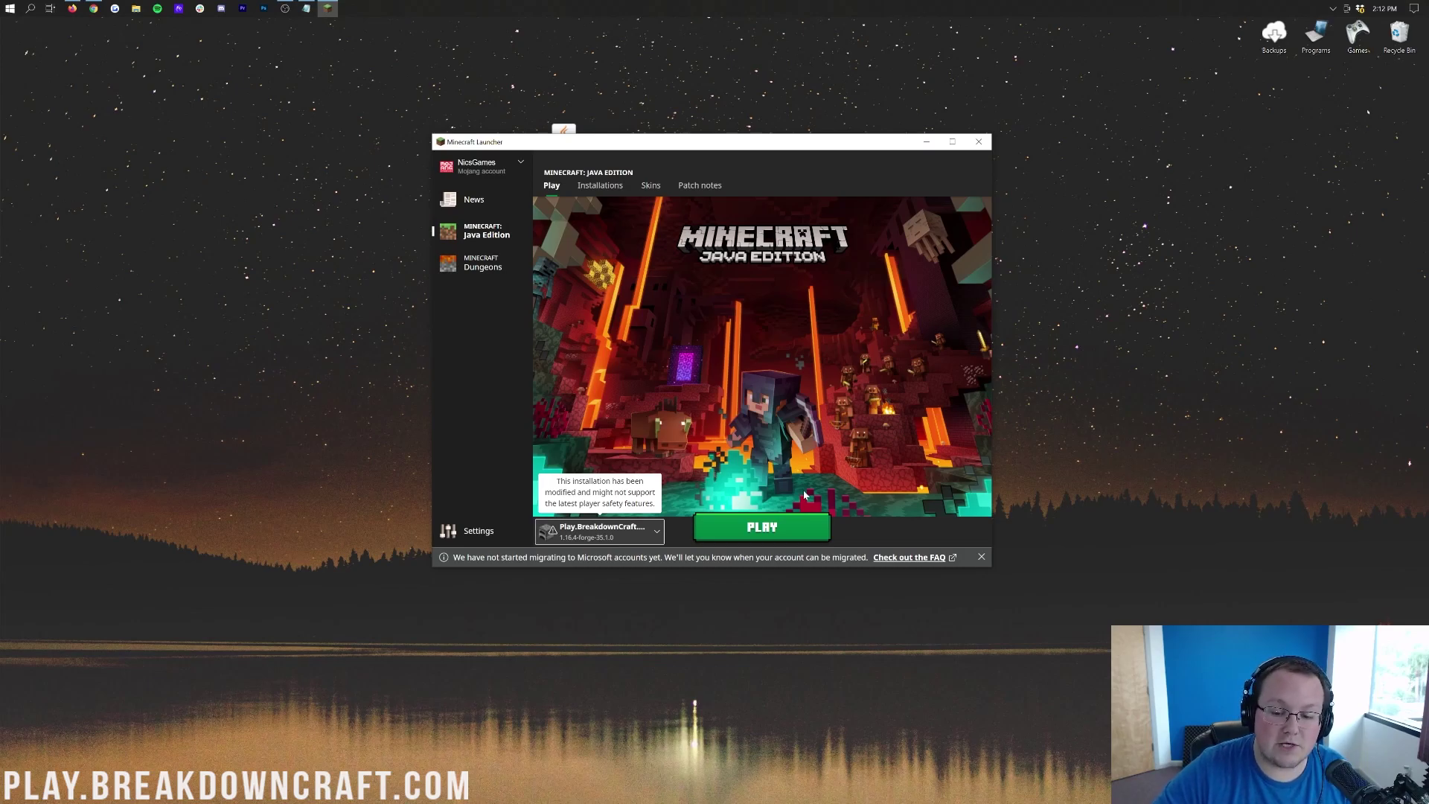
left_click(764, 525)
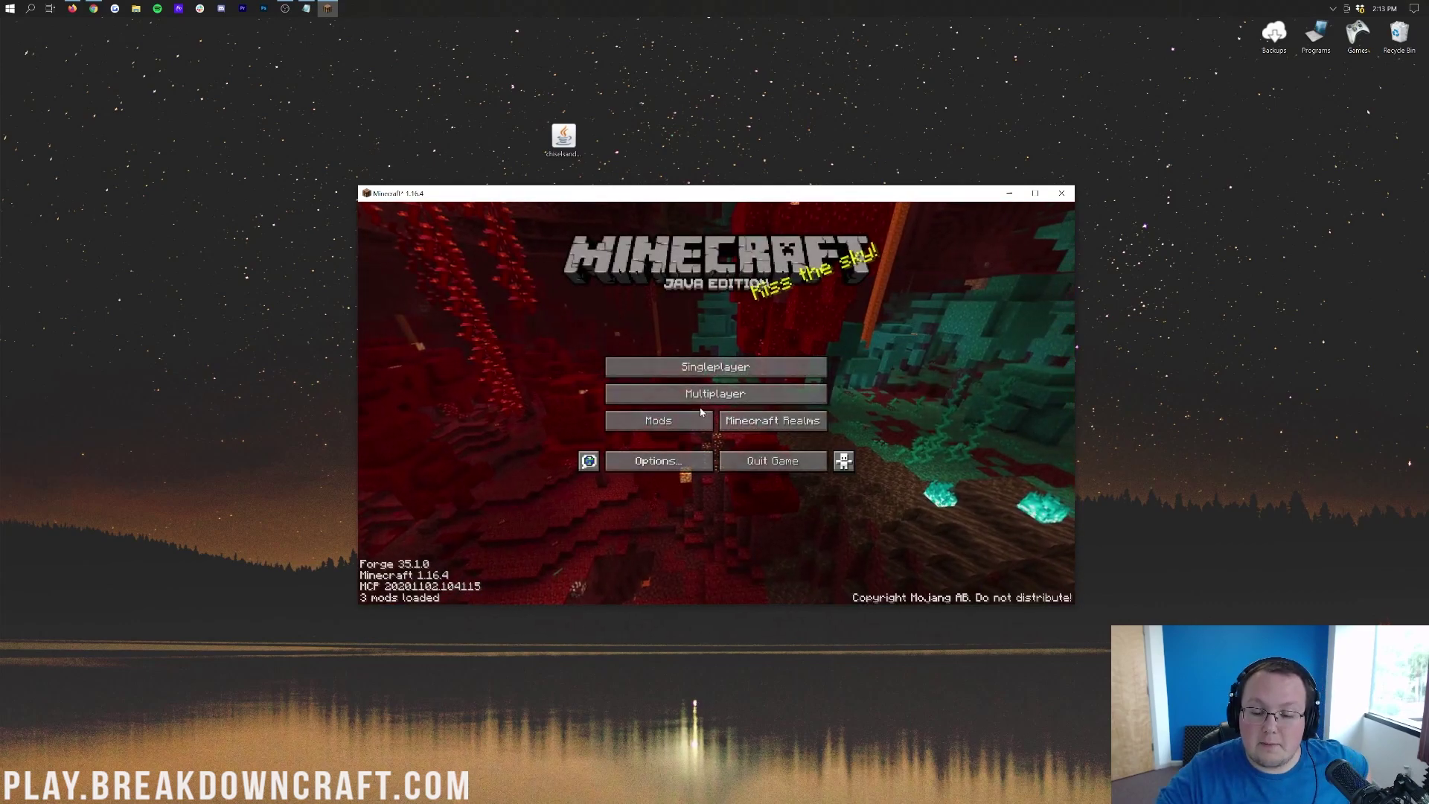
Check the Chisels & Bits entry in the game's mods list and return to the title screen.
left_click(621, 417)
left_click(429, 321)
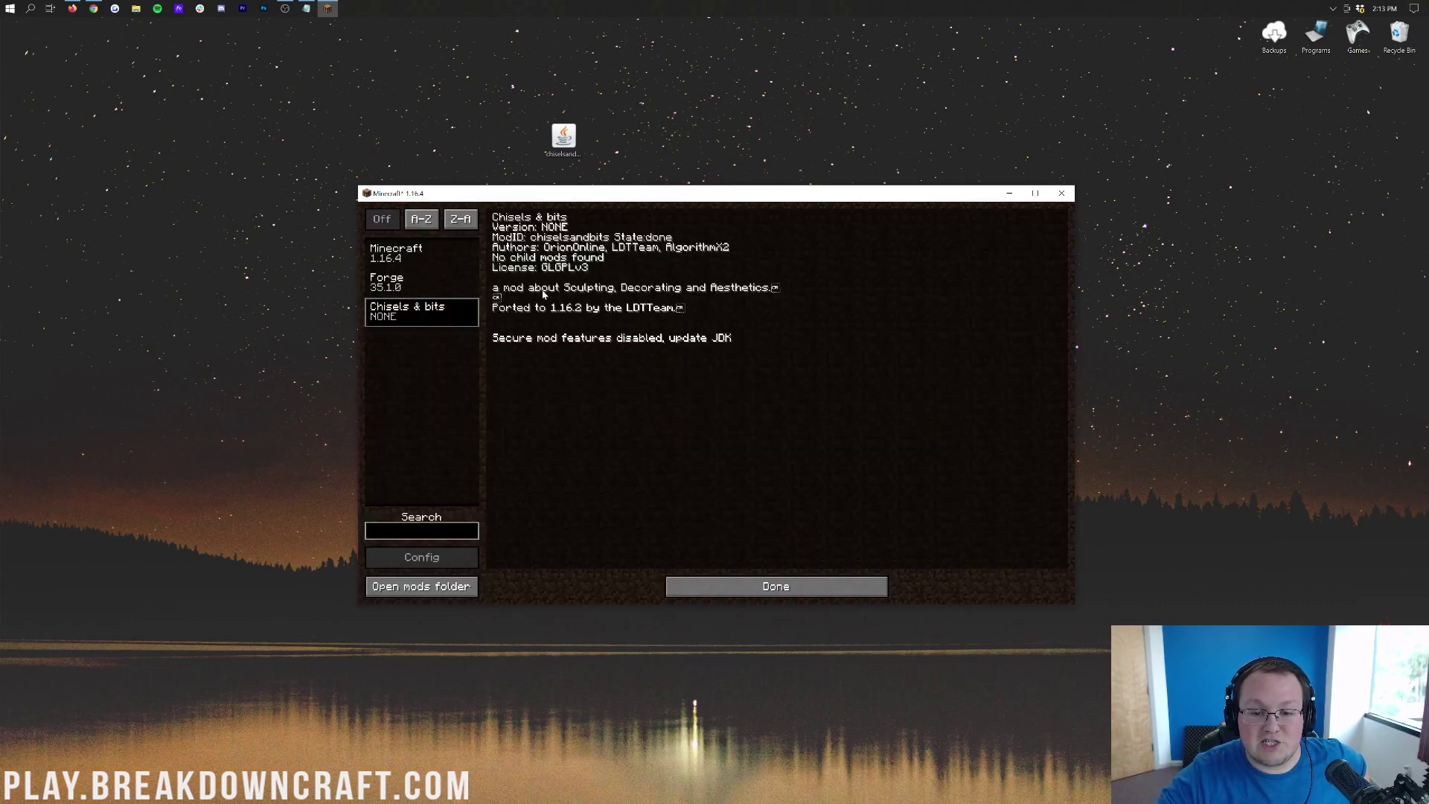
left_click(789, 586)
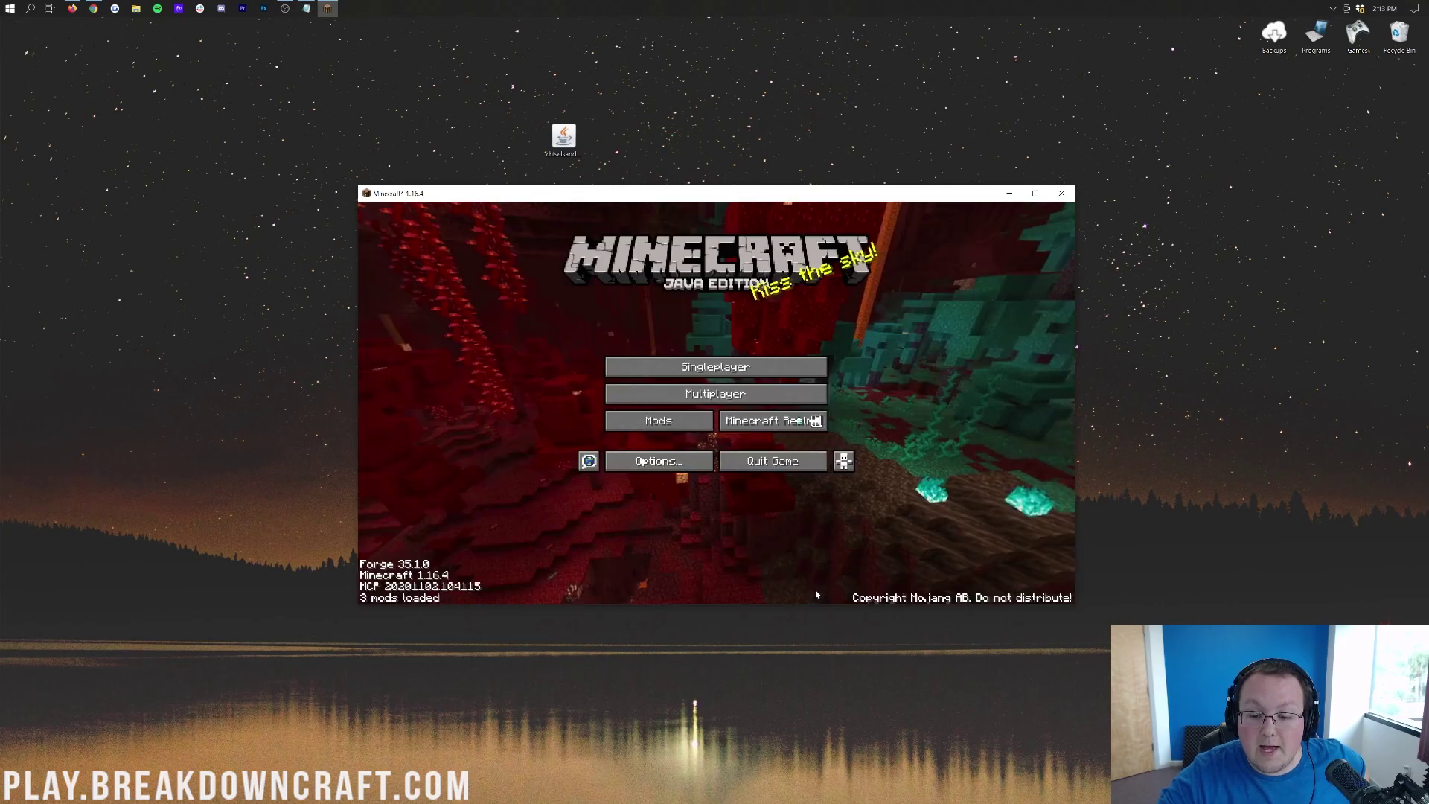
Create a new singleplayer world named Chisel & Bits in Creative mode.
left_click(711, 367)
left_click(800, 710)
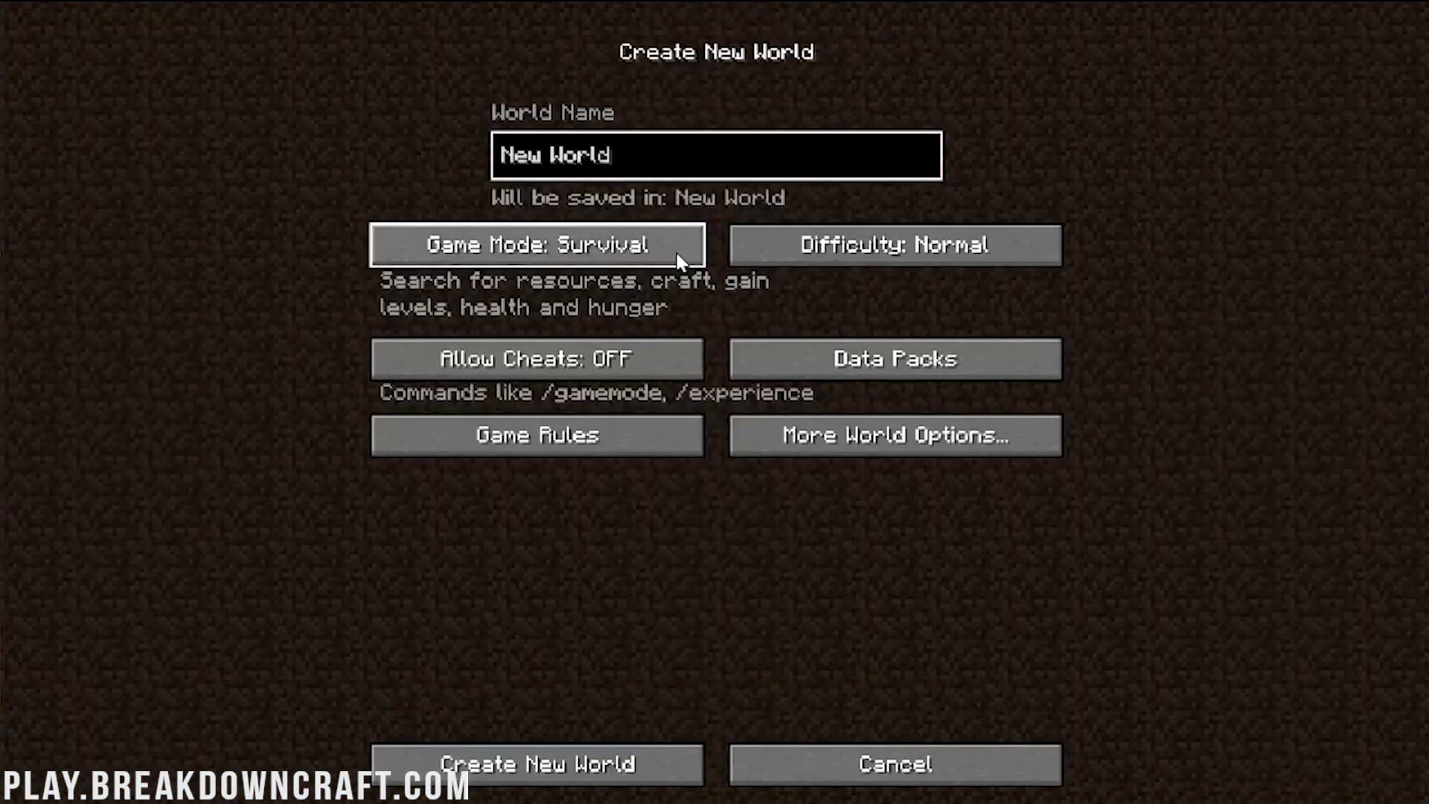
key("ctrl+a")
type("Chisel ")
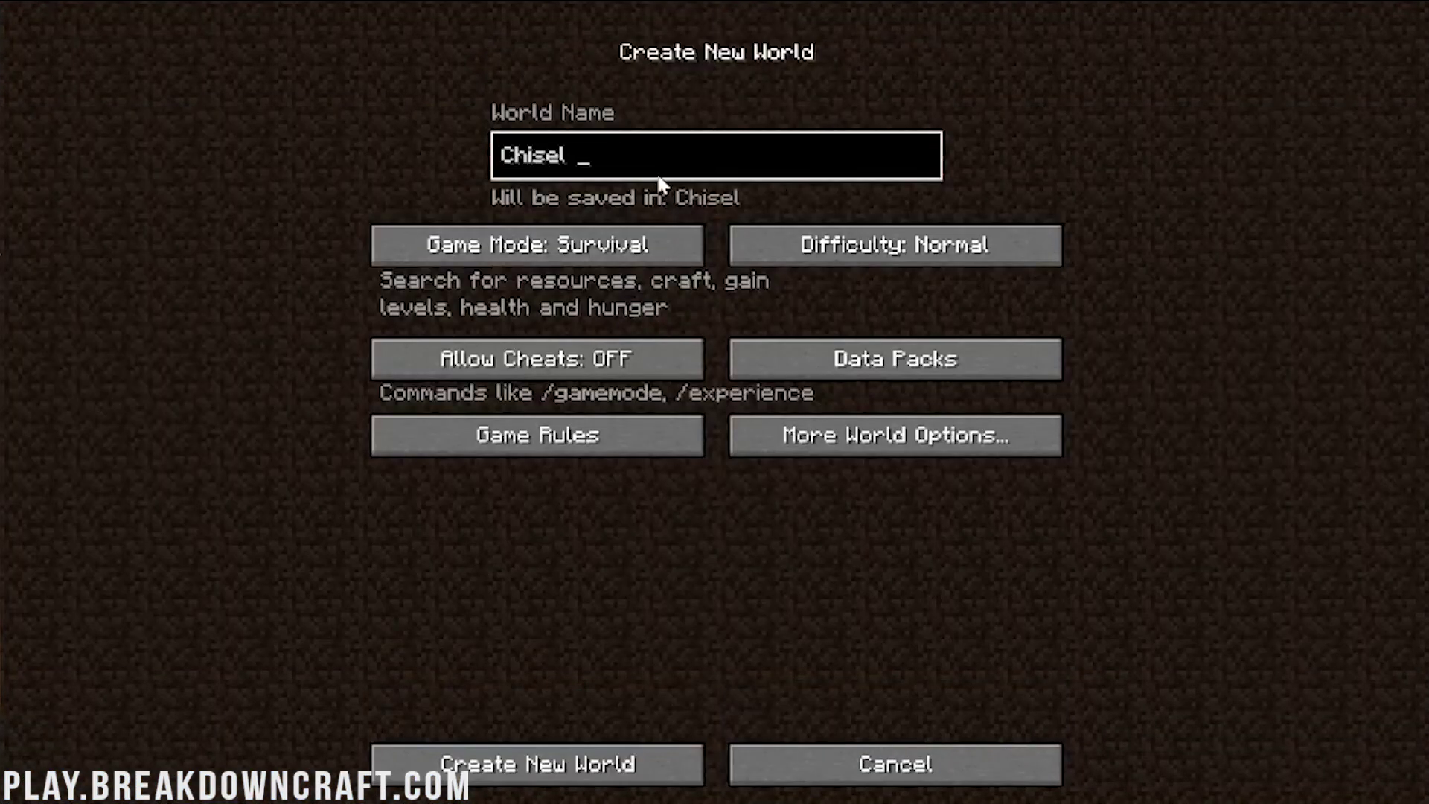
type("& Bits")
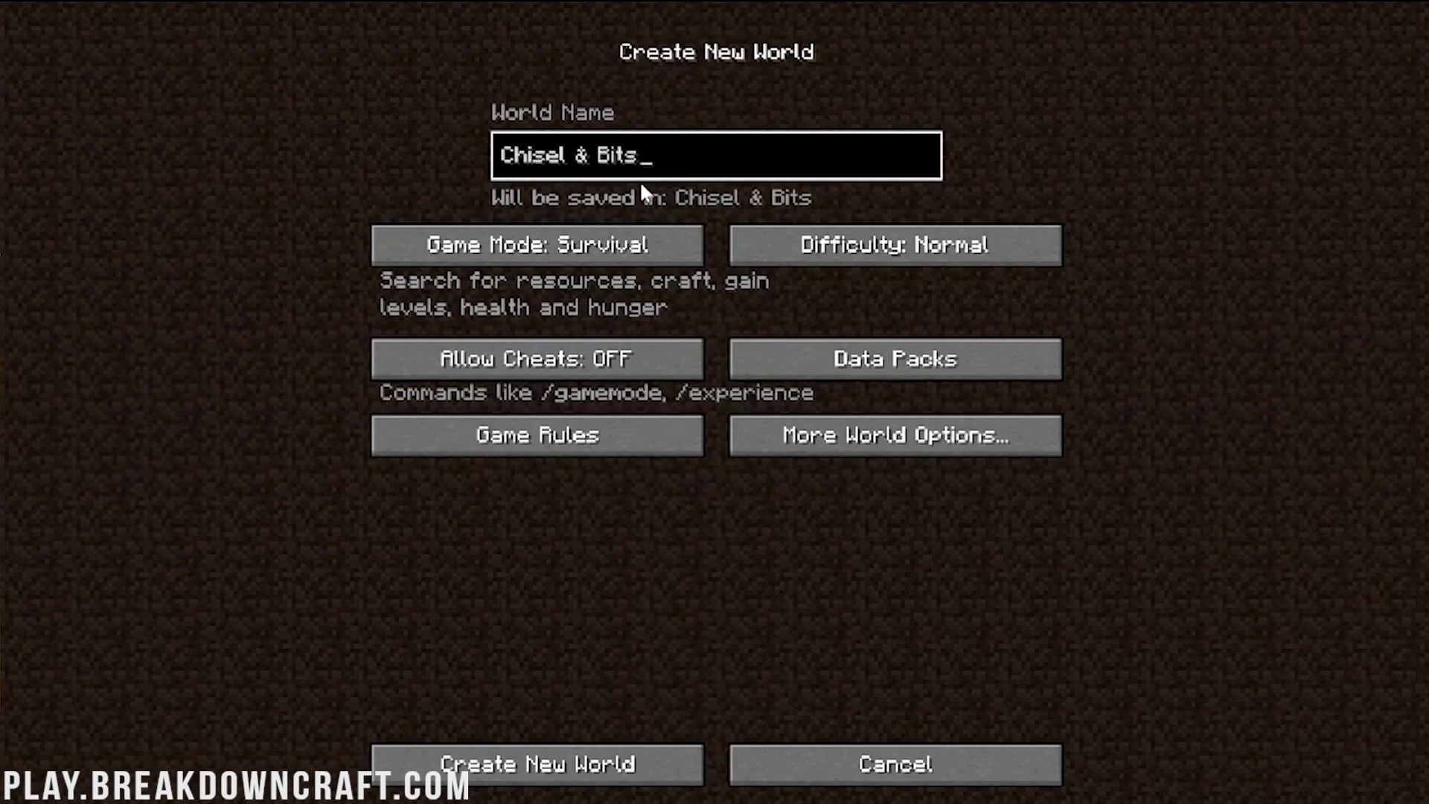
left_click(628, 242)
left_click(627, 242)
left_click(612, 773)
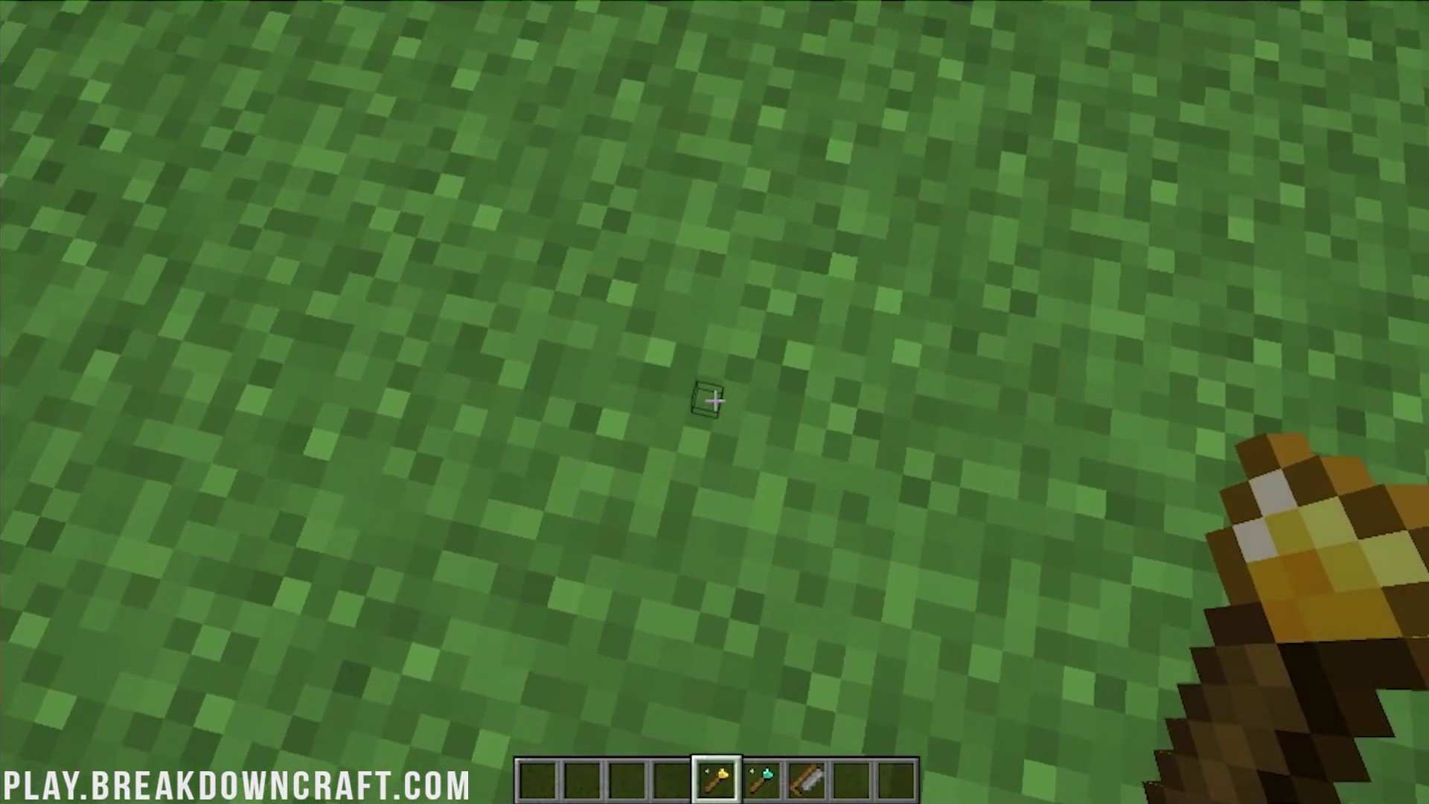
Chisel a few small bits out of the grass surface with the golden chisel.
left_click(714, 402)
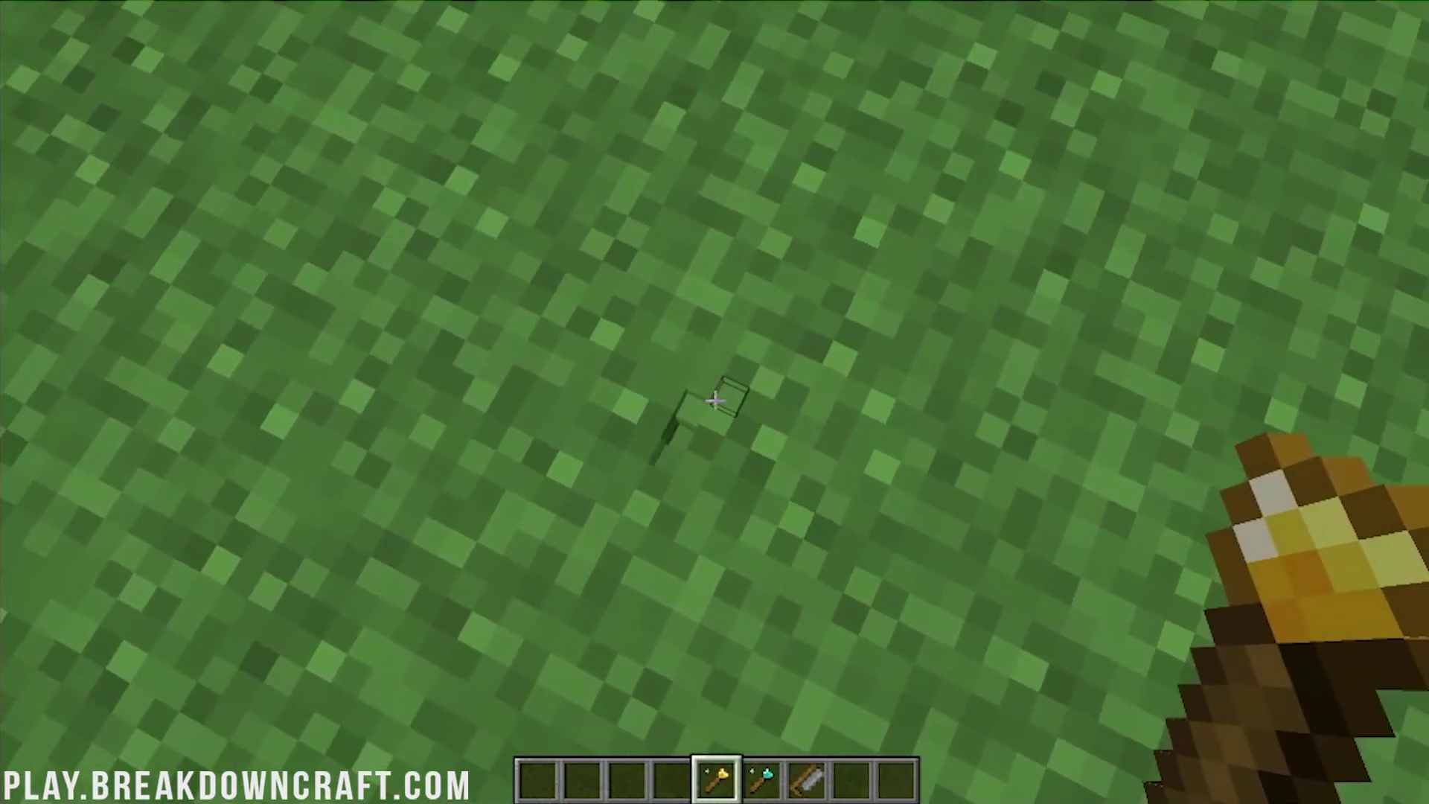
left_click(715, 402)
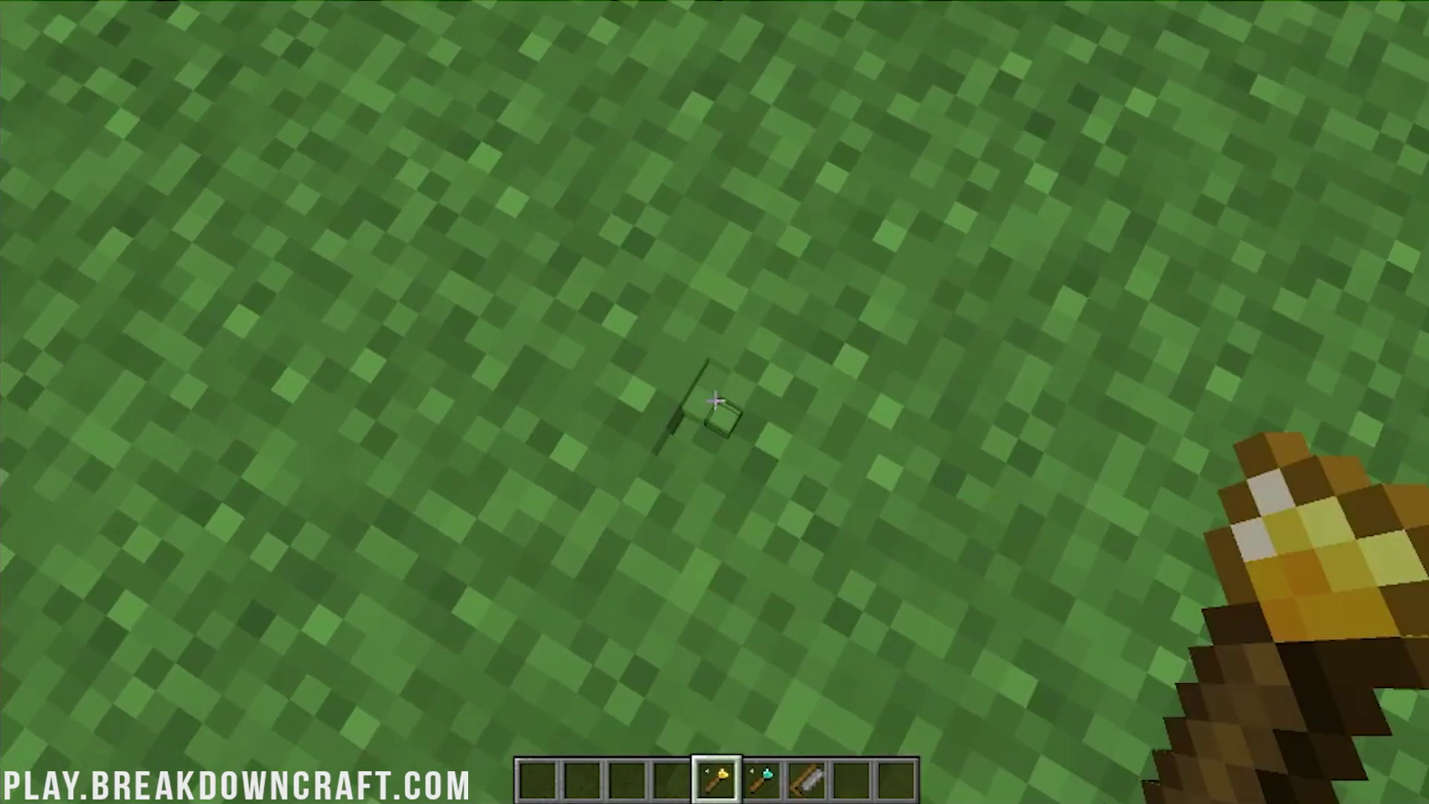
left_click(715, 402)
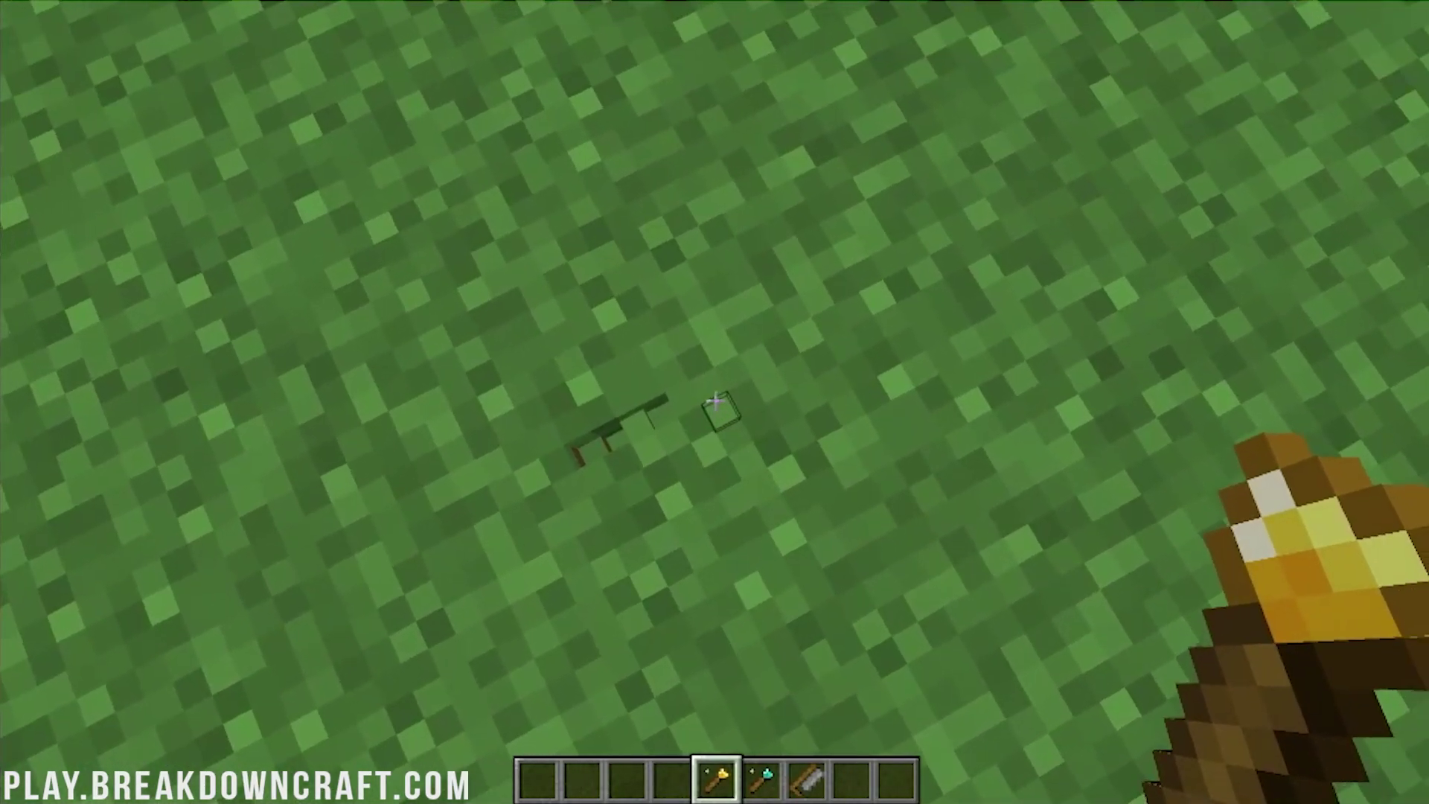
left_click(715, 402)
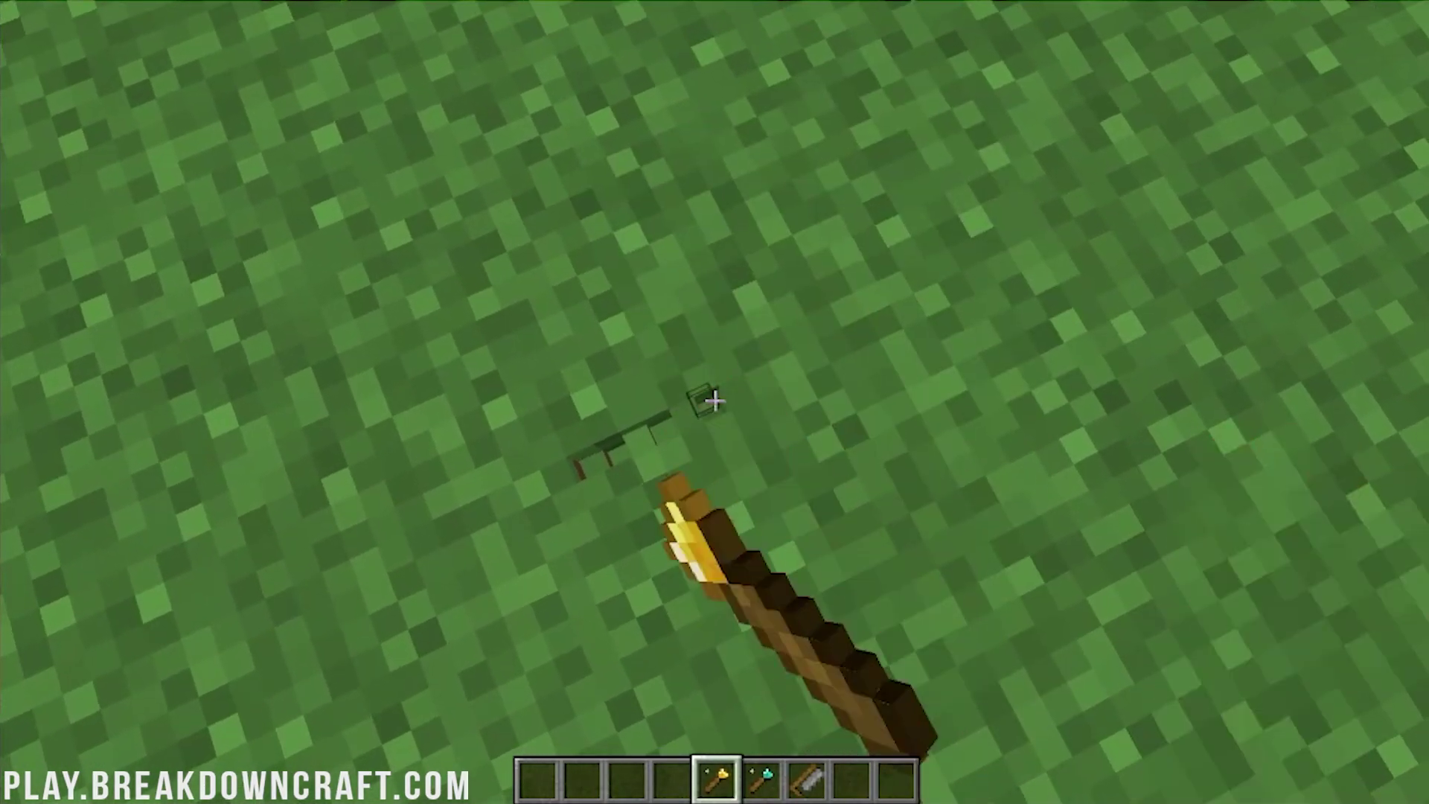
Chisel a diagonal line of bits down the dirt side of the raised grass block.
left_click(715, 402)
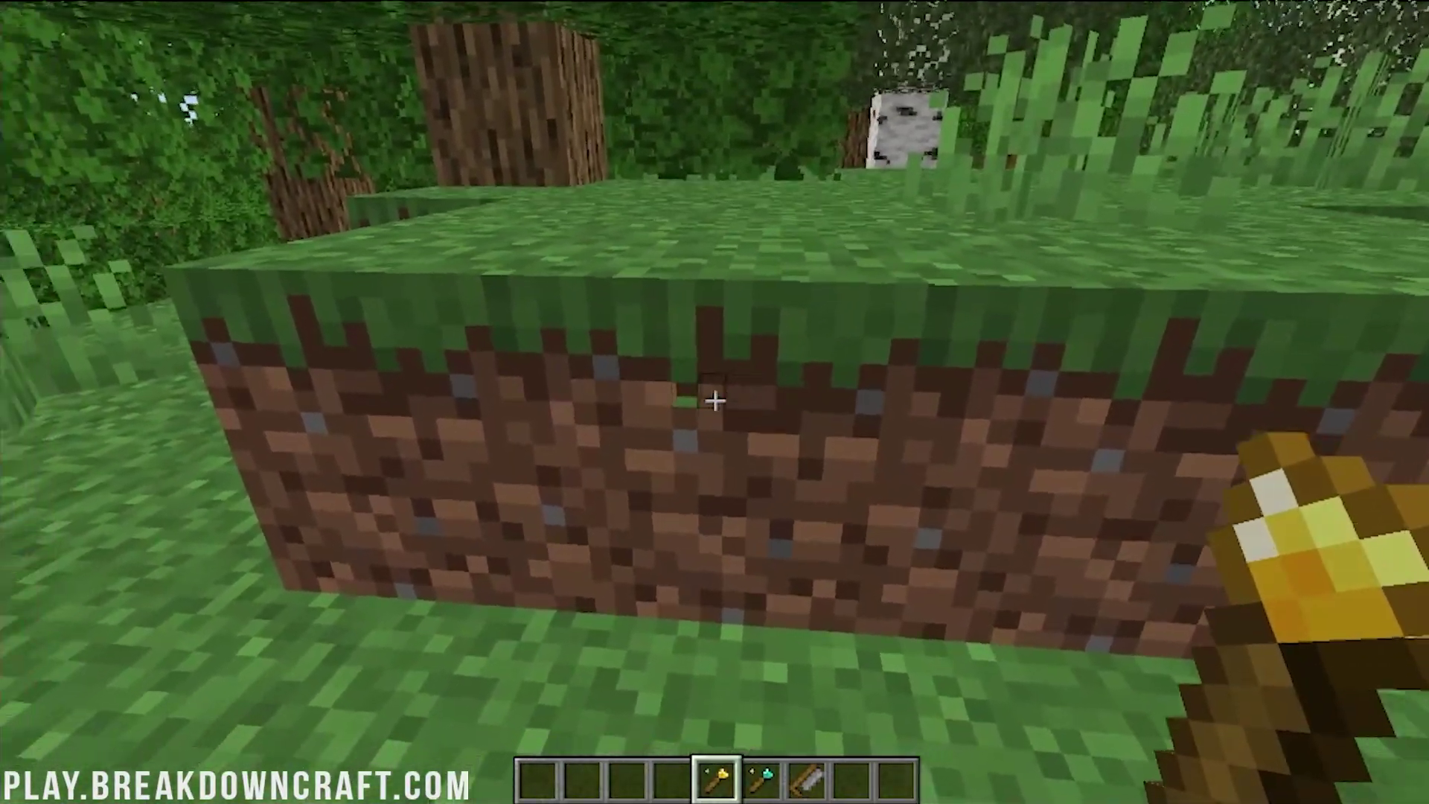
left_click(715, 402)
left_click(715, 402)
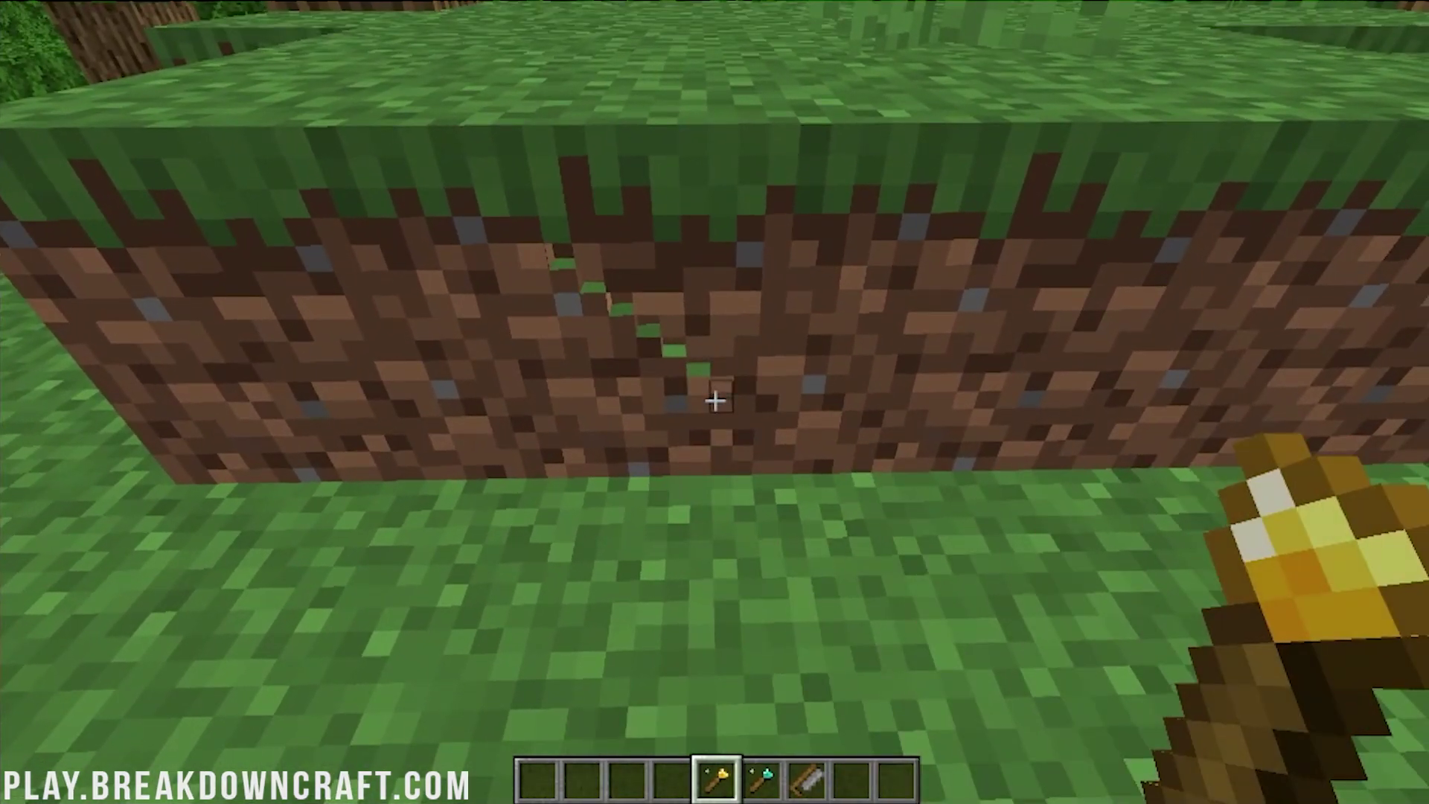
left_click(714, 402)
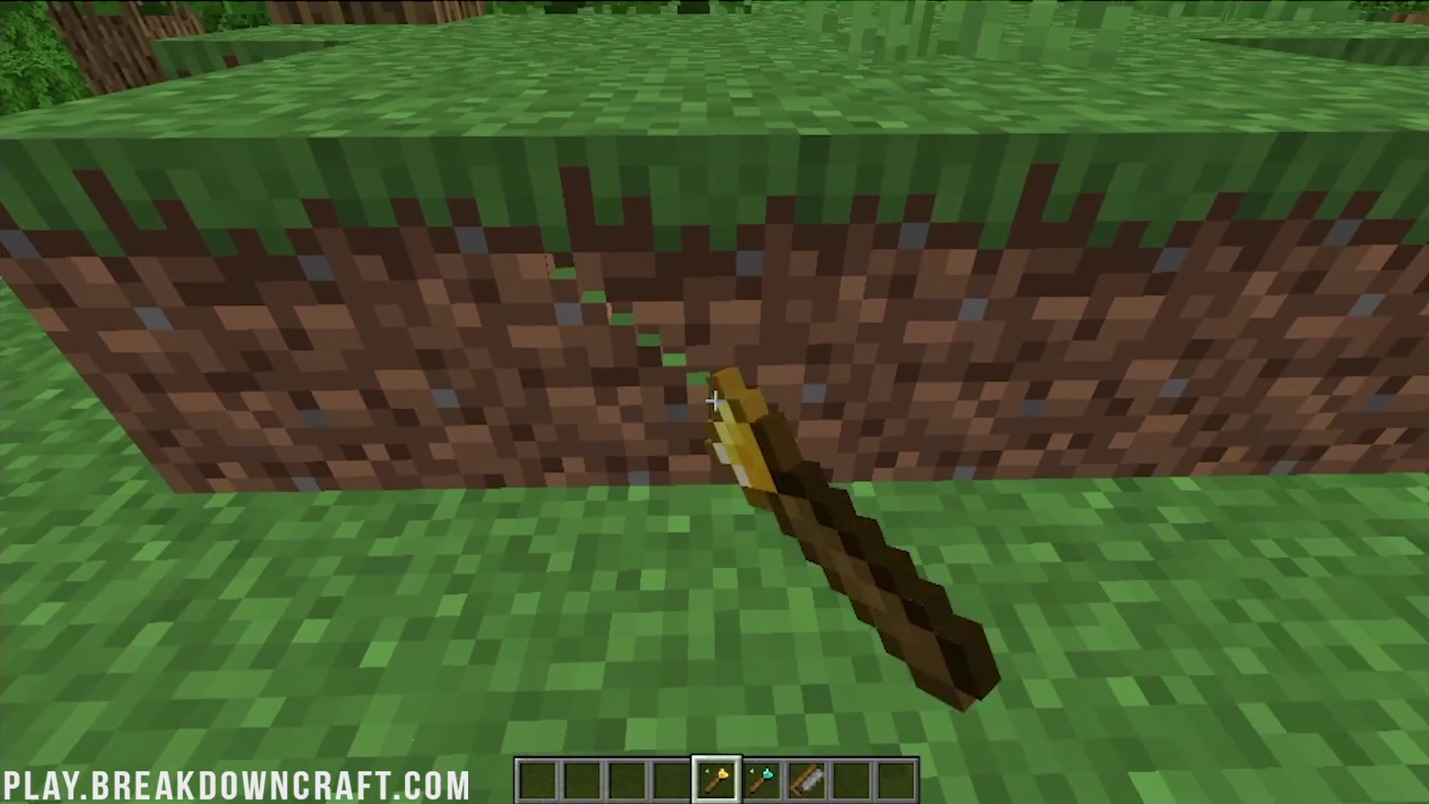
left_click(715, 402)
left_click(715, 402)
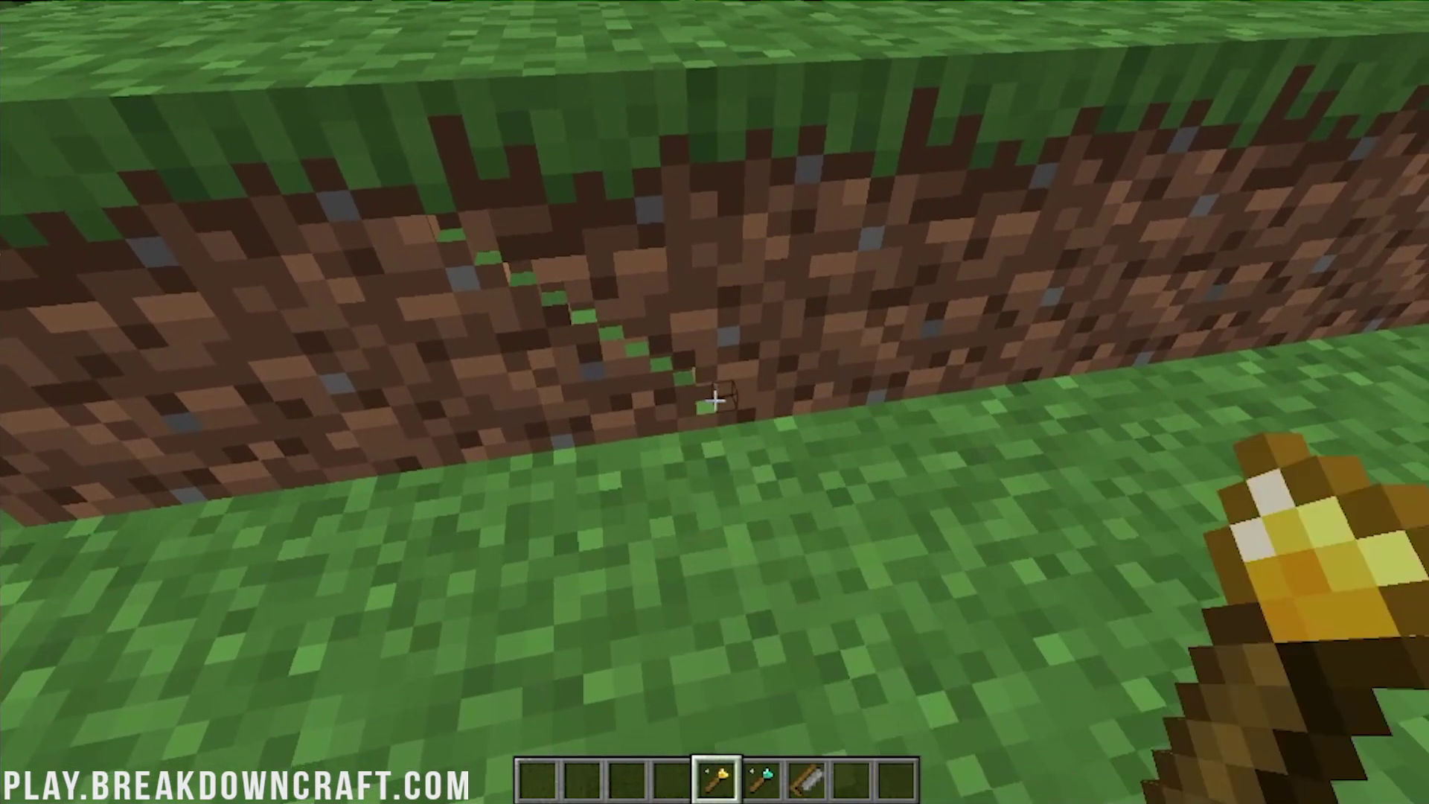
left_click(715, 402)
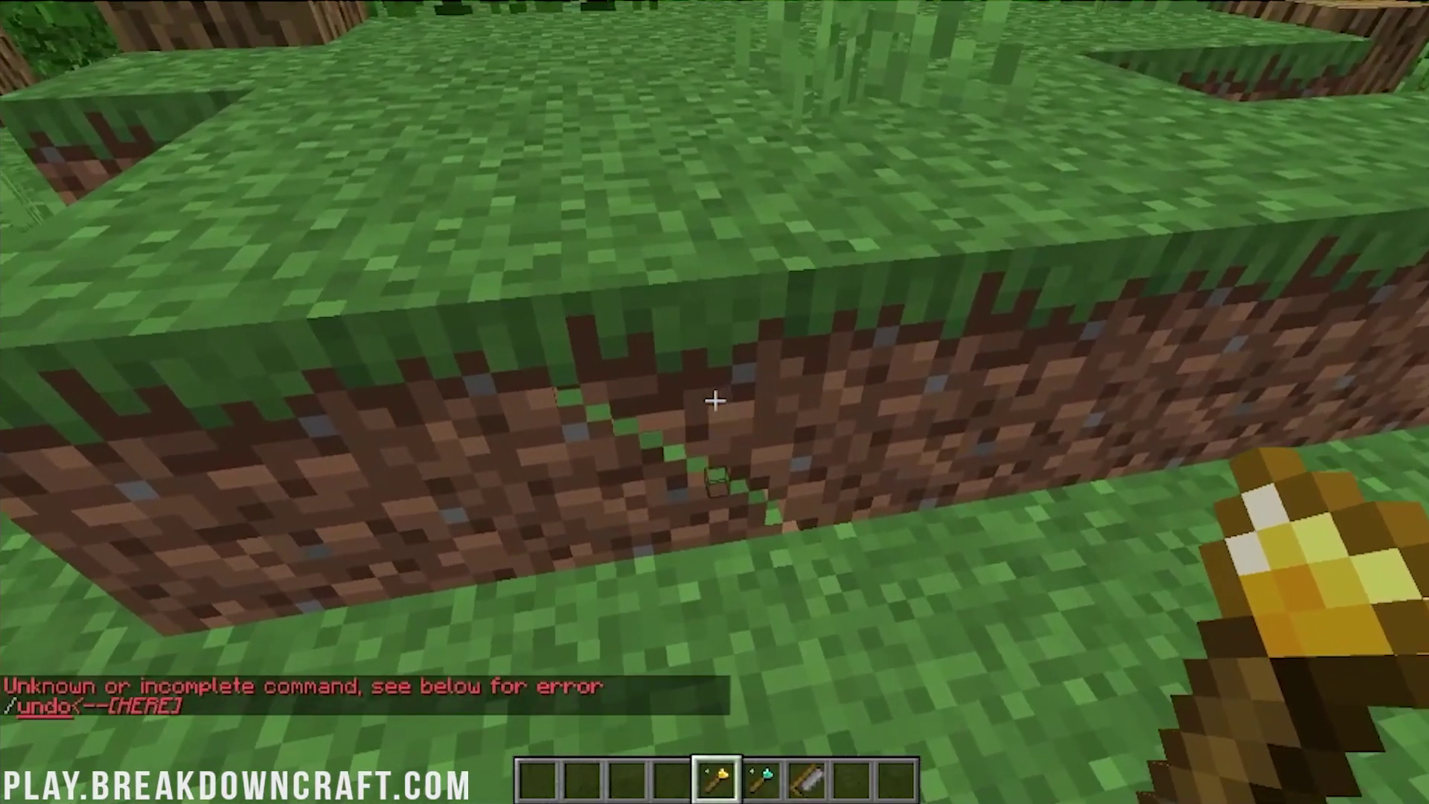
Chisel more scattered bits around the diagonal line and up into the block's grass edge.
key("w")
key("s")
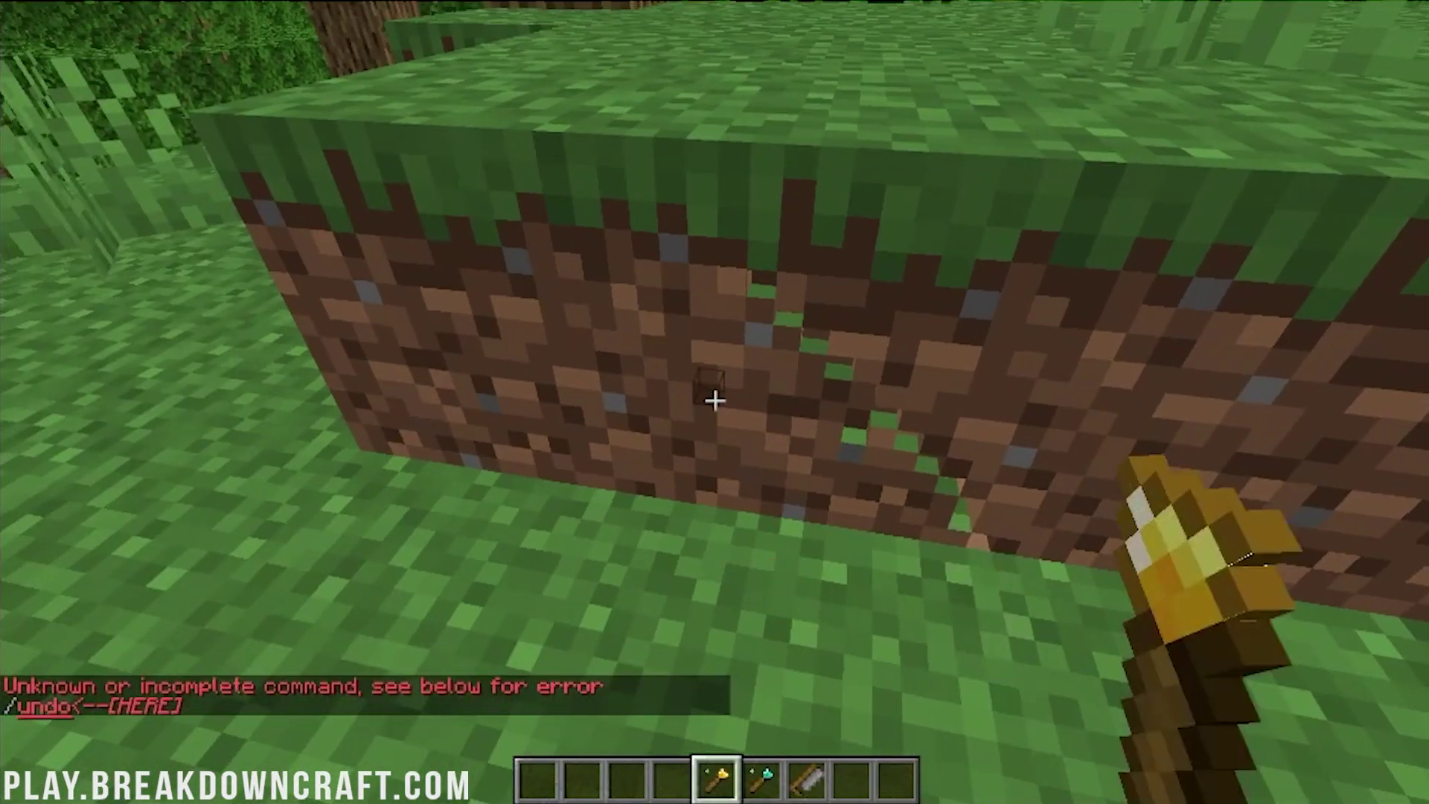
left_click(715, 402)
key("s")
left_click(715, 402)
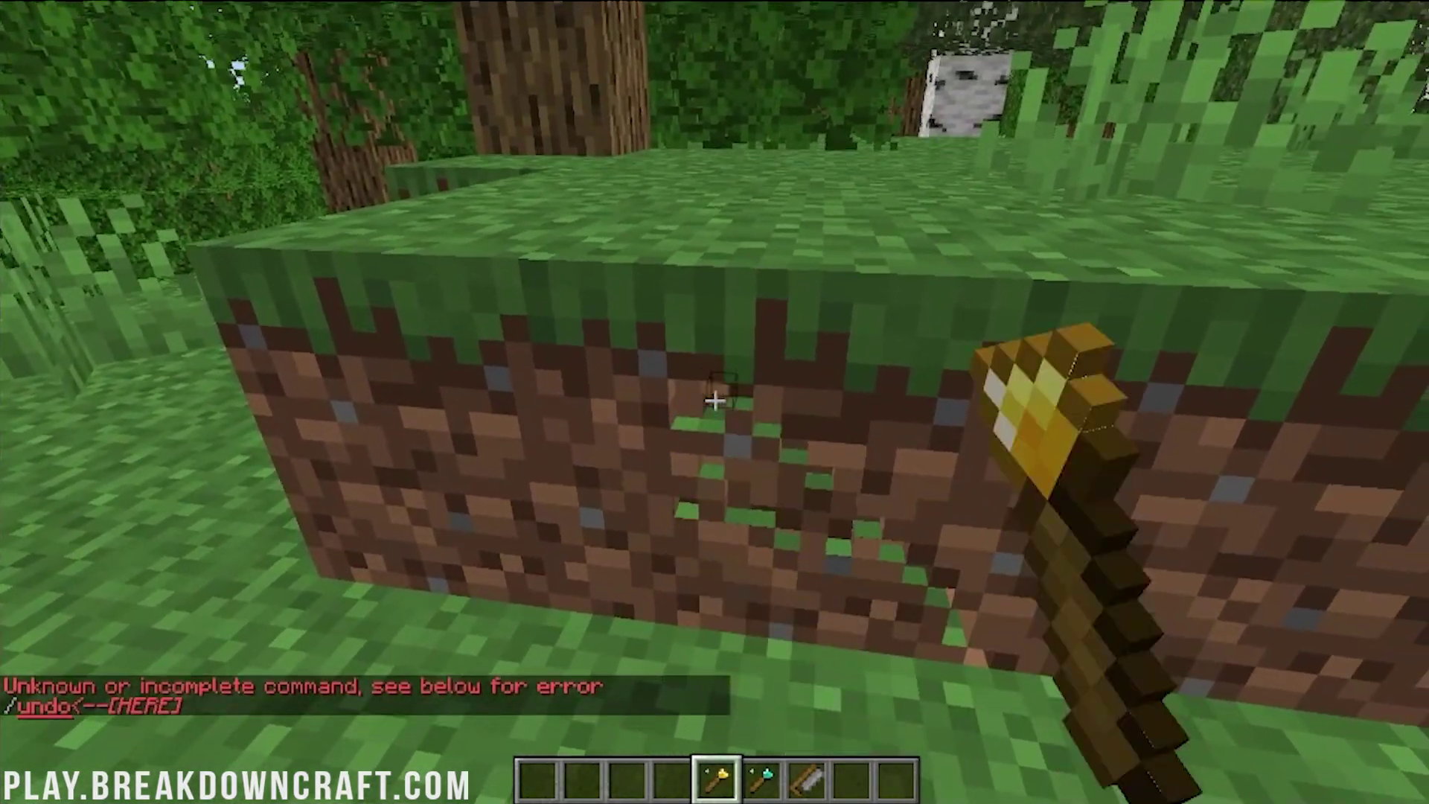
left_click(714, 402)
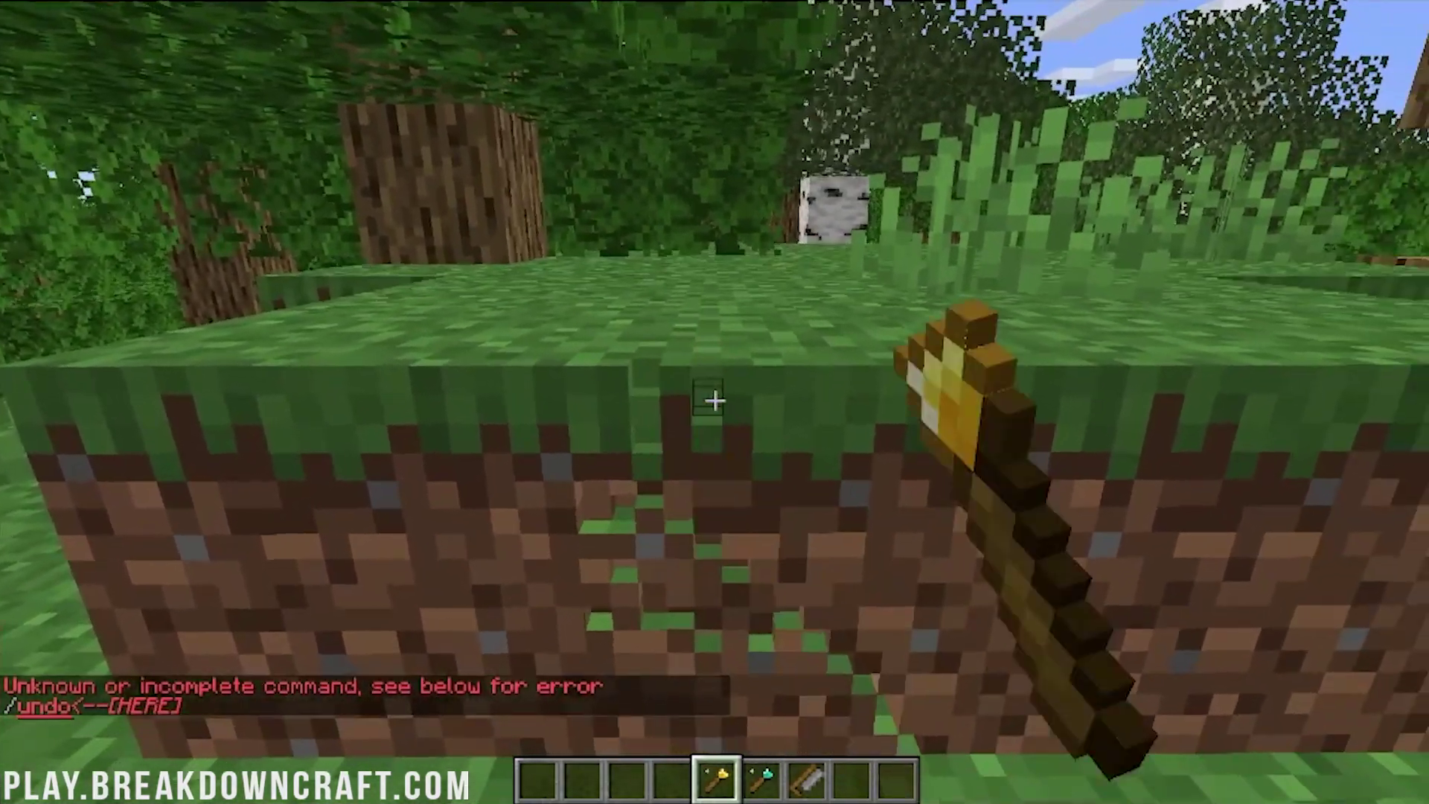
left_click(715, 402)
key("s")
left_click(715, 402)
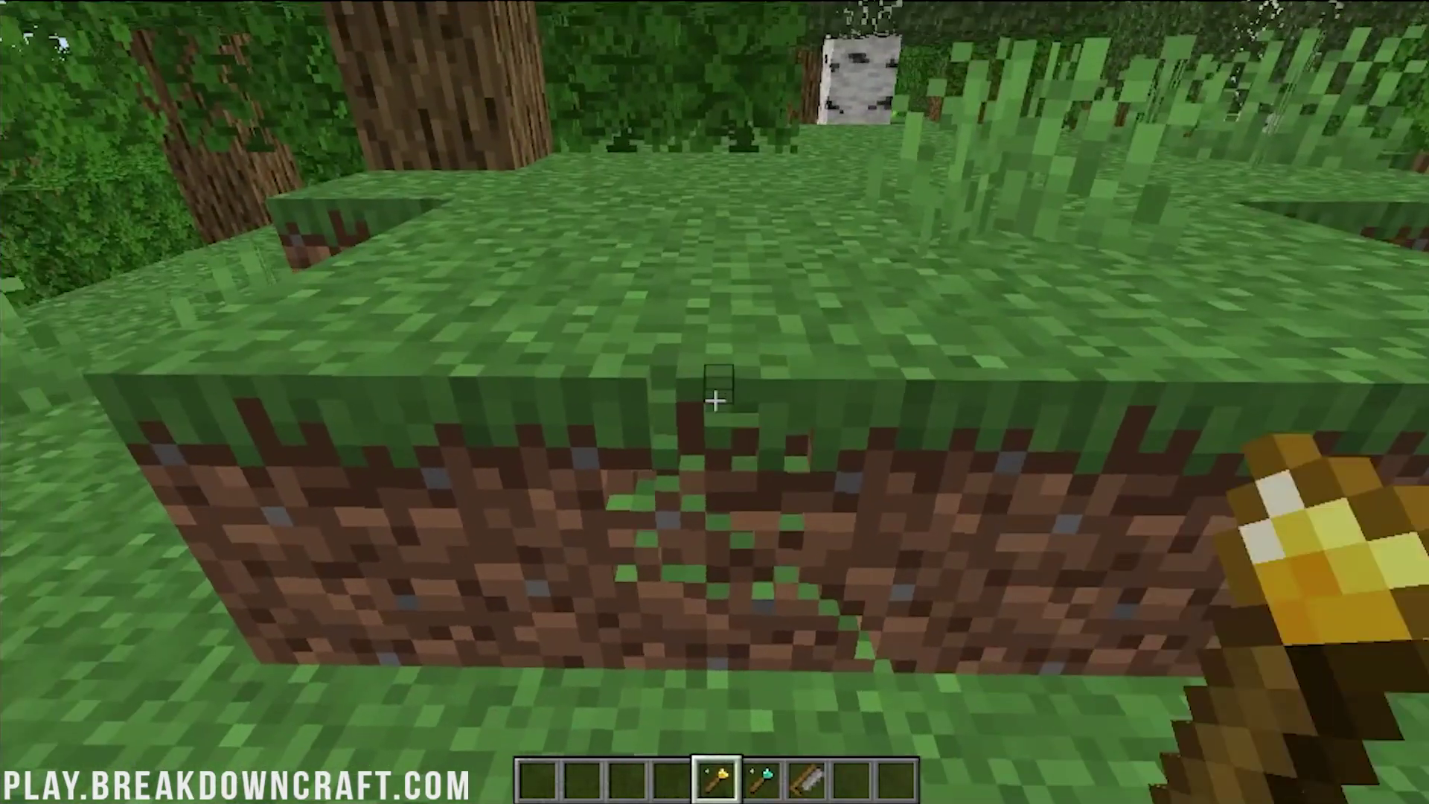
left_click(715, 402)
Put the Chisels & Bits magnifying glass in the fourth hotbar slot and break the chiseled block while holding it.
scroll(714, 402, "up", 1)
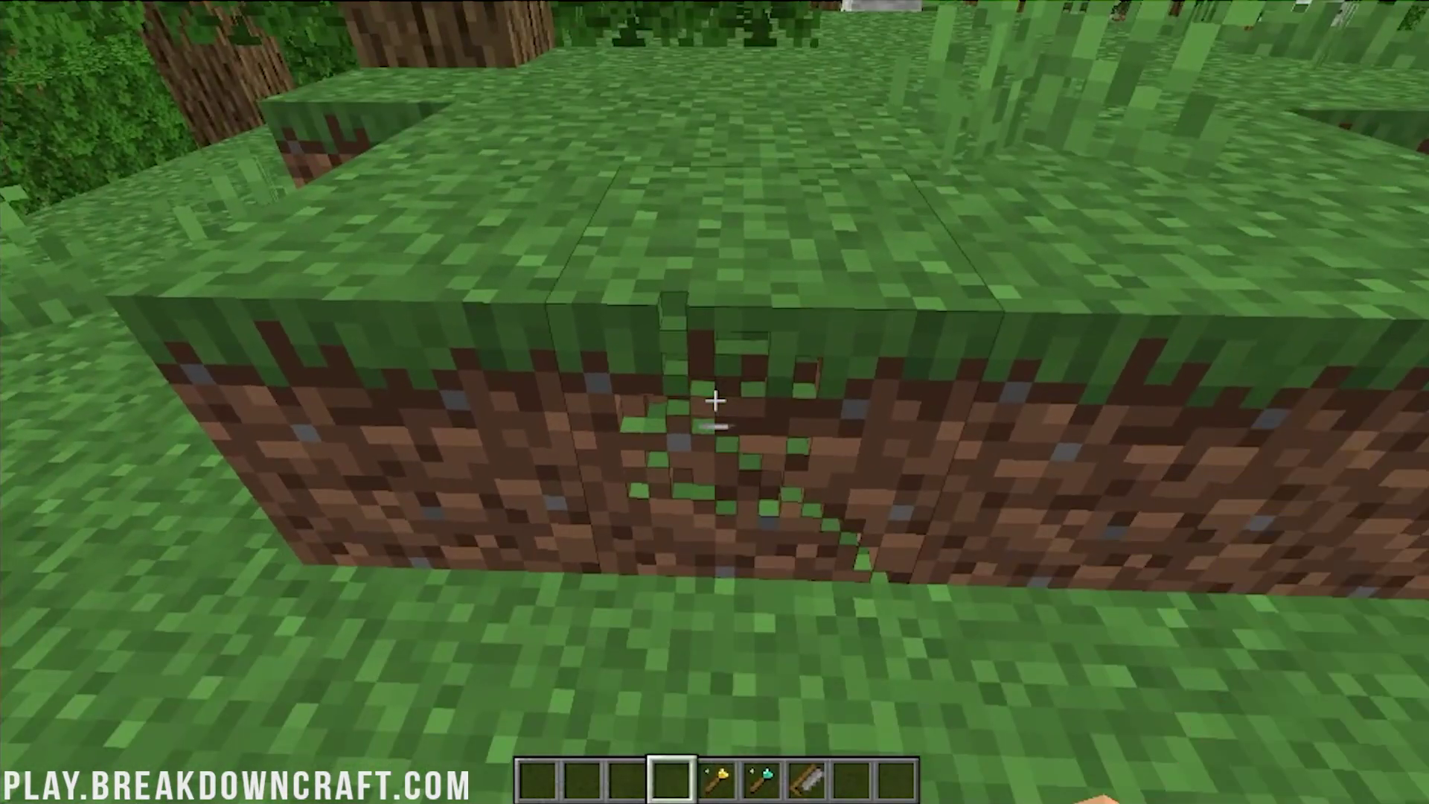
key("s")
key("e")
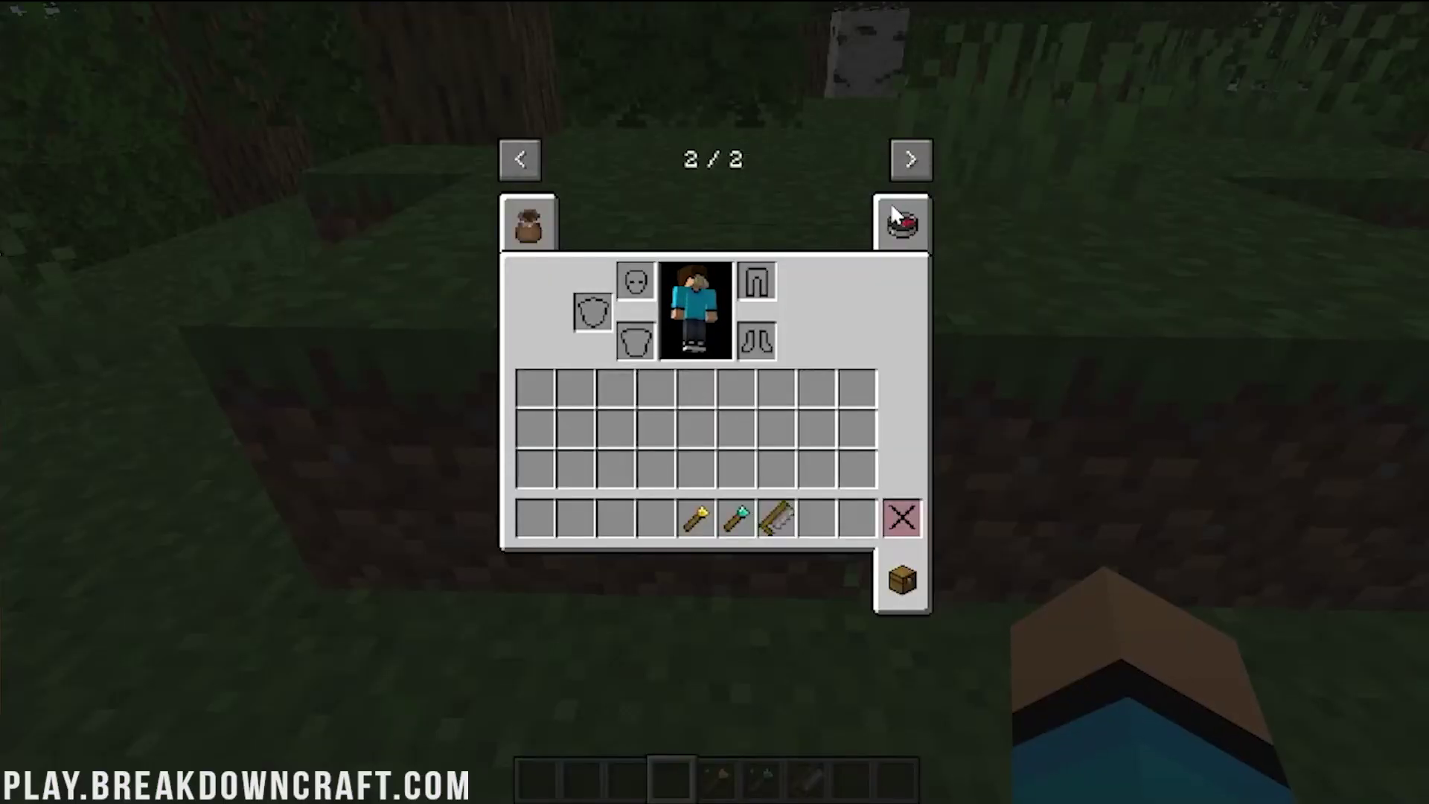
left_click(900, 222)
left_click(514, 237)
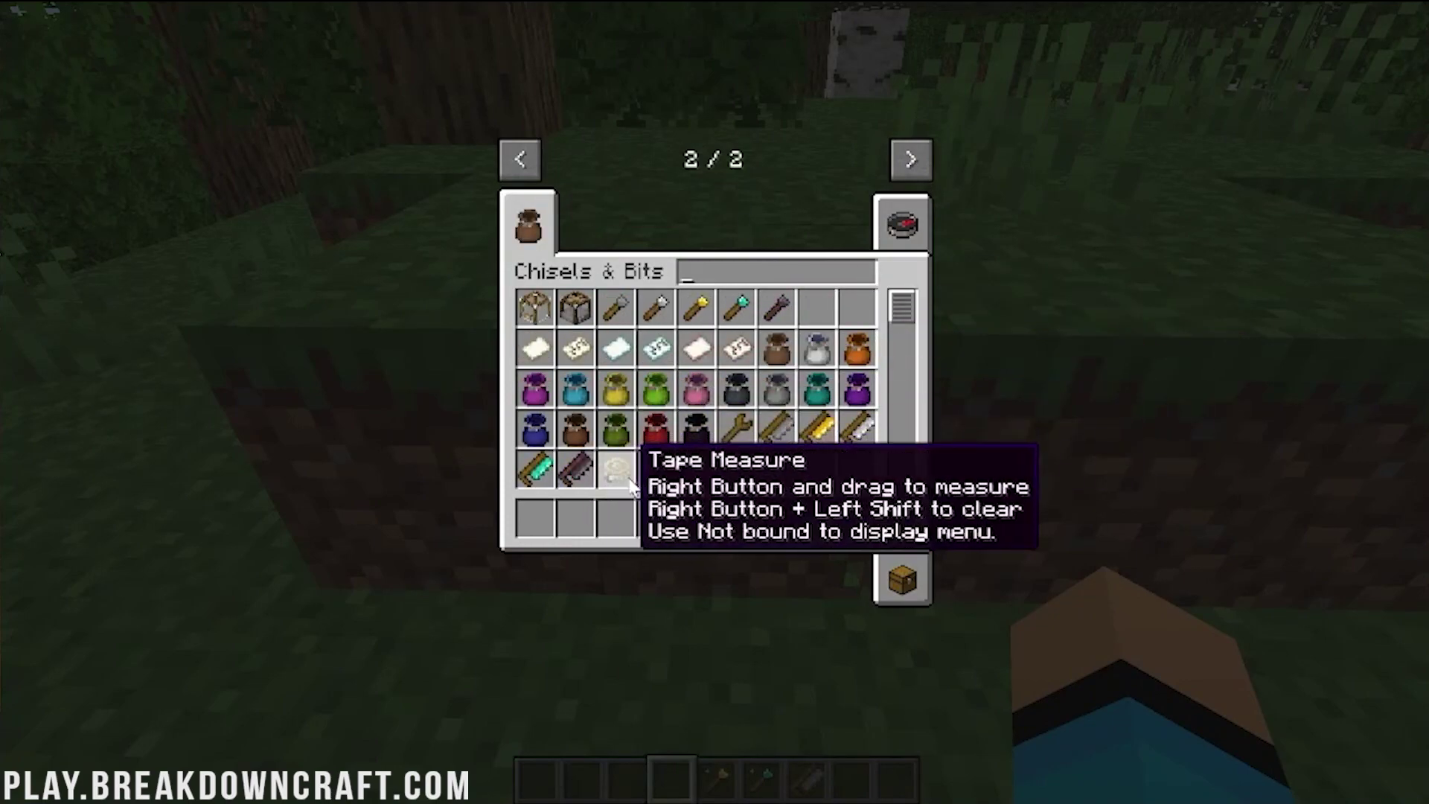
left_click(655, 469)
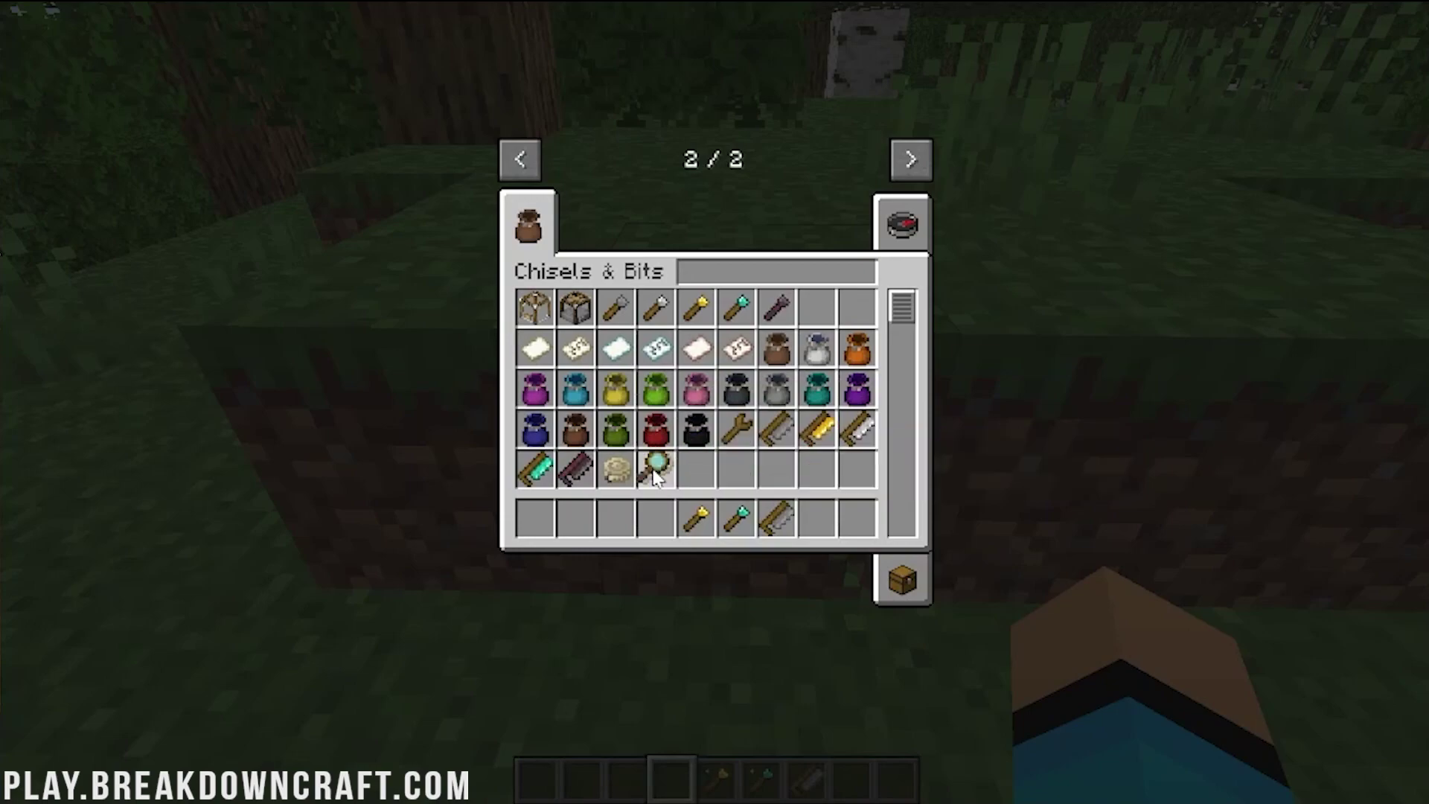
left_click(655, 517)
key("e")
left_click(715, 402)
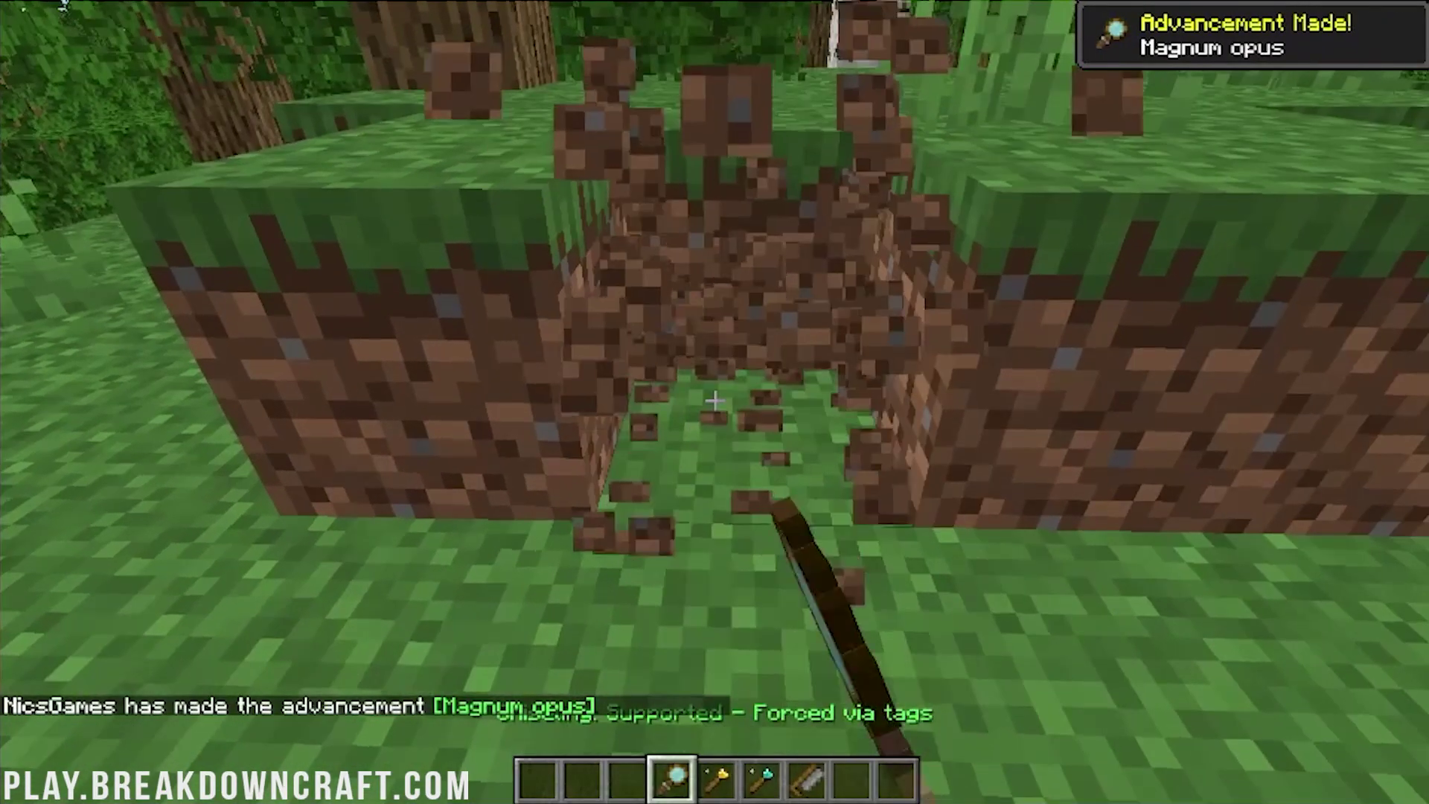
Place a Chisels & Bits chisel printer beside the raised dirt blocks and load the diamond chisel into its chisel slot.
key("e")
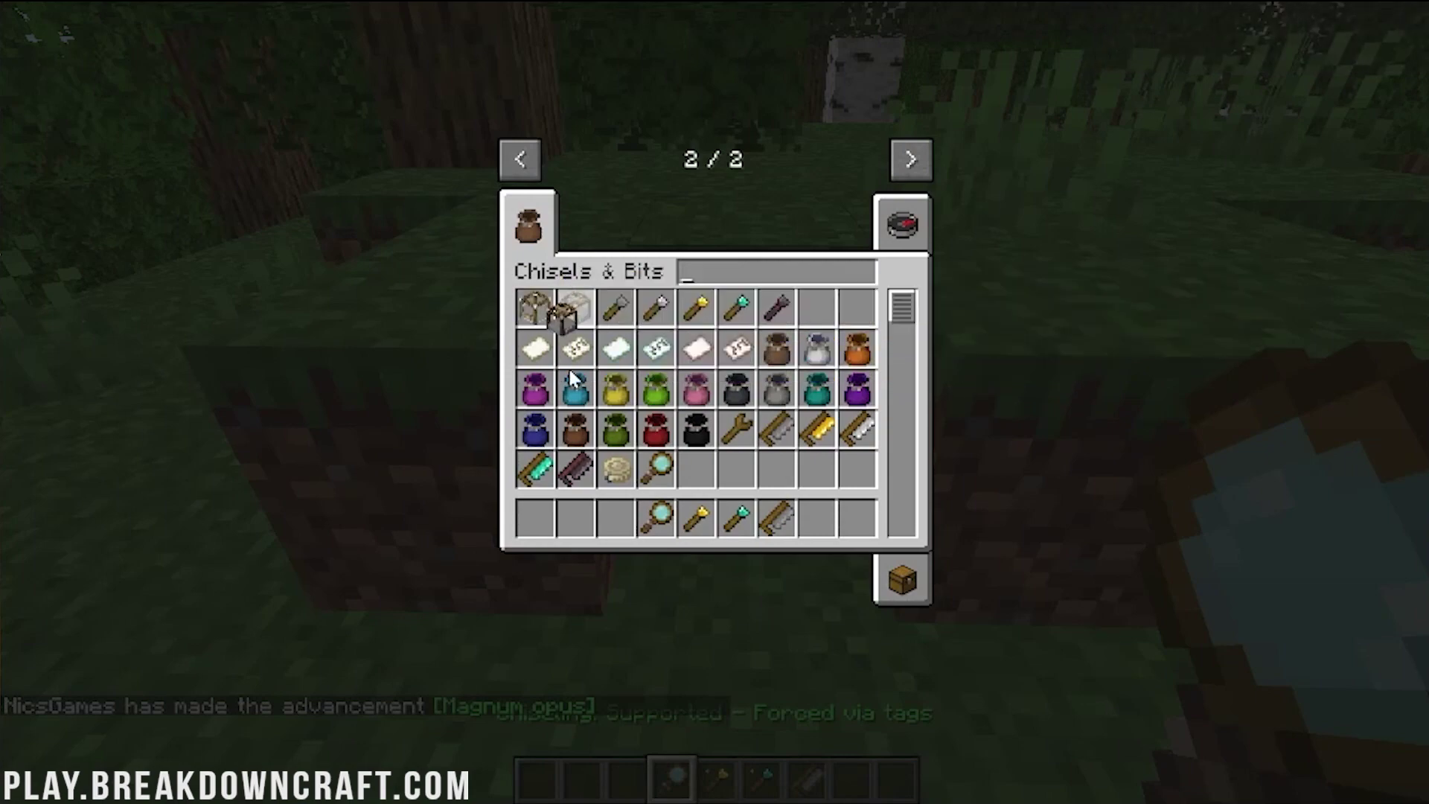
left_click(576, 517)
key("e")
scroll(715, 402, "up", 2)
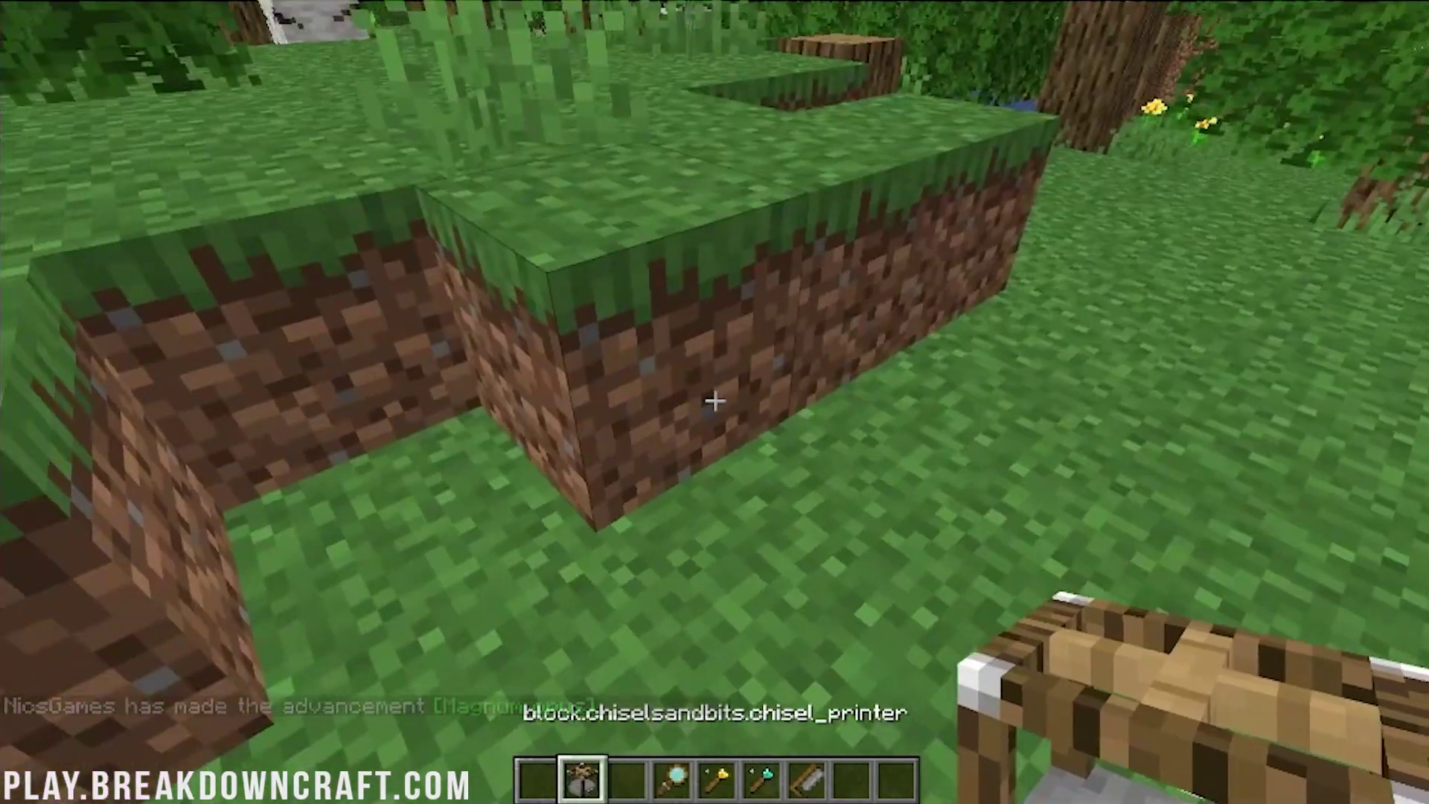
right_click(715, 402)
right_click(715, 402)
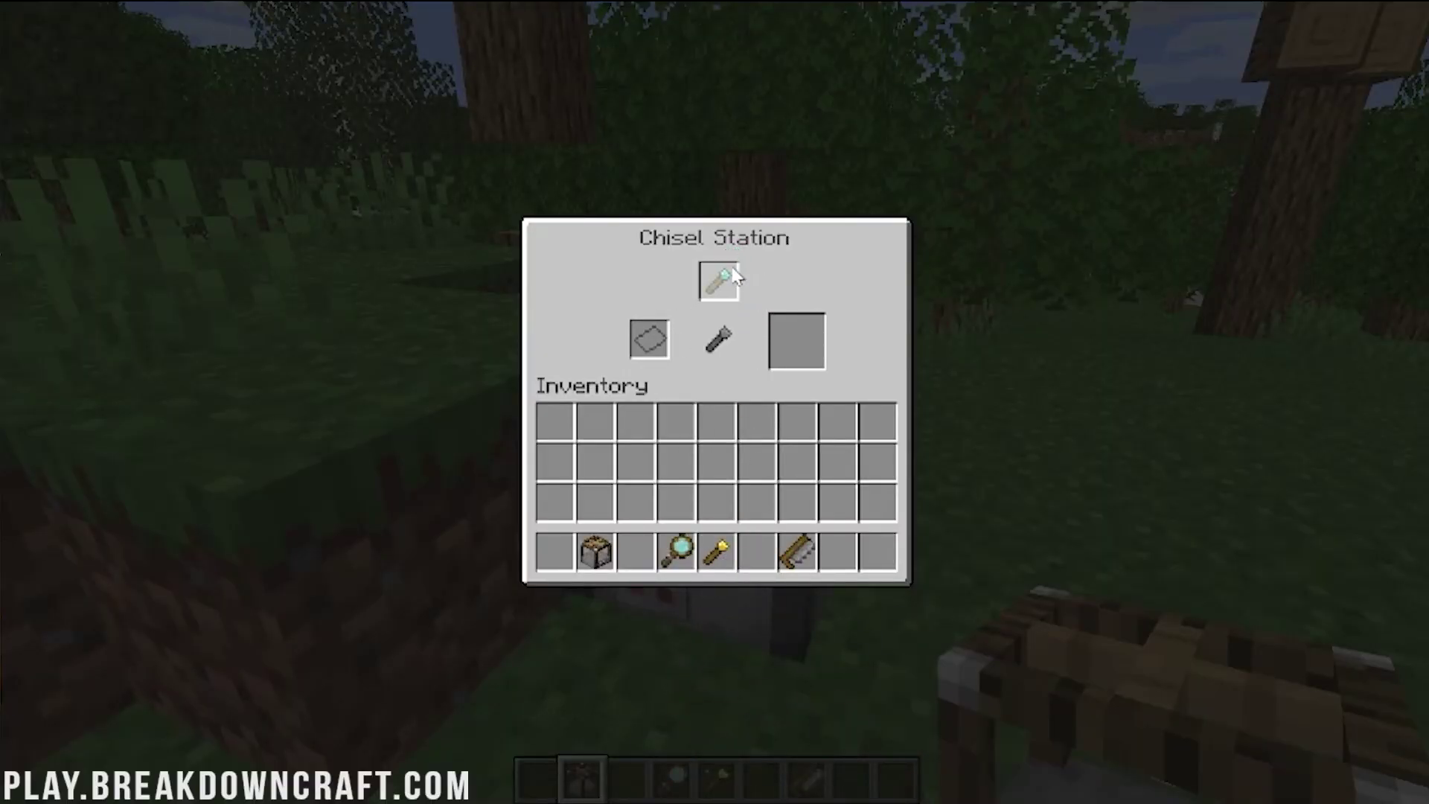
key("e")
Put a blank Mirror Chisel Design in the third hotbar slot.
key("e")
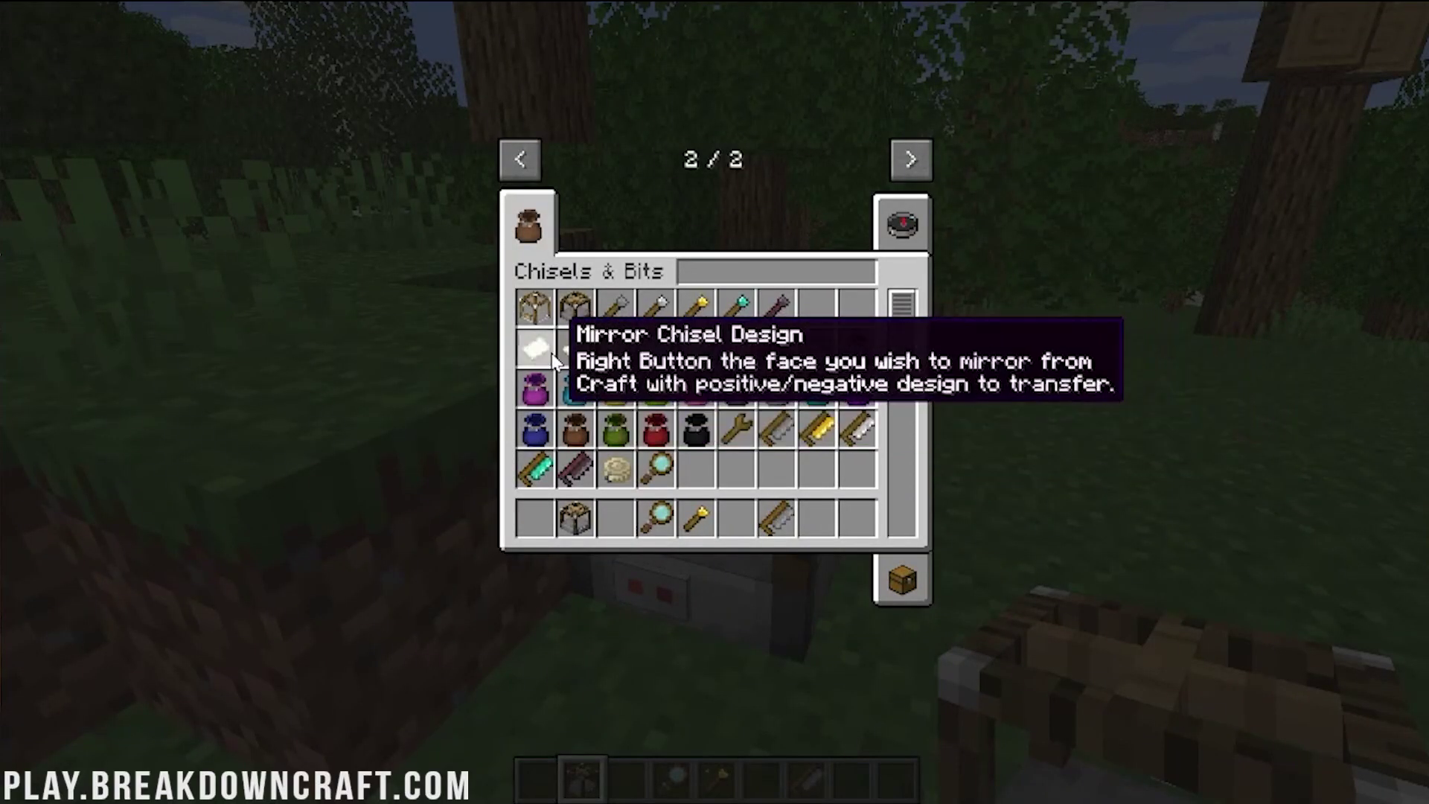
key("e")
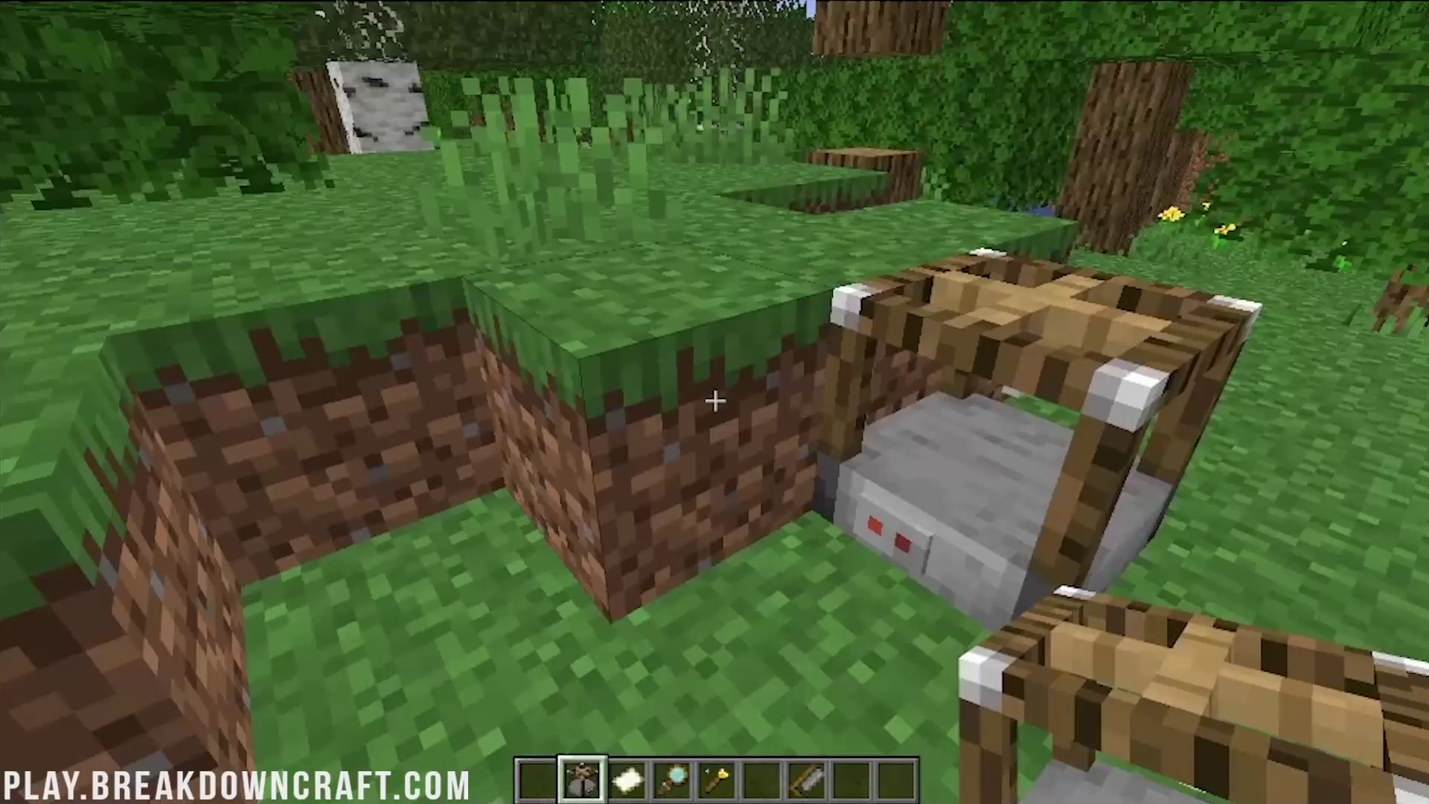
Chisel scattered bits out of the corner grass block's top and dirt side with the golden chisel in Single Bit mode.
scroll(715, 402, "down", 3)
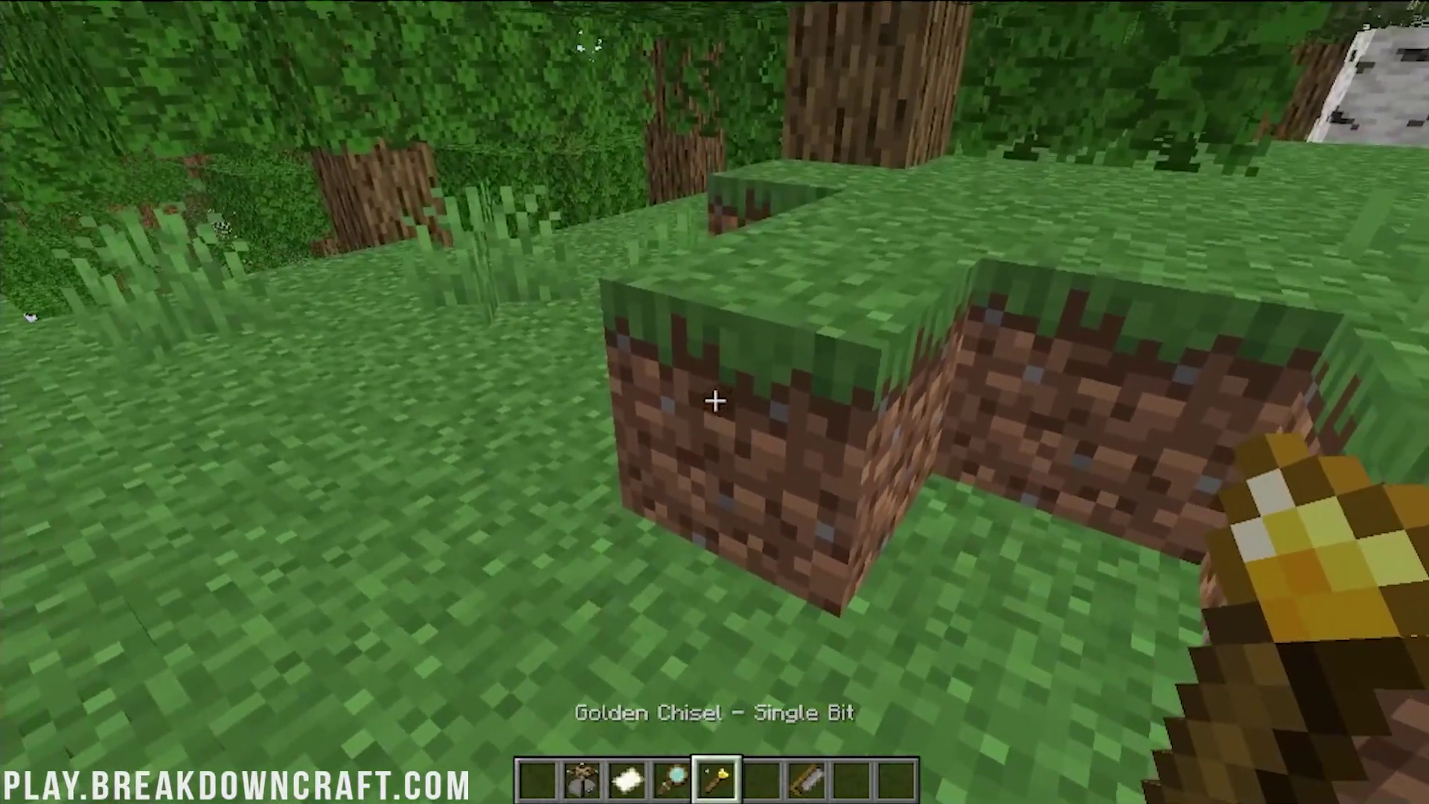
key("w")
key("w")
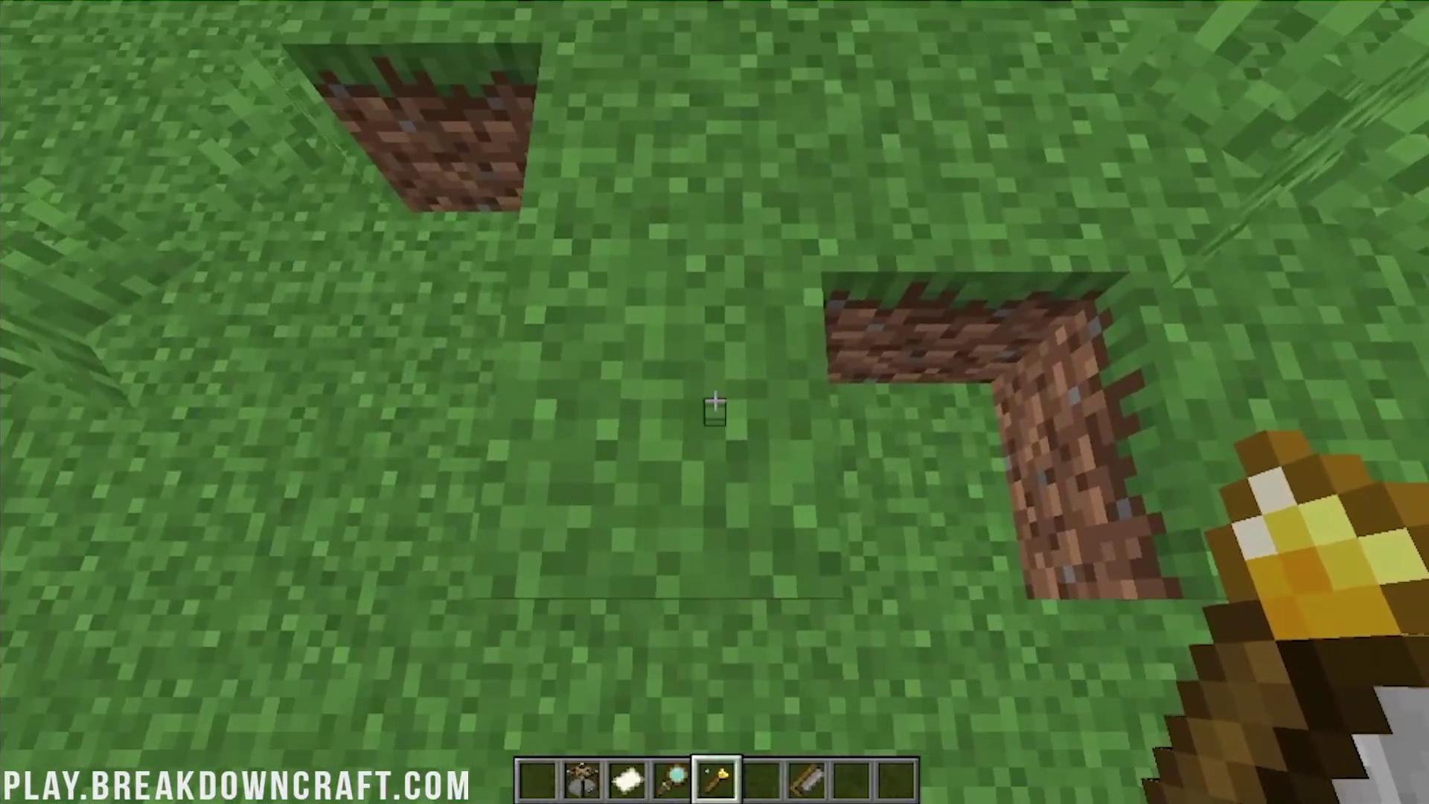
left_click(715, 402)
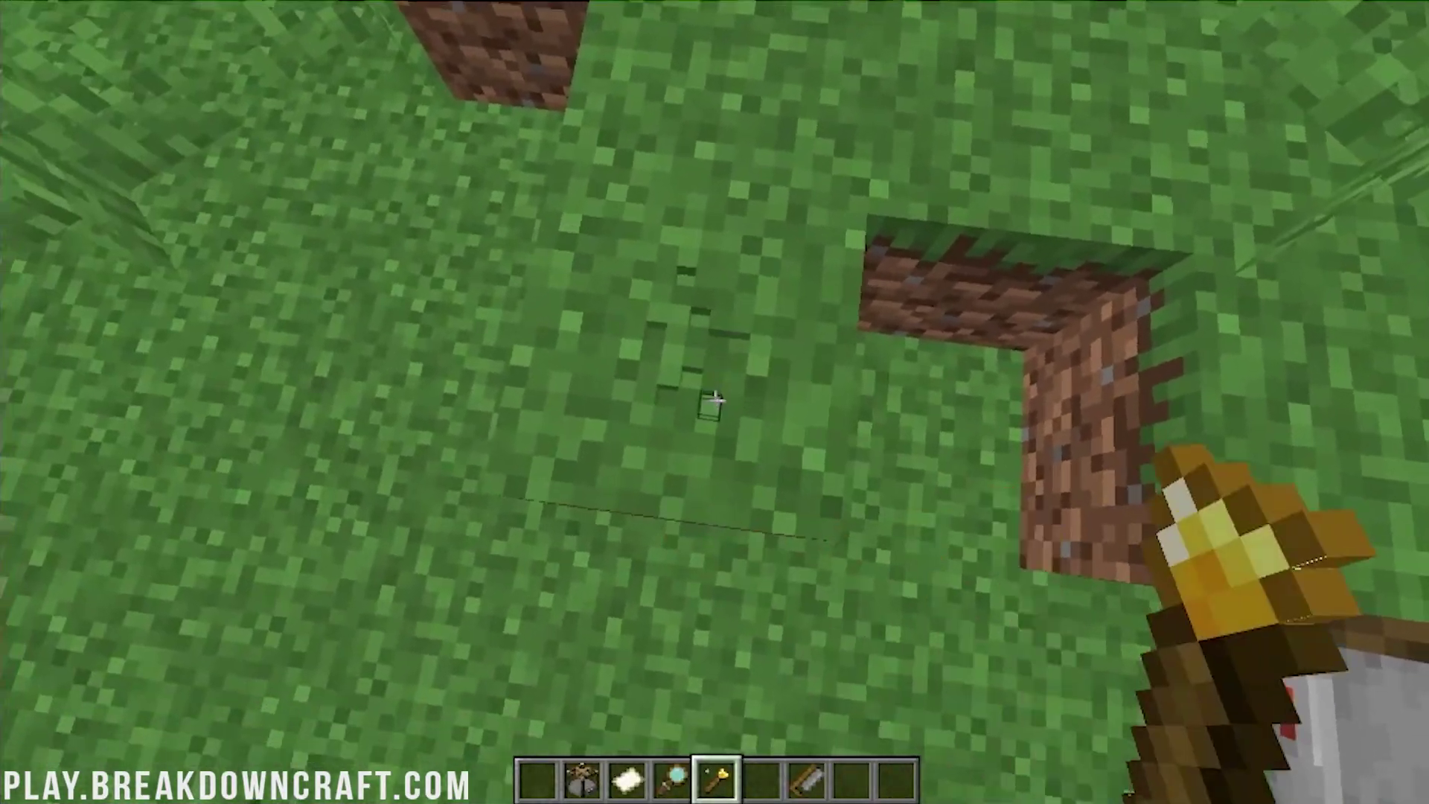
left_click(715, 402)
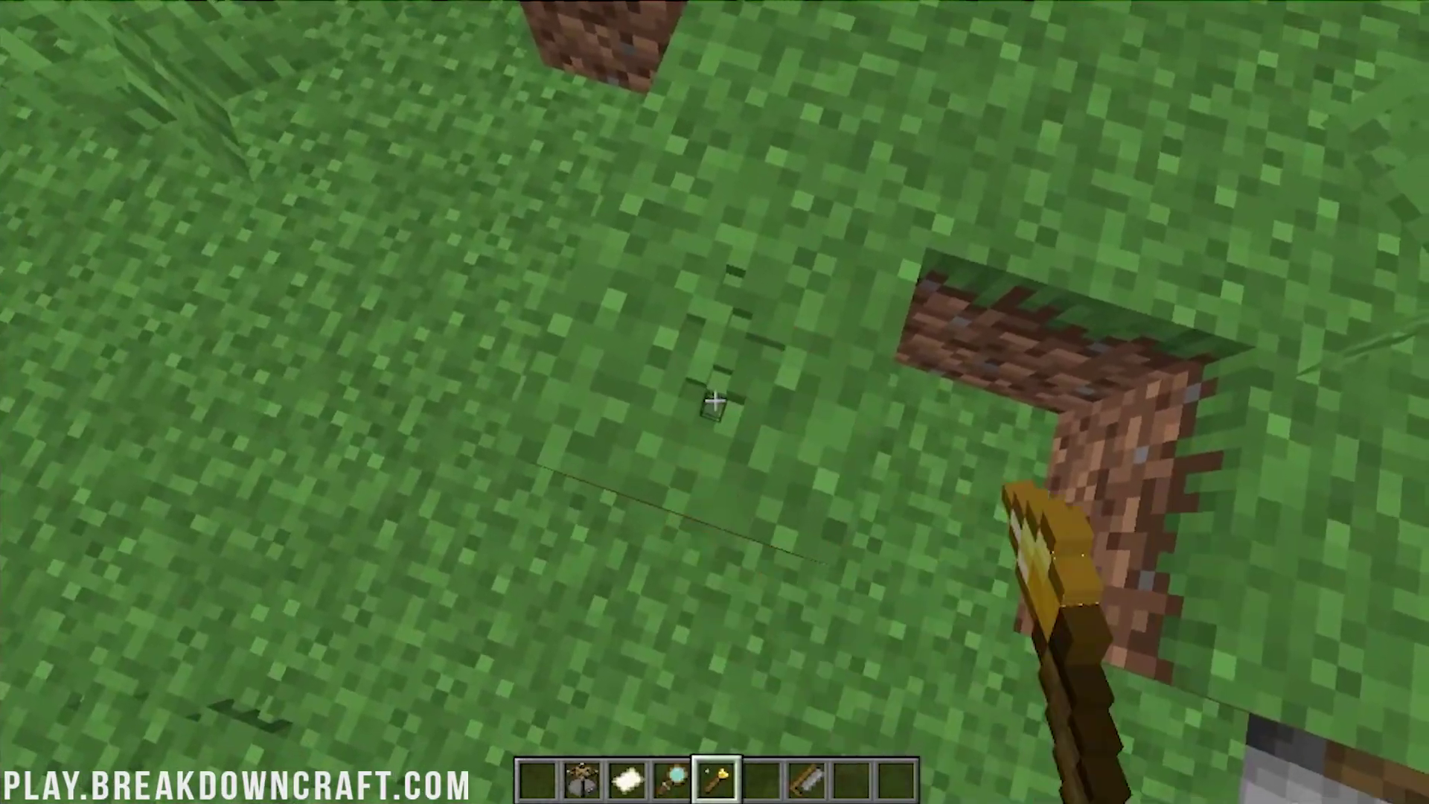
key("s")
key("w")
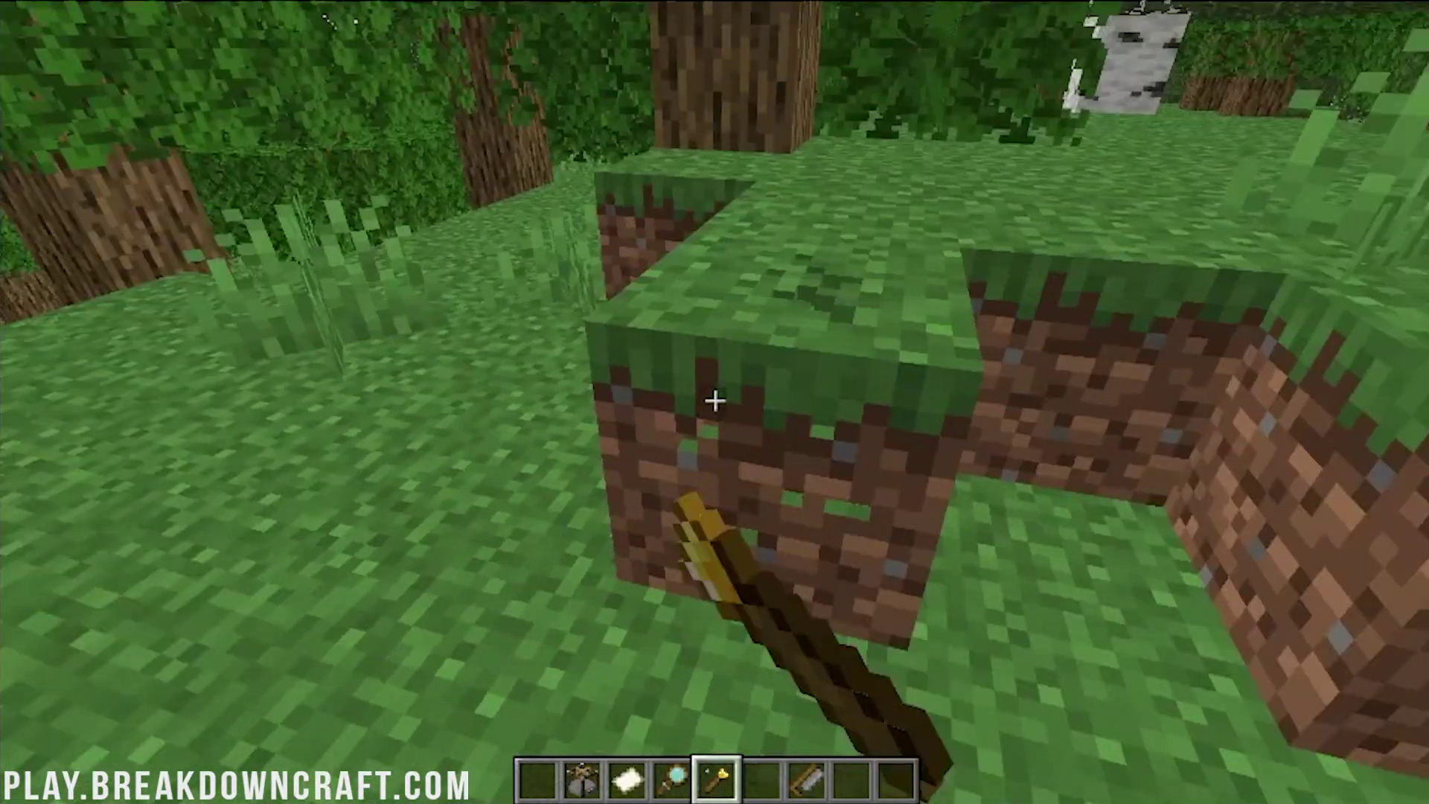
Chisel pieces from the ground and raised block using the Line, Grid Snapped 1/2 Size Cube and Grid Snapped 1/4 Size Cube modes.
key("5")
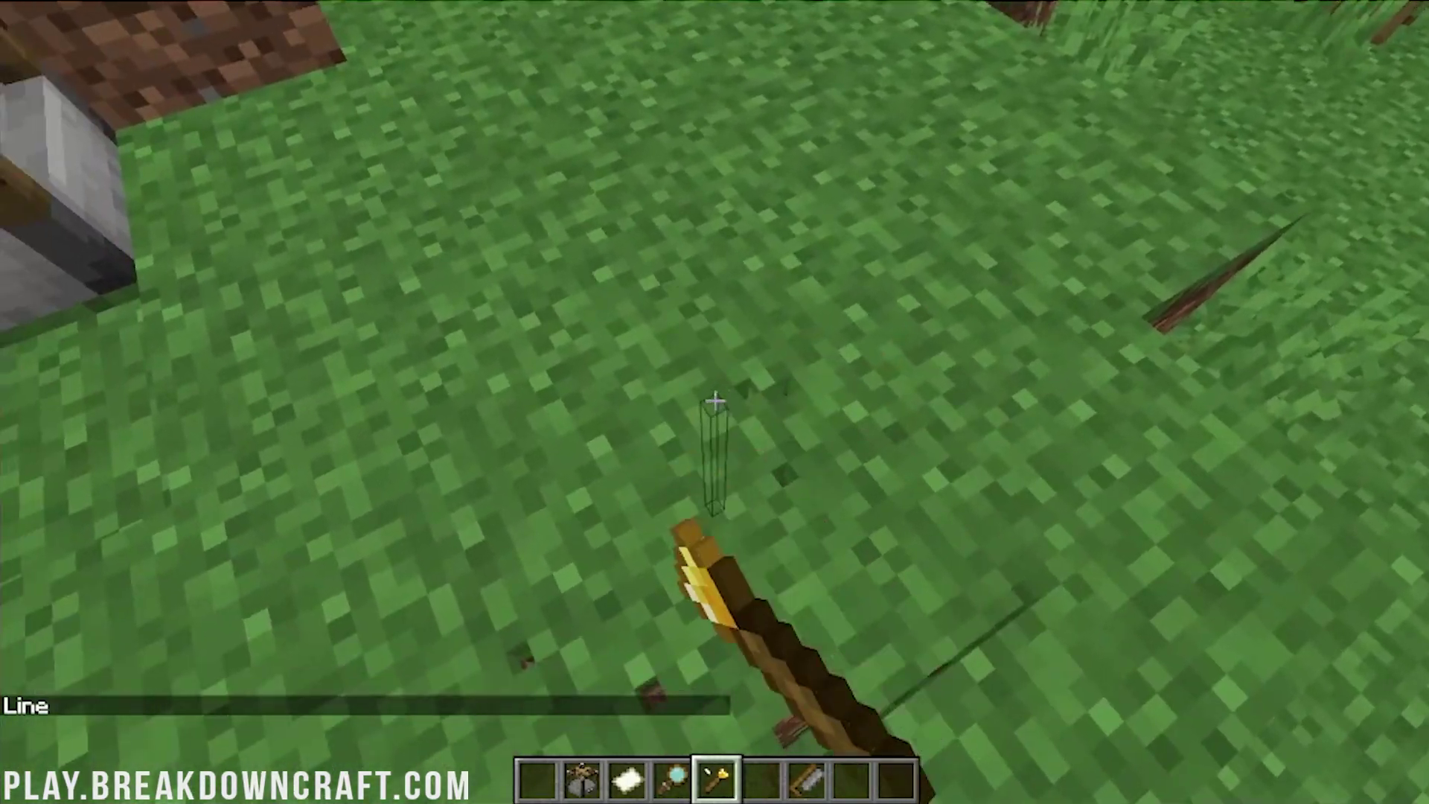
scroll(715, 402, "down", 2)
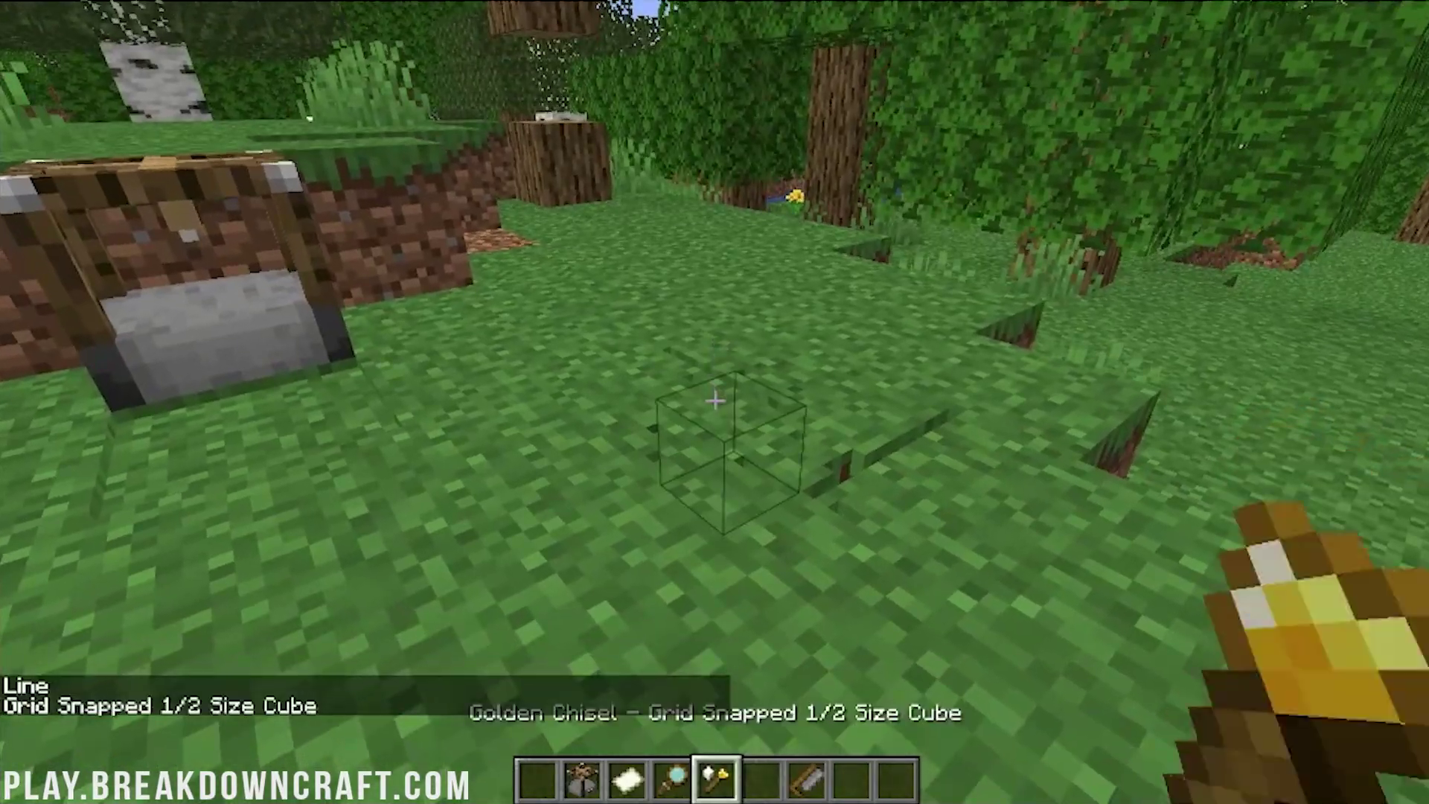
left_click(715, 402)
left_click(714, 403)
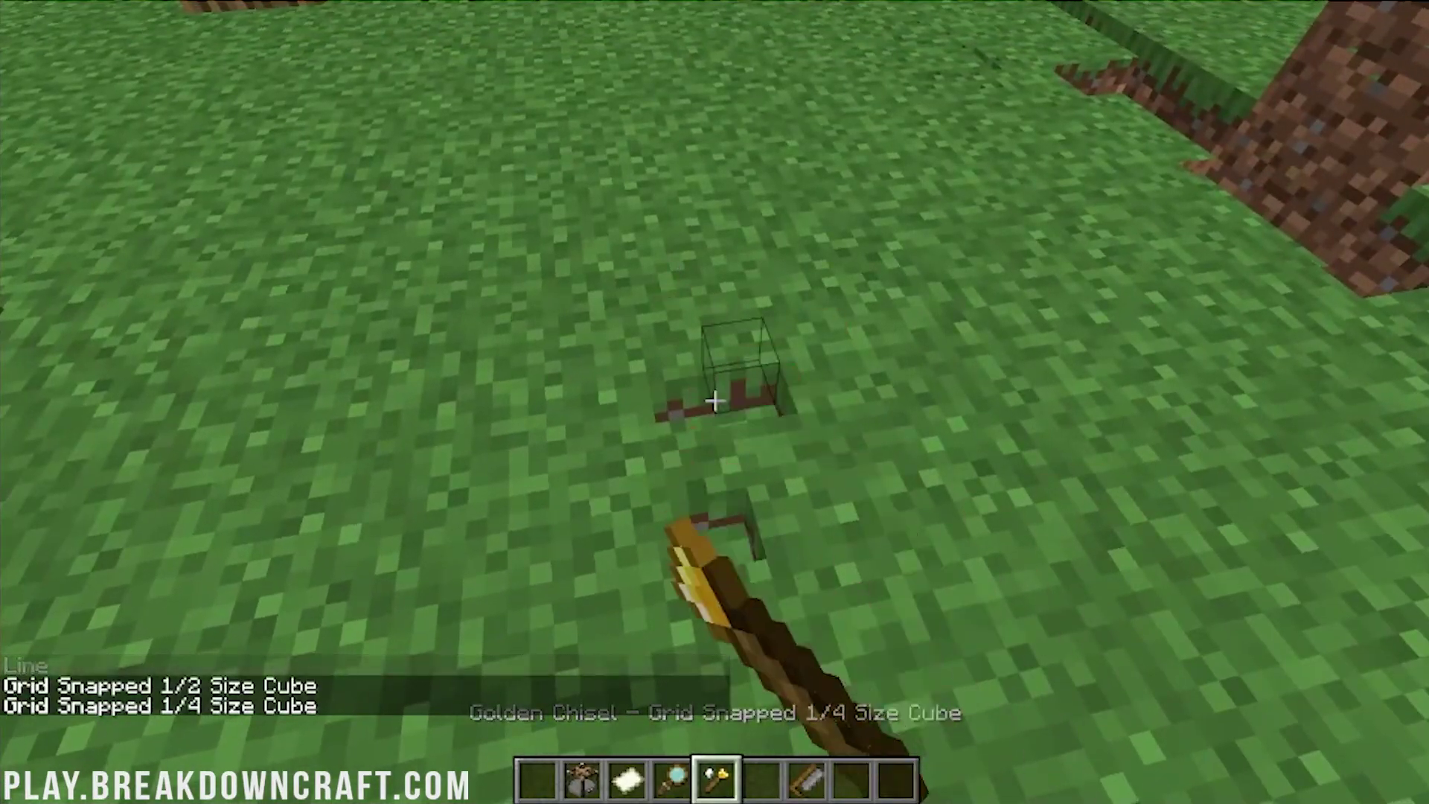
left_click(714, 403)
left_click(715, 402)
left_click(715, 402)
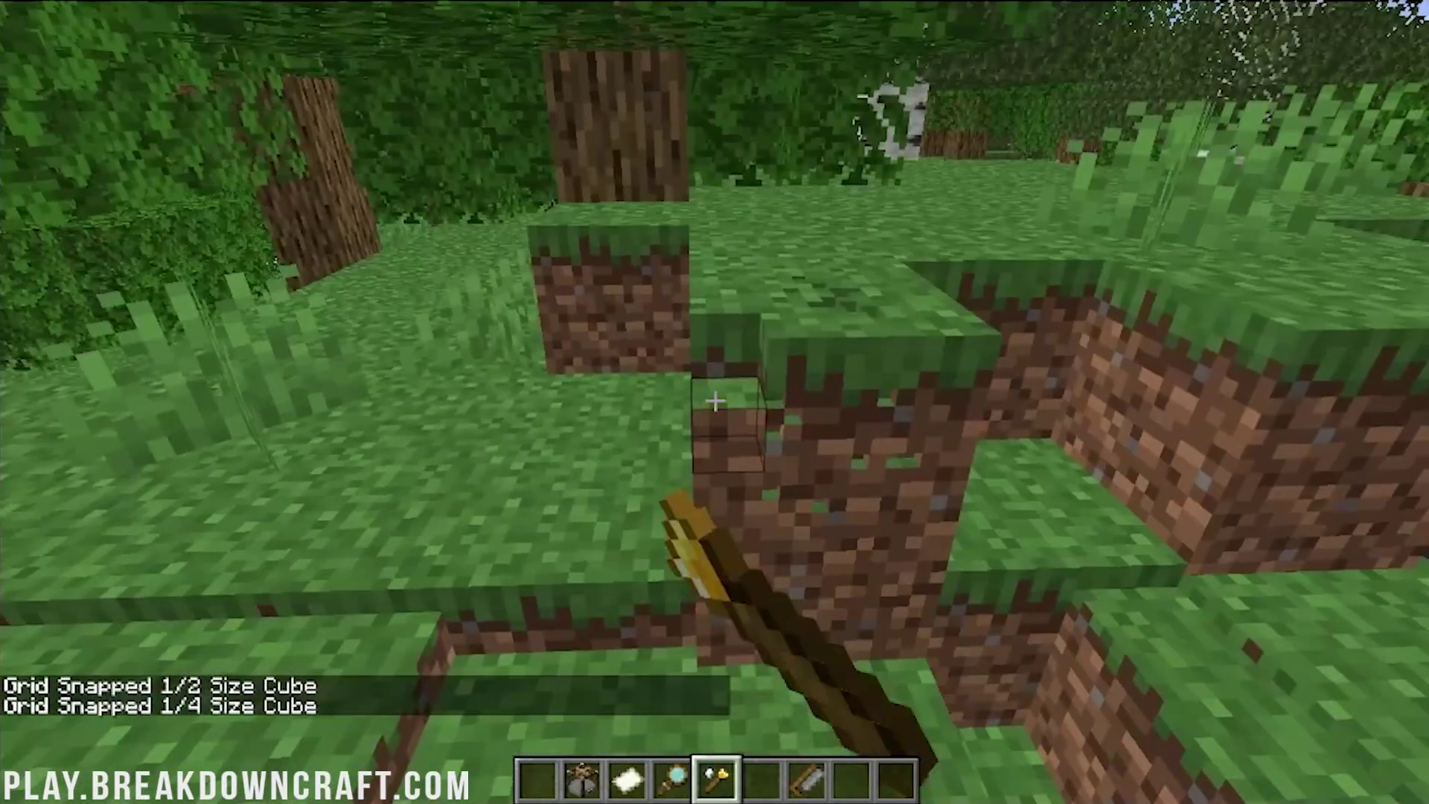
Load the written mirror design into the Chisel Station's design slot.
scroll(715, 402, "up", 2)
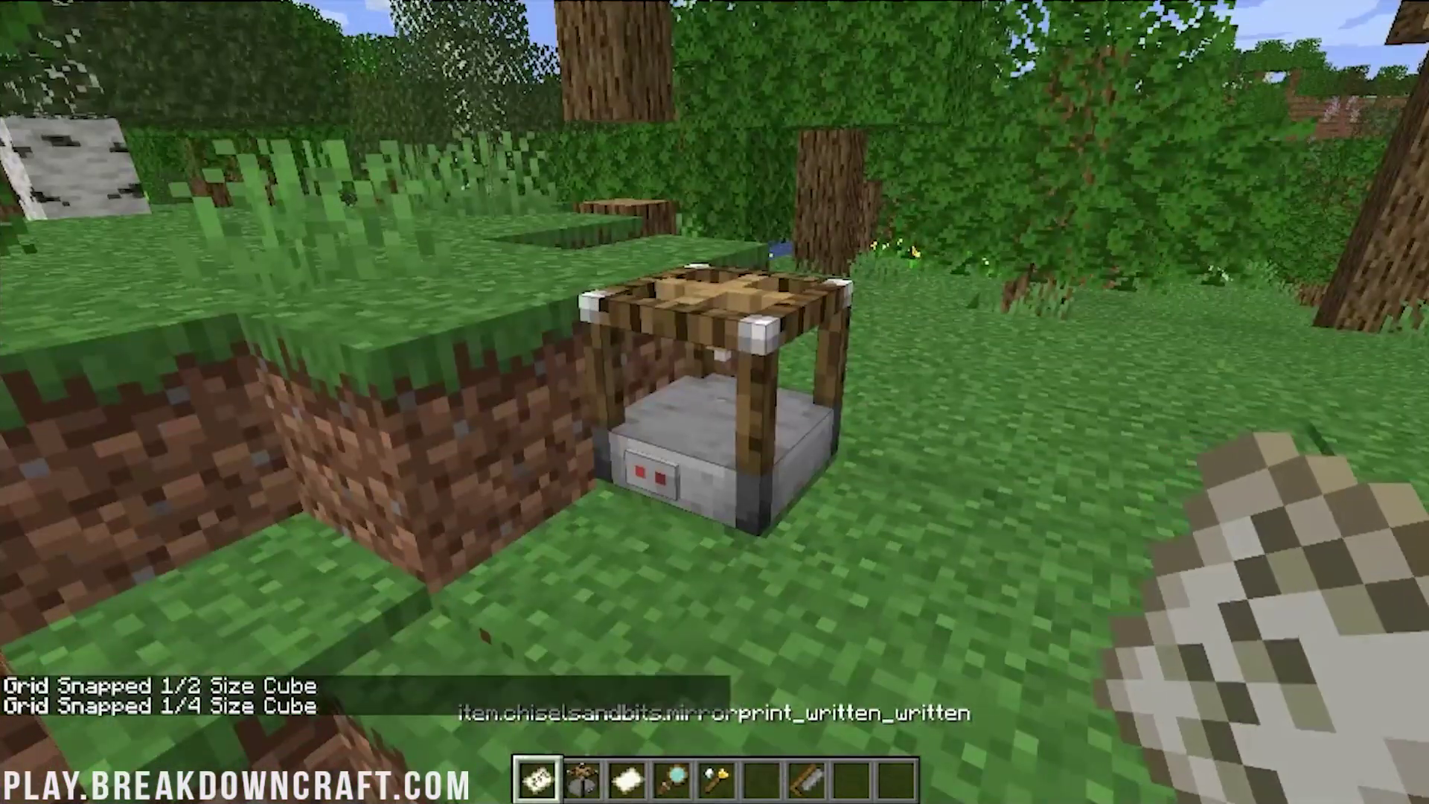
right_click(715, 402)
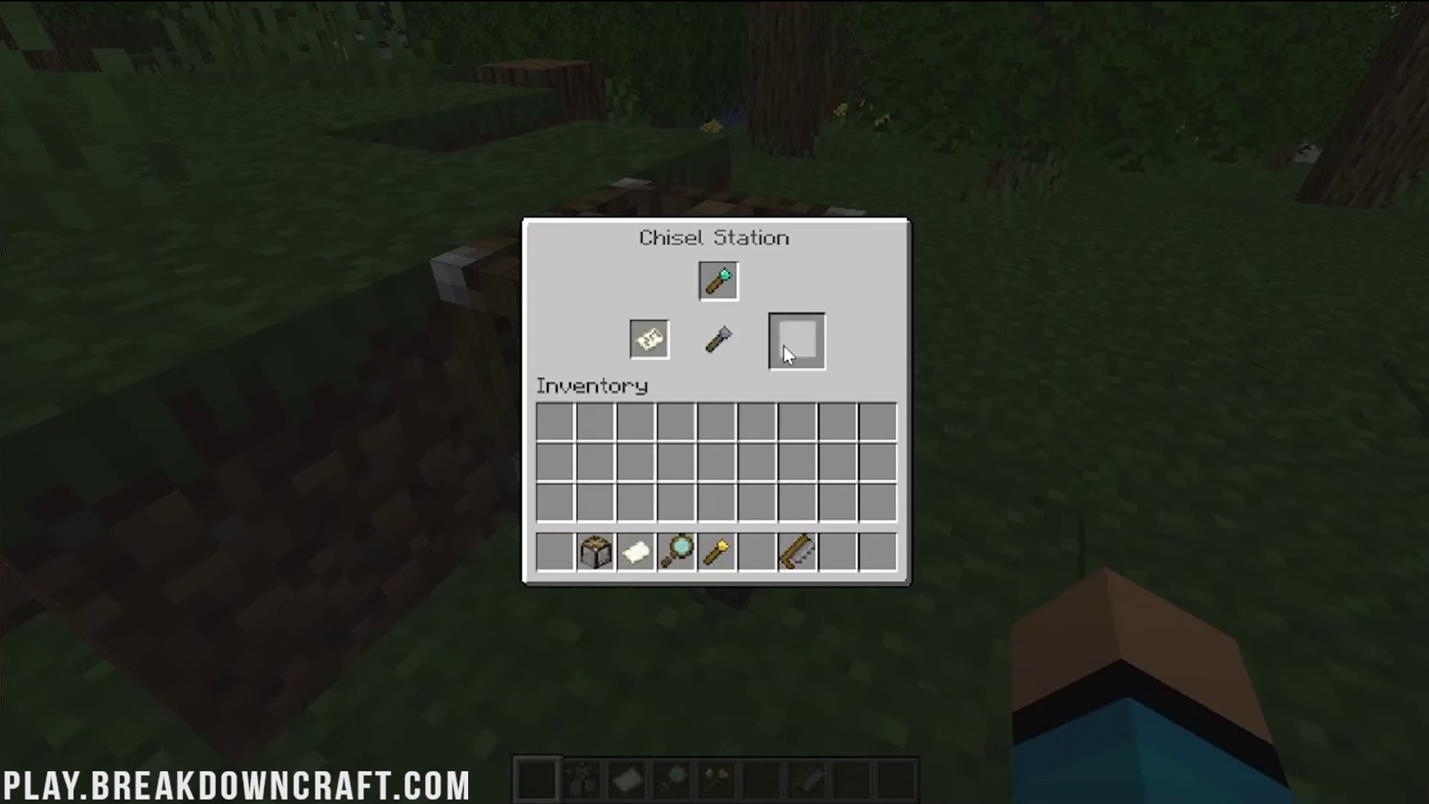
key("Escape")
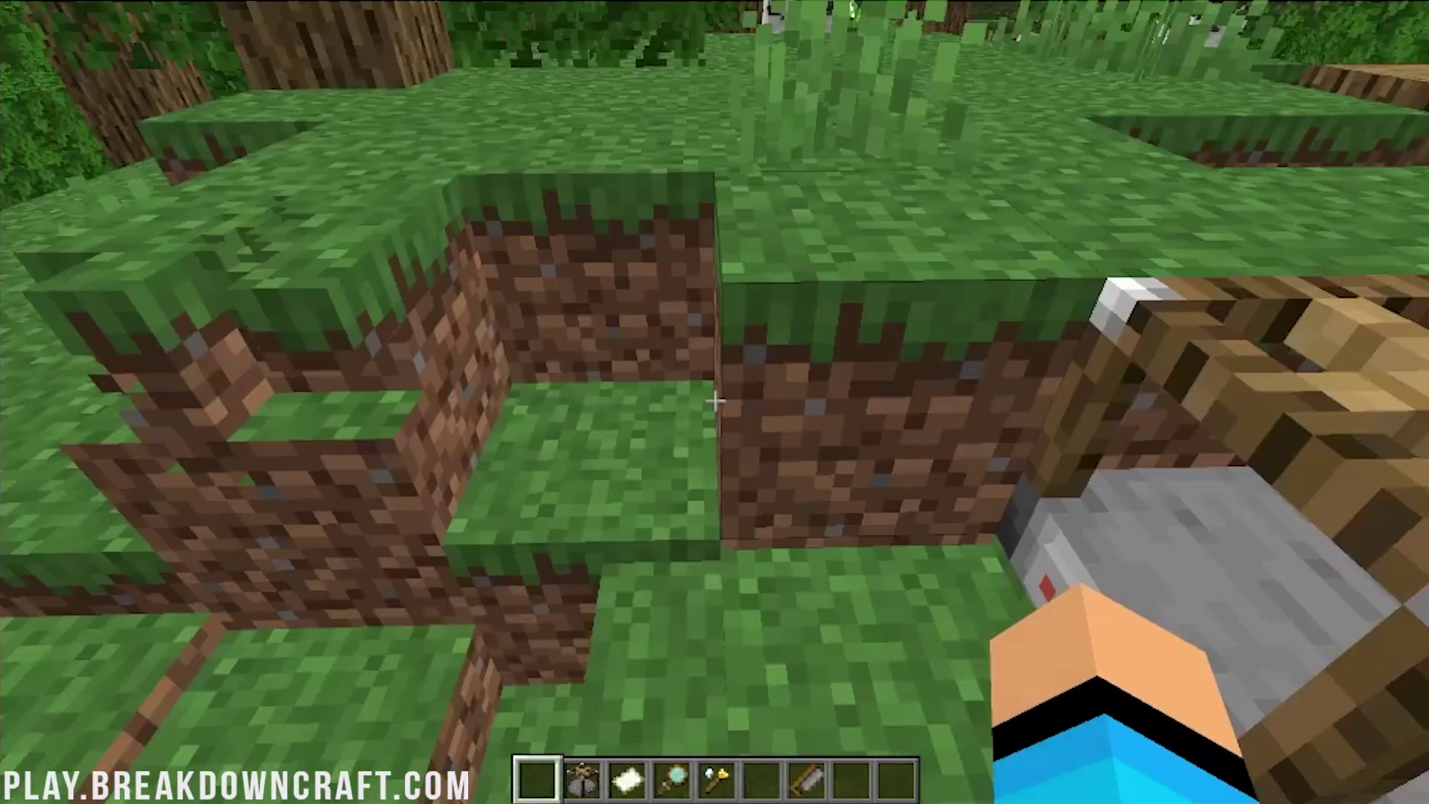
Check the Chisel Station's progress and output twice, and read the Positive Chisel Design description among the Chisels & Bits items.
right_click(715, 402)
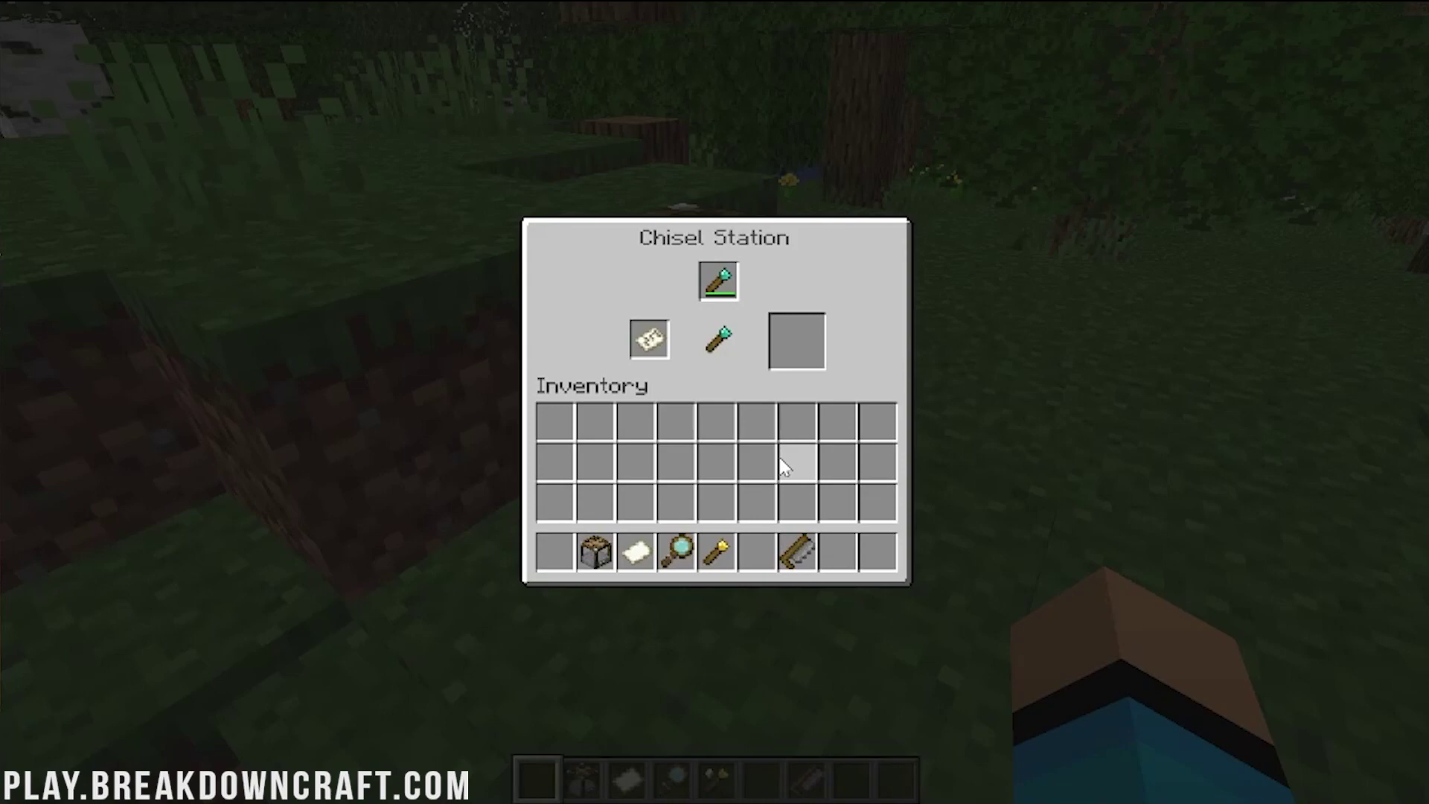
key("Escape")
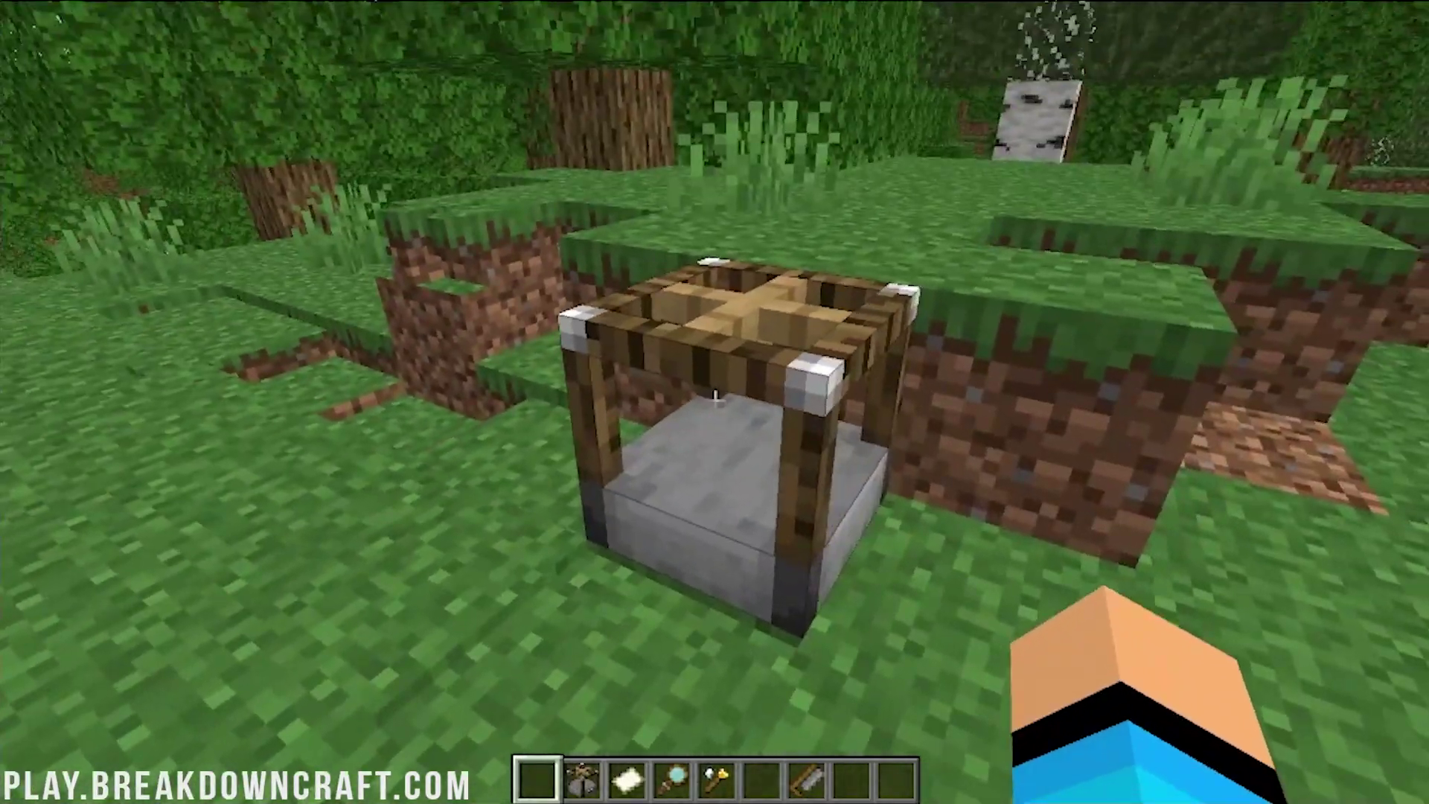
right_click(715, 402)
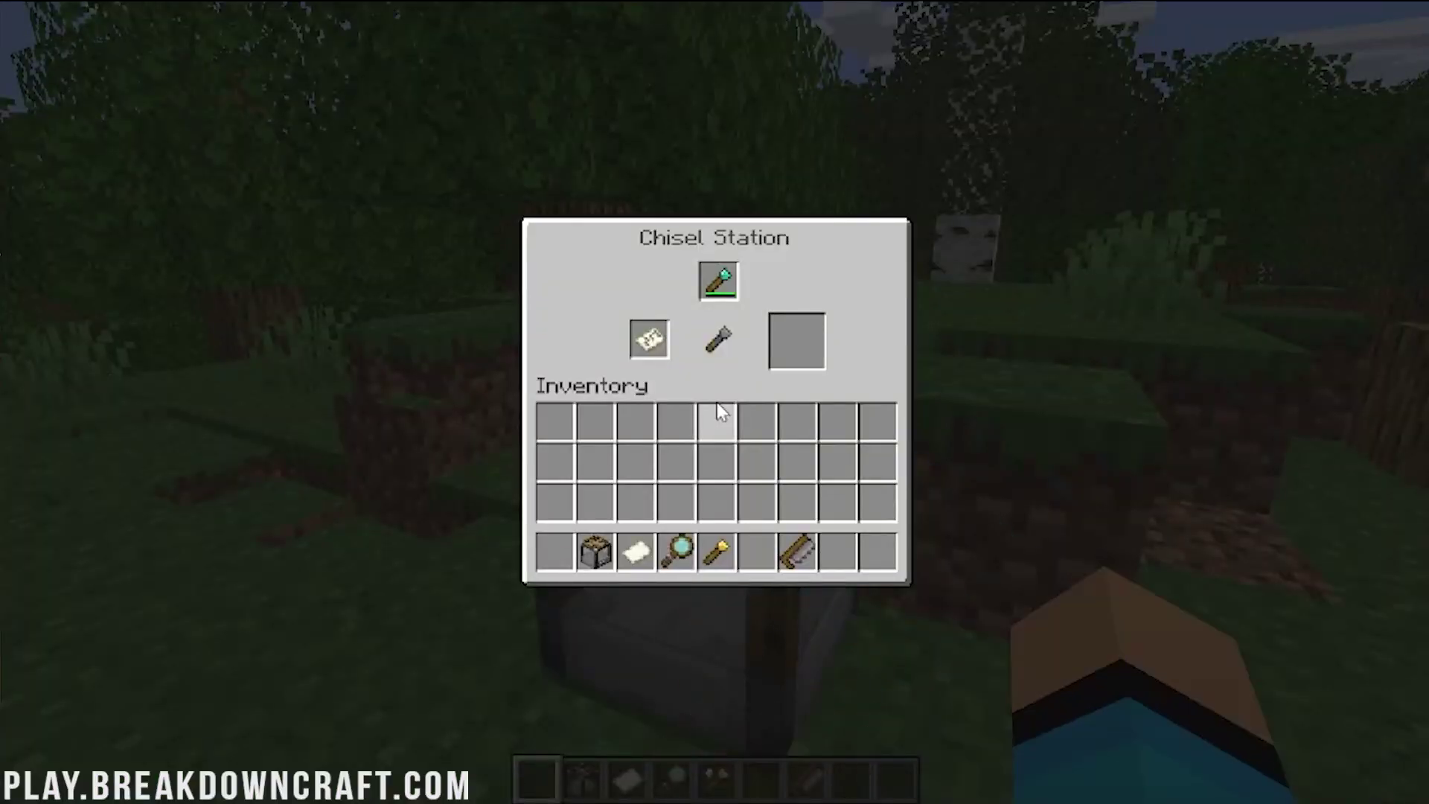
key("Escape")
key("e")
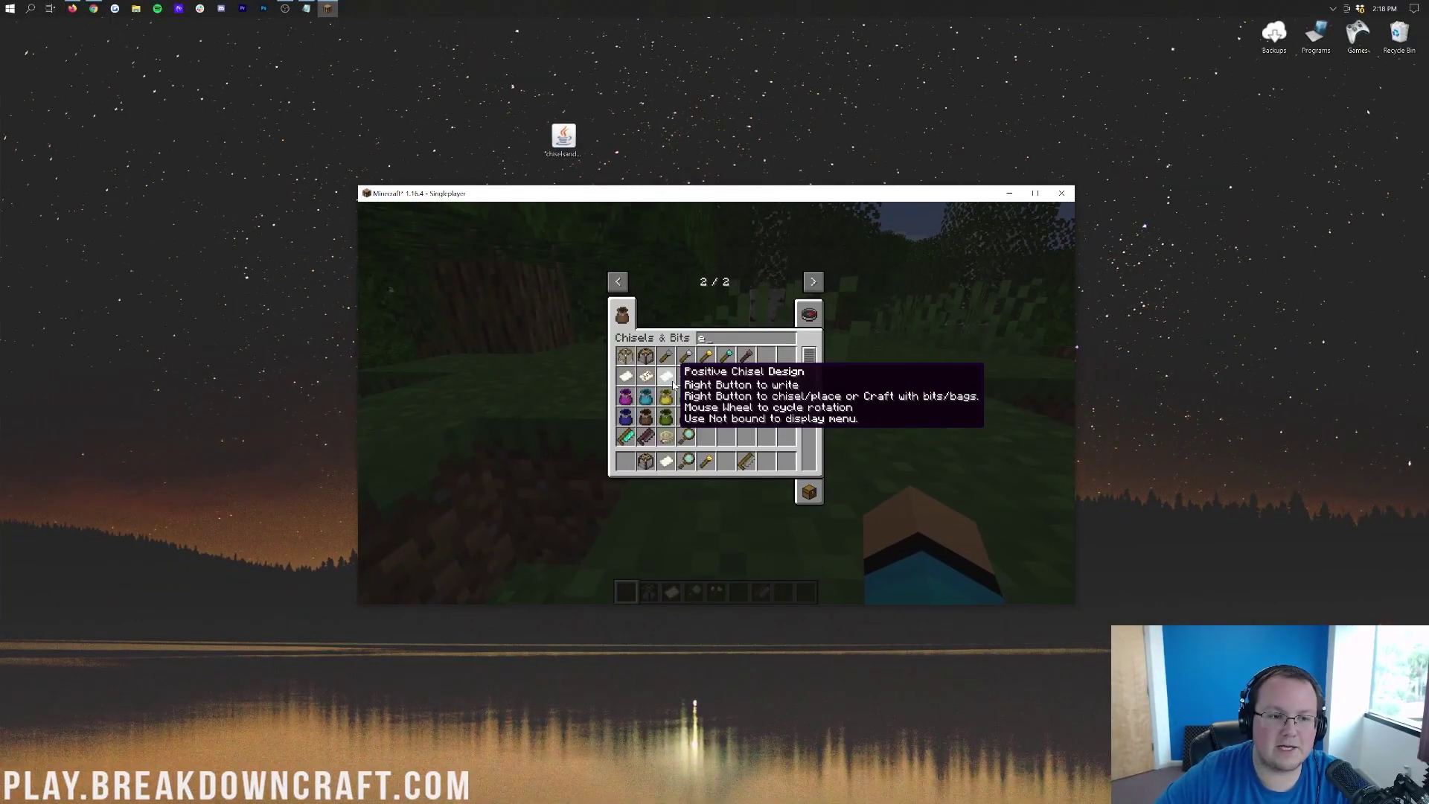
key("Escape")
Pause the game, switch to Chrome, and look through the Chisels & Bits Tips and Tricks and FAQ pages.
key("Escape")
left_click(93, 9)
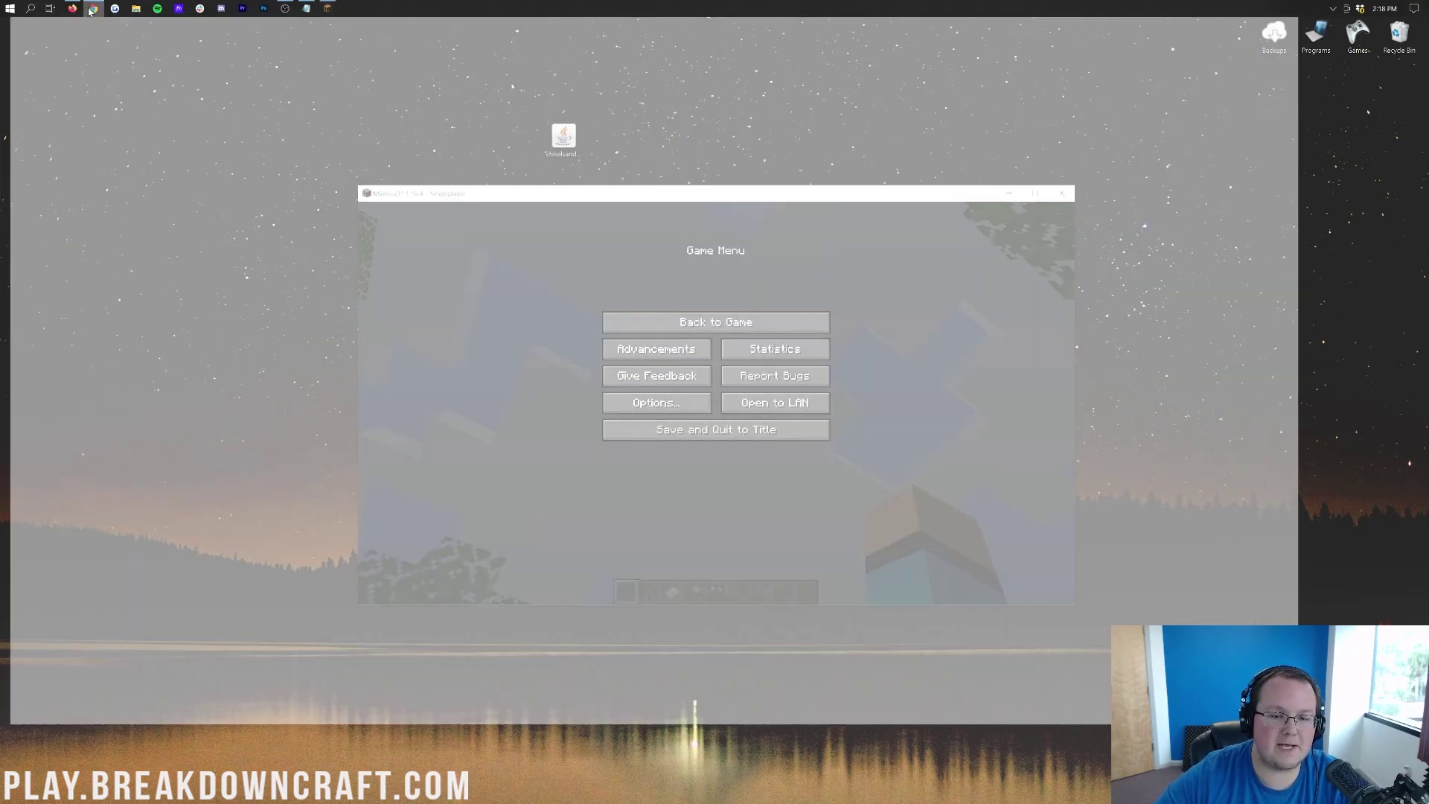
left_click(91, 25)
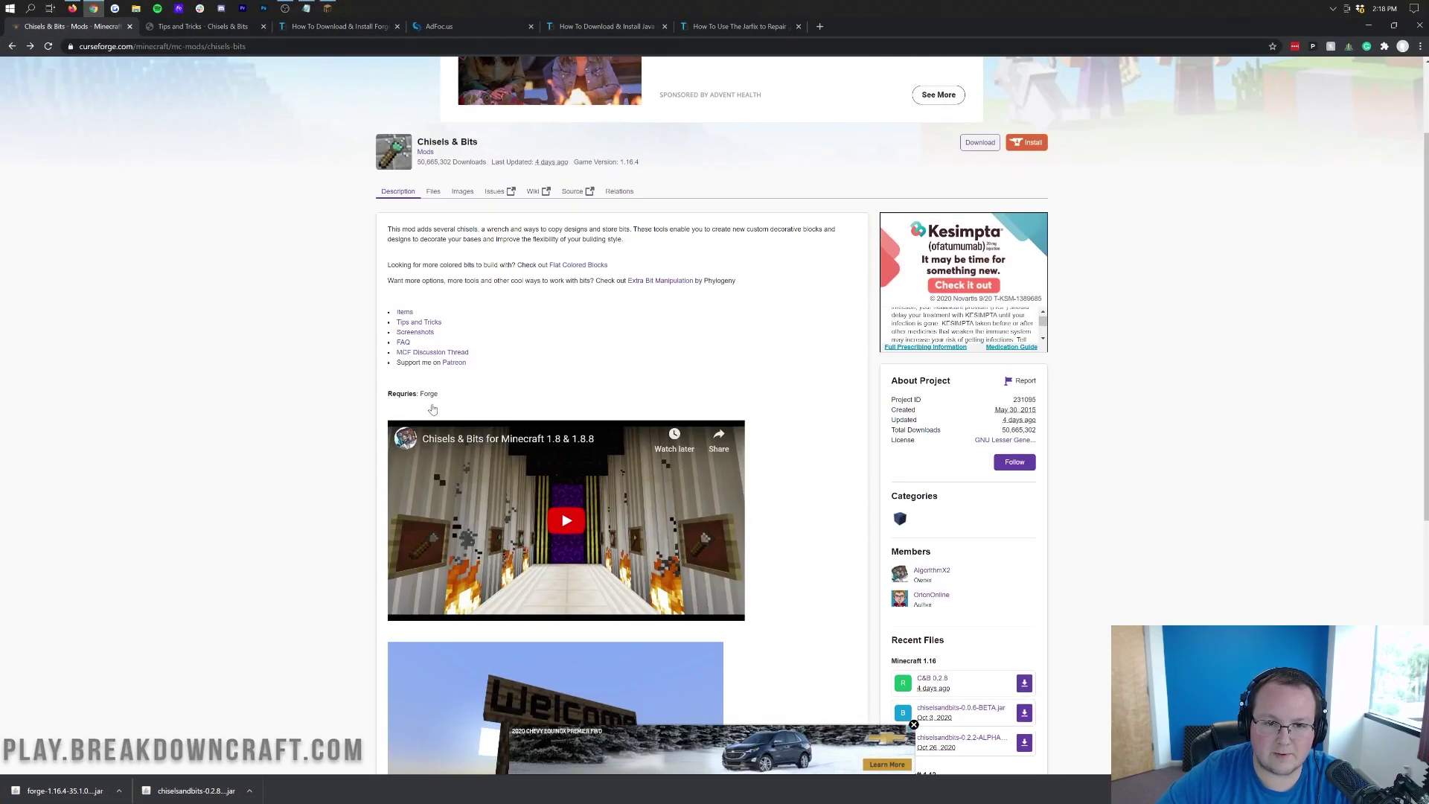
left_click(227, 30)
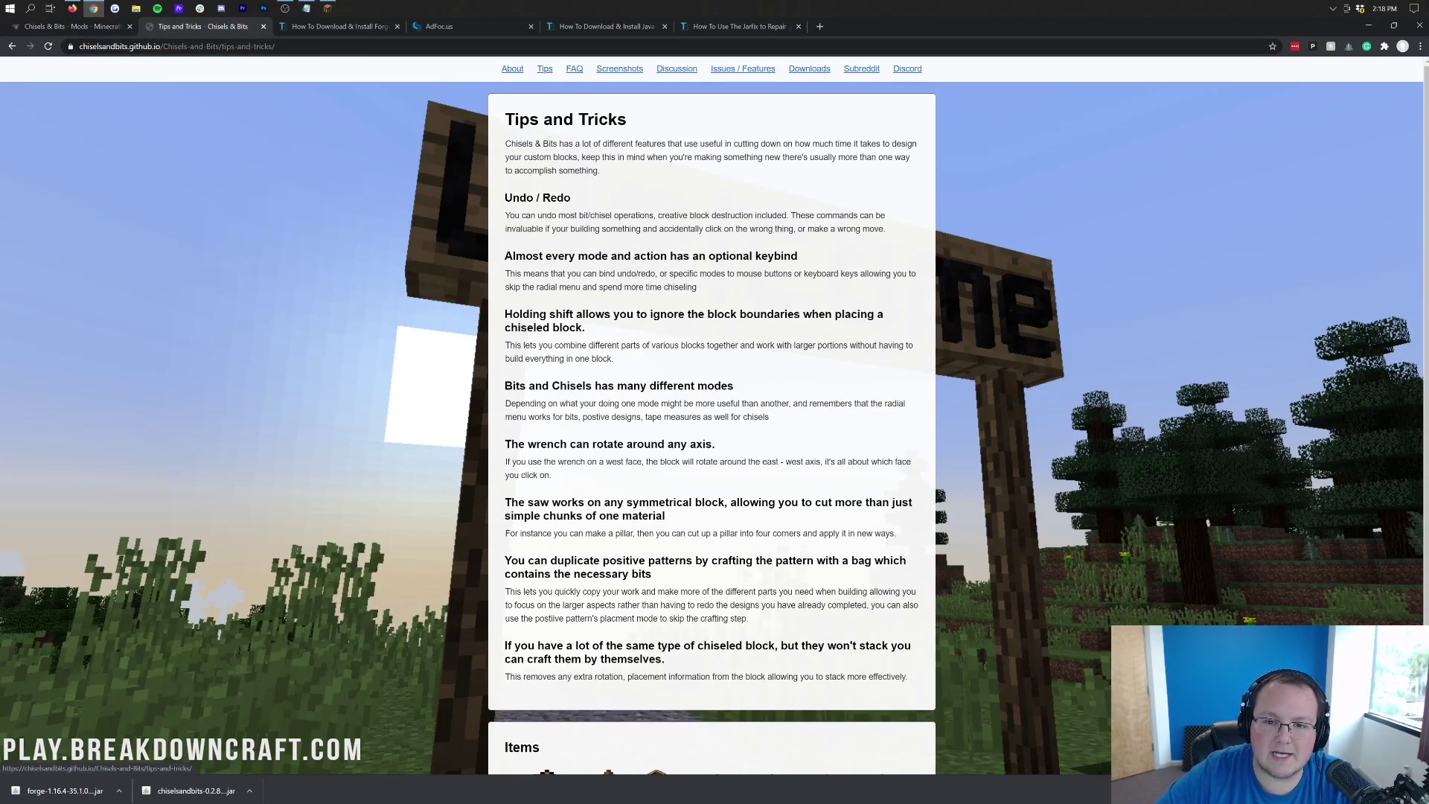
left_click(574, 69)
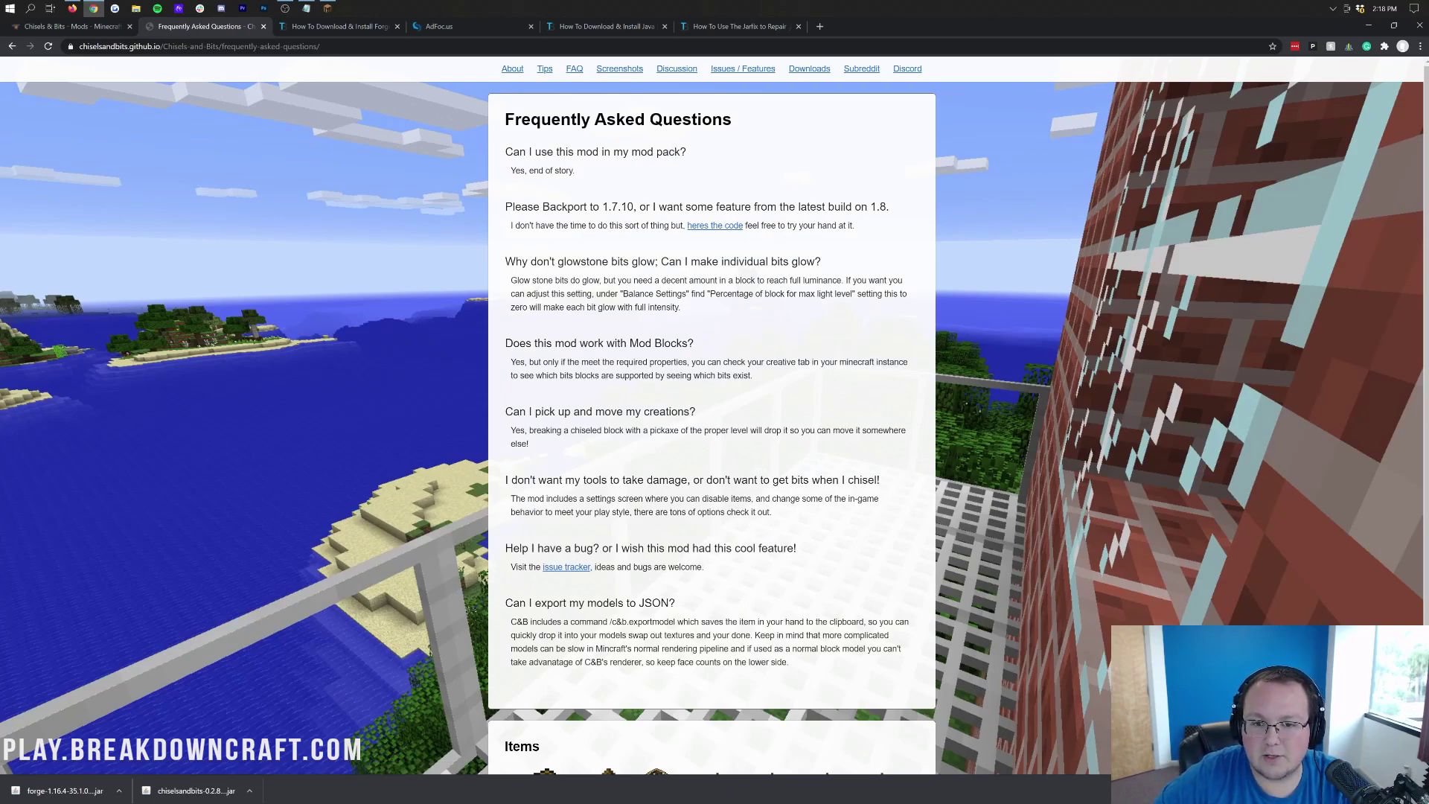
key("alt+Left")
scroll(712, 335, "down", 2)
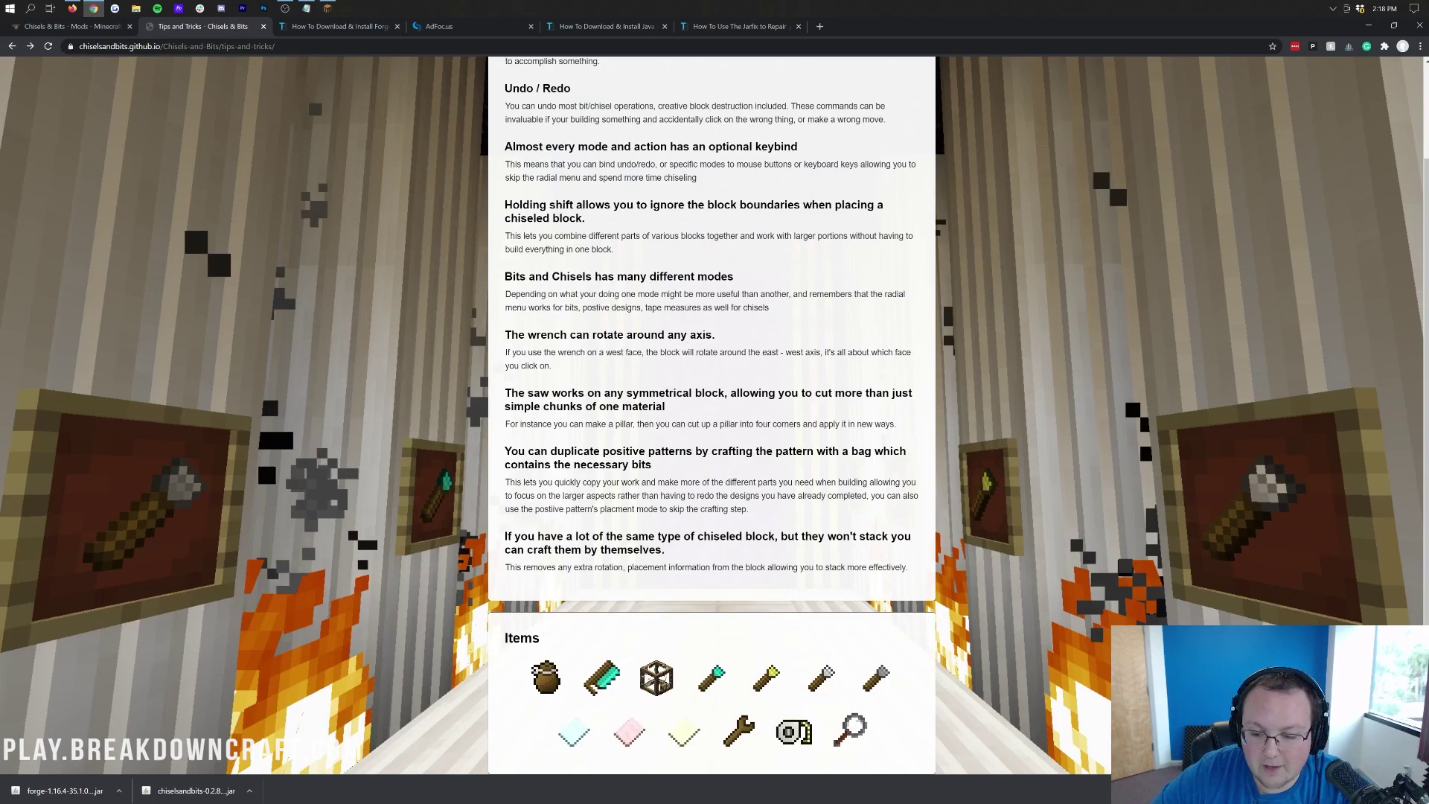
scroll(712, 335, "up", 5)
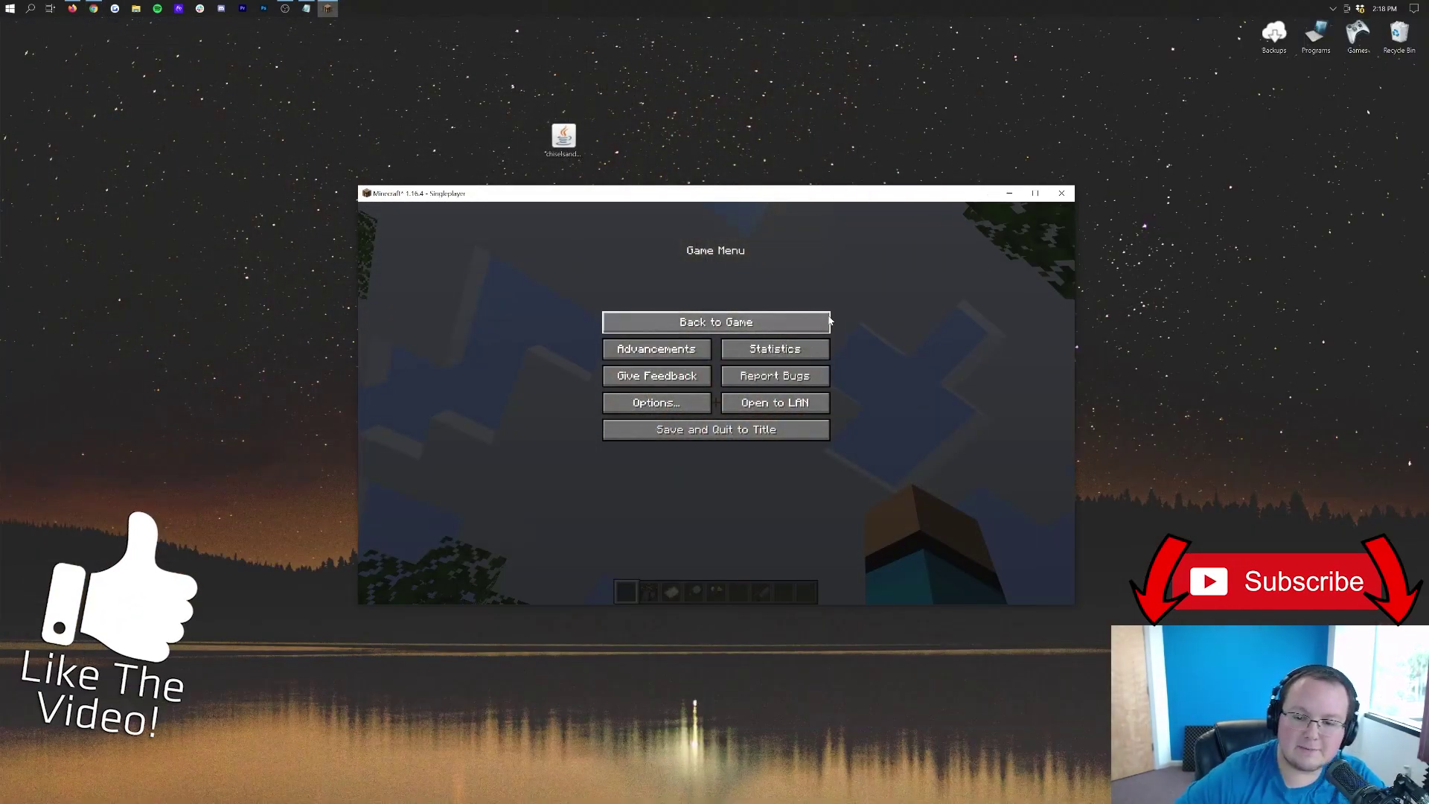
Resume the Minecraft world, check the Chisel Station's contents again, and look around the surrounding grassland.
left_click(828, 322)
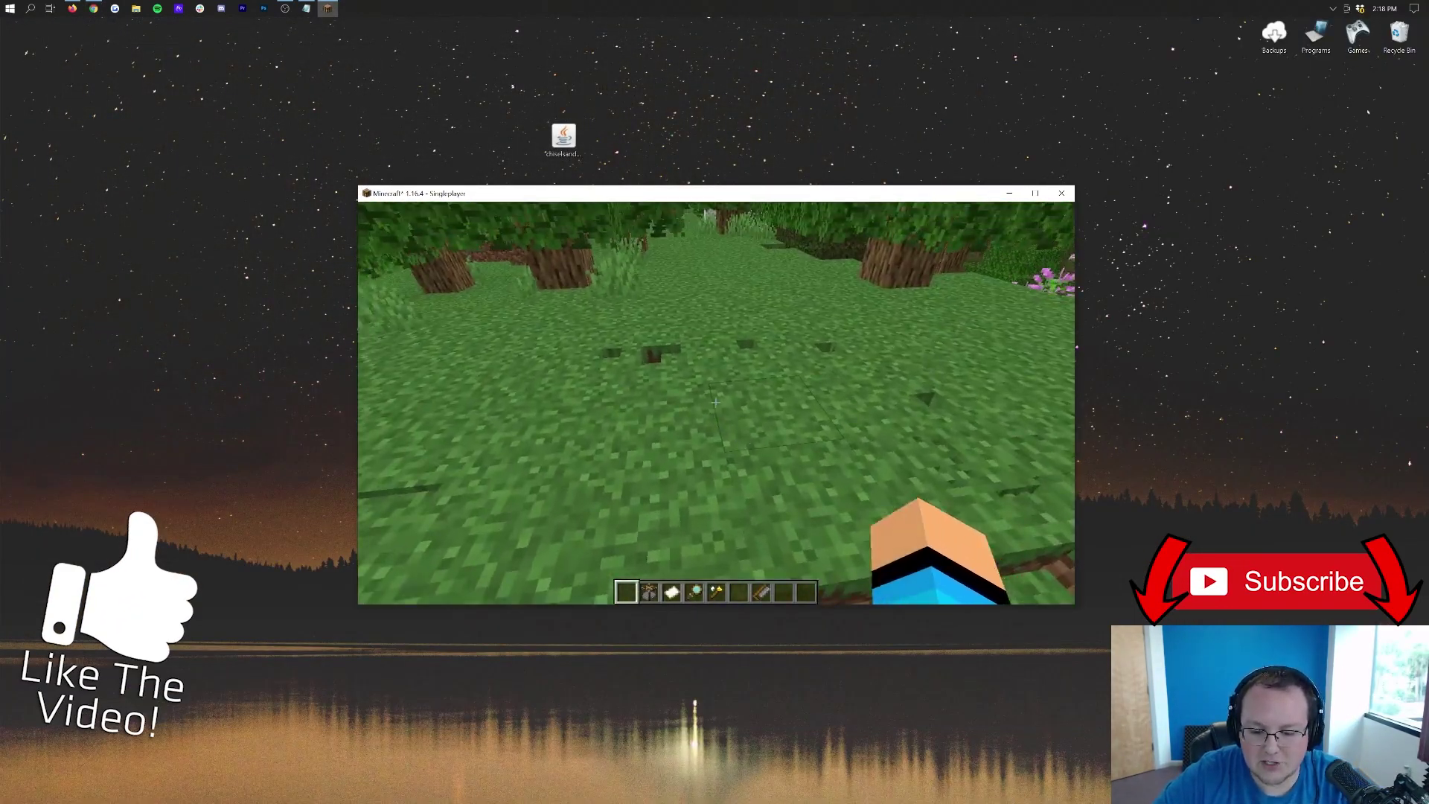
key("5")
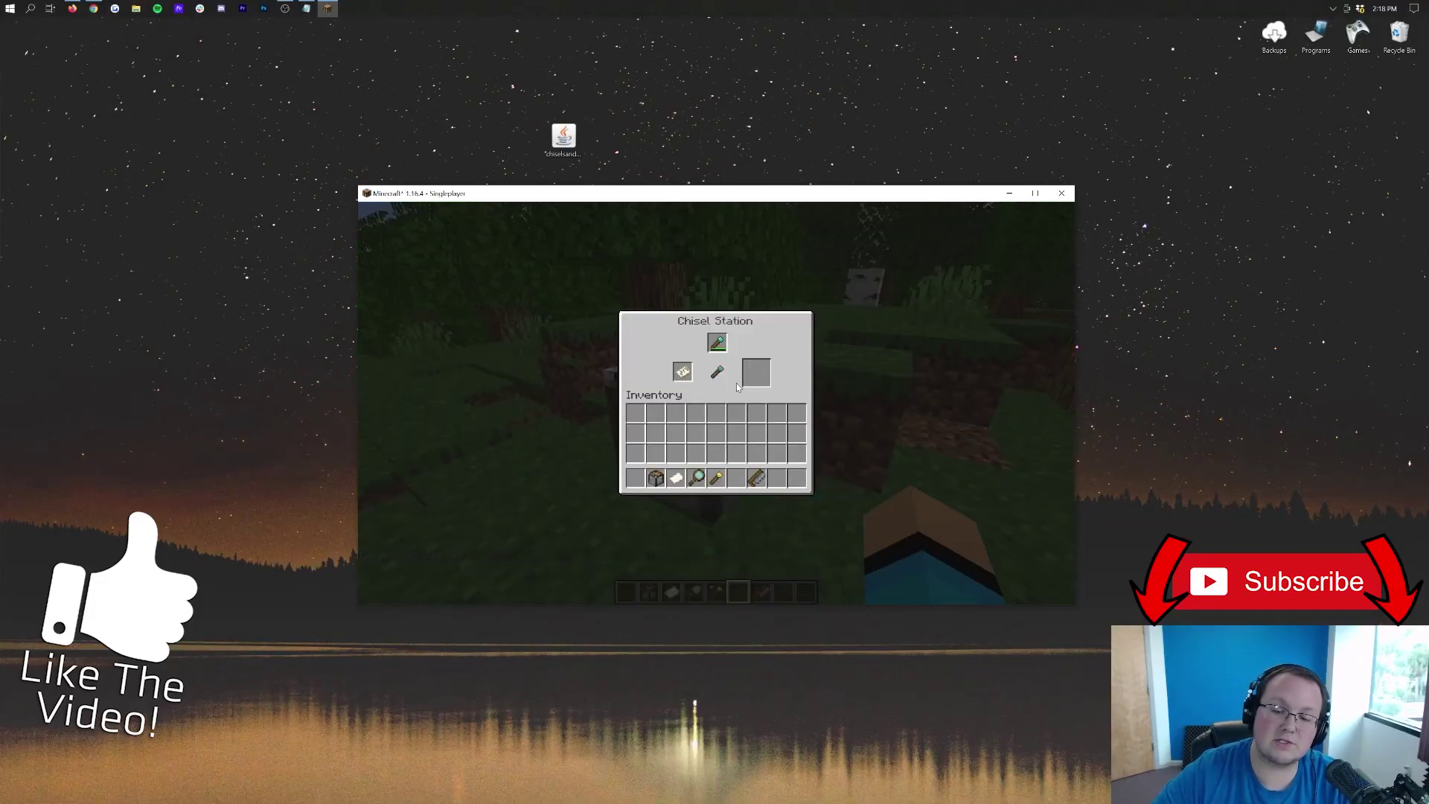
key("e")
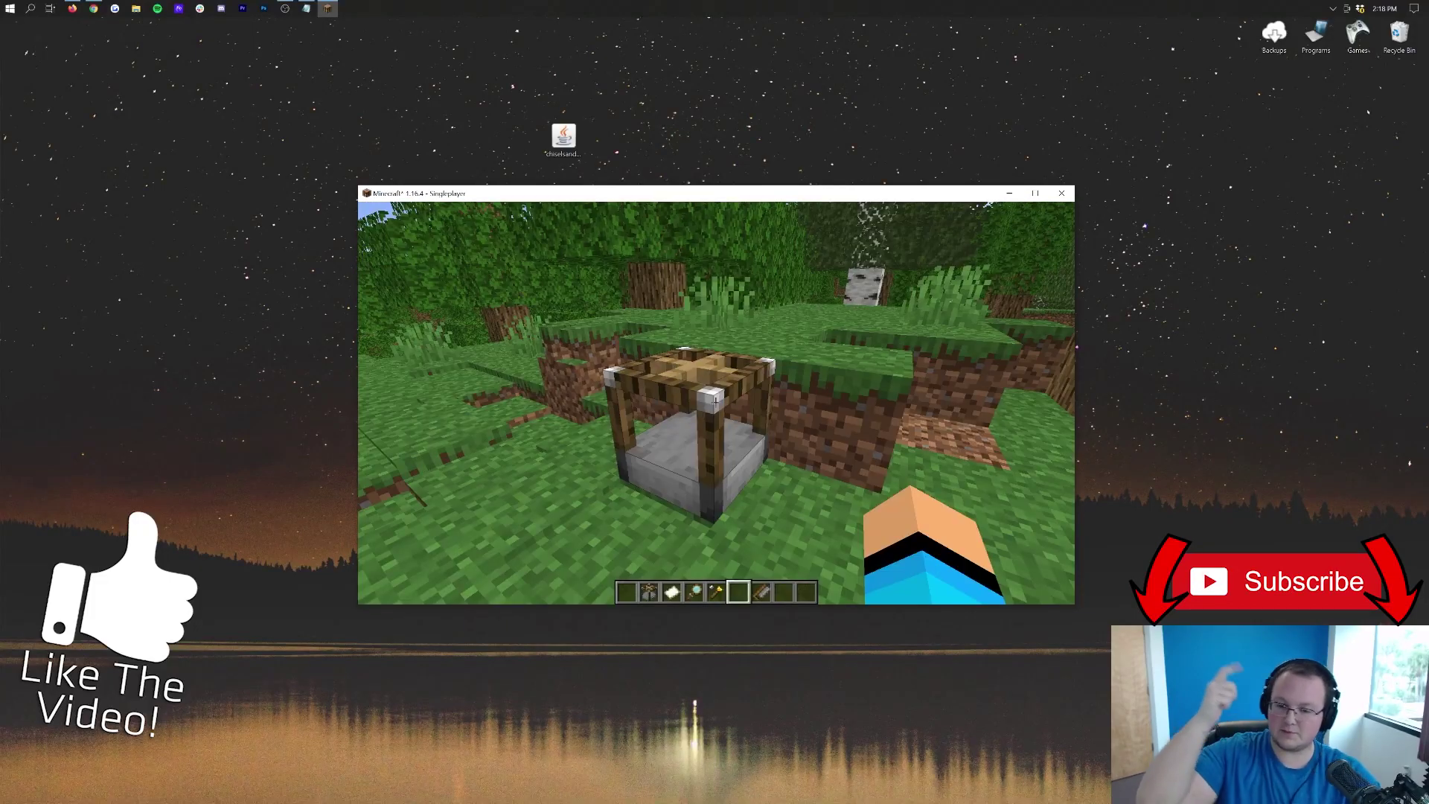
mouse_move(716, 402)
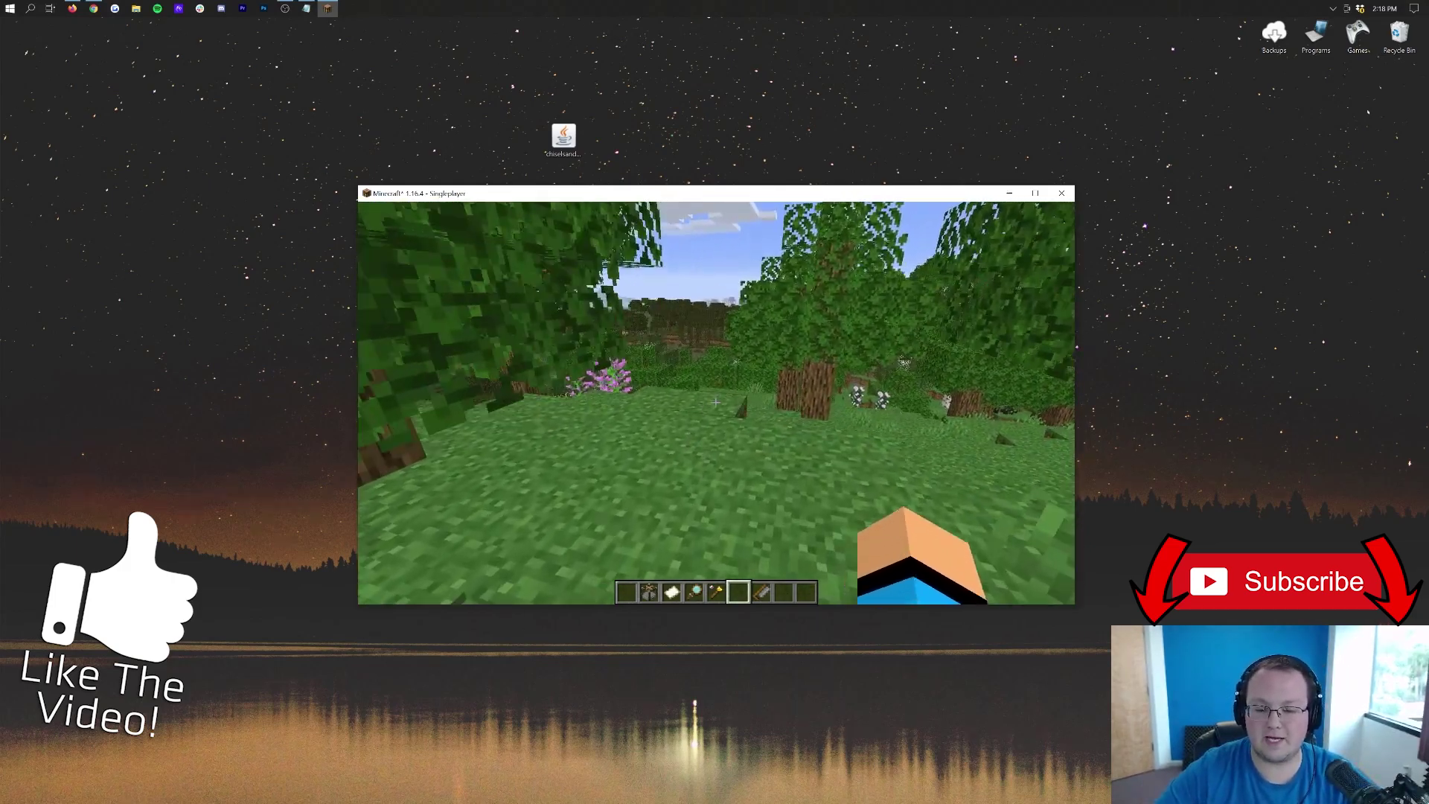
key("w")
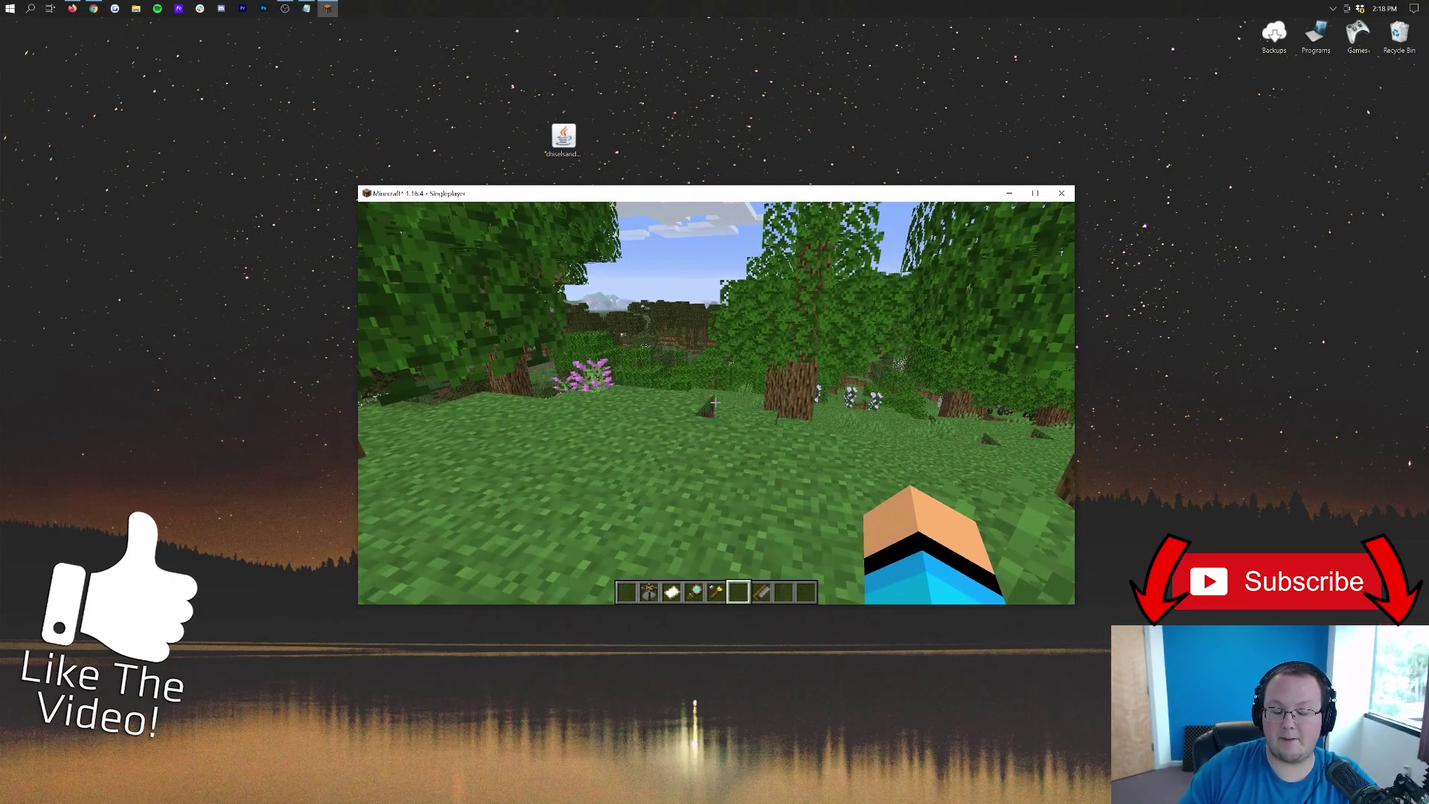